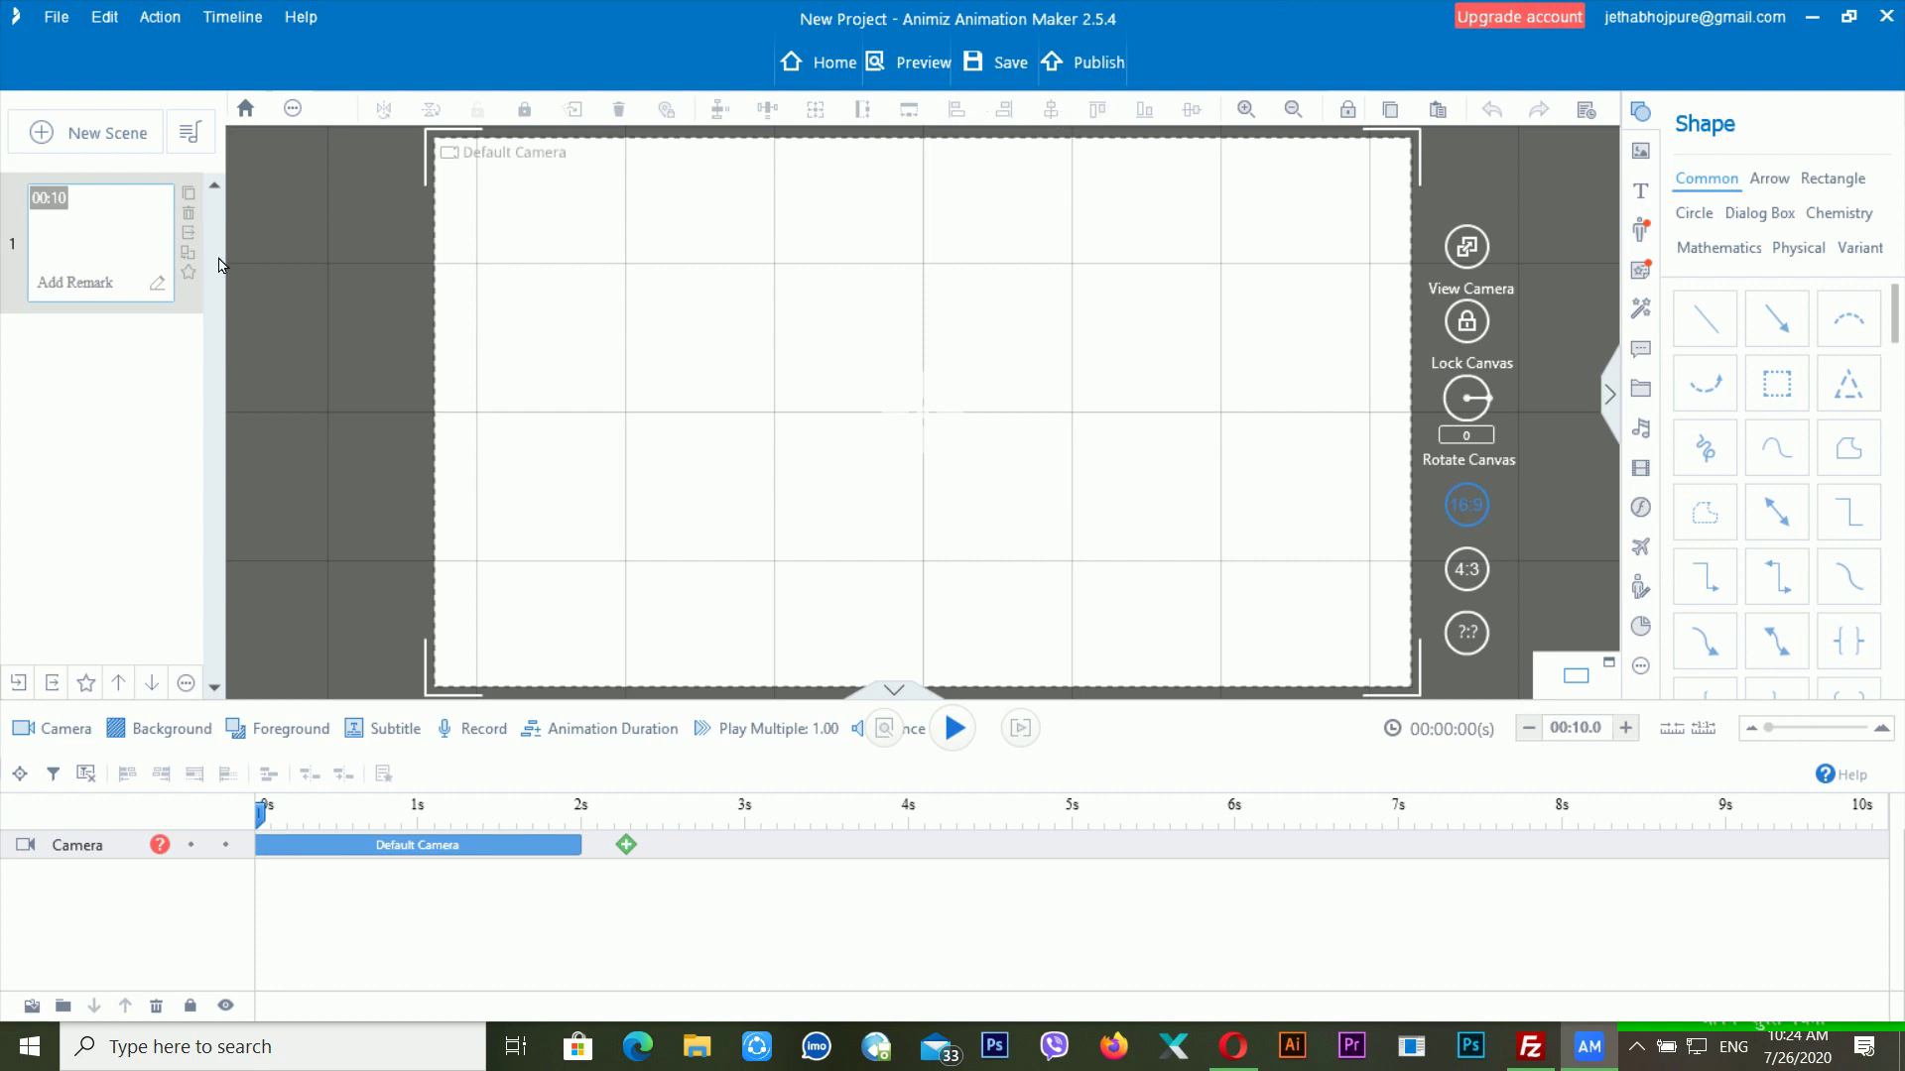
Draw a double-headed straight arrow slanting down to the right in the middle of the canvas and enlarge it slightly.
click(1643, 110)
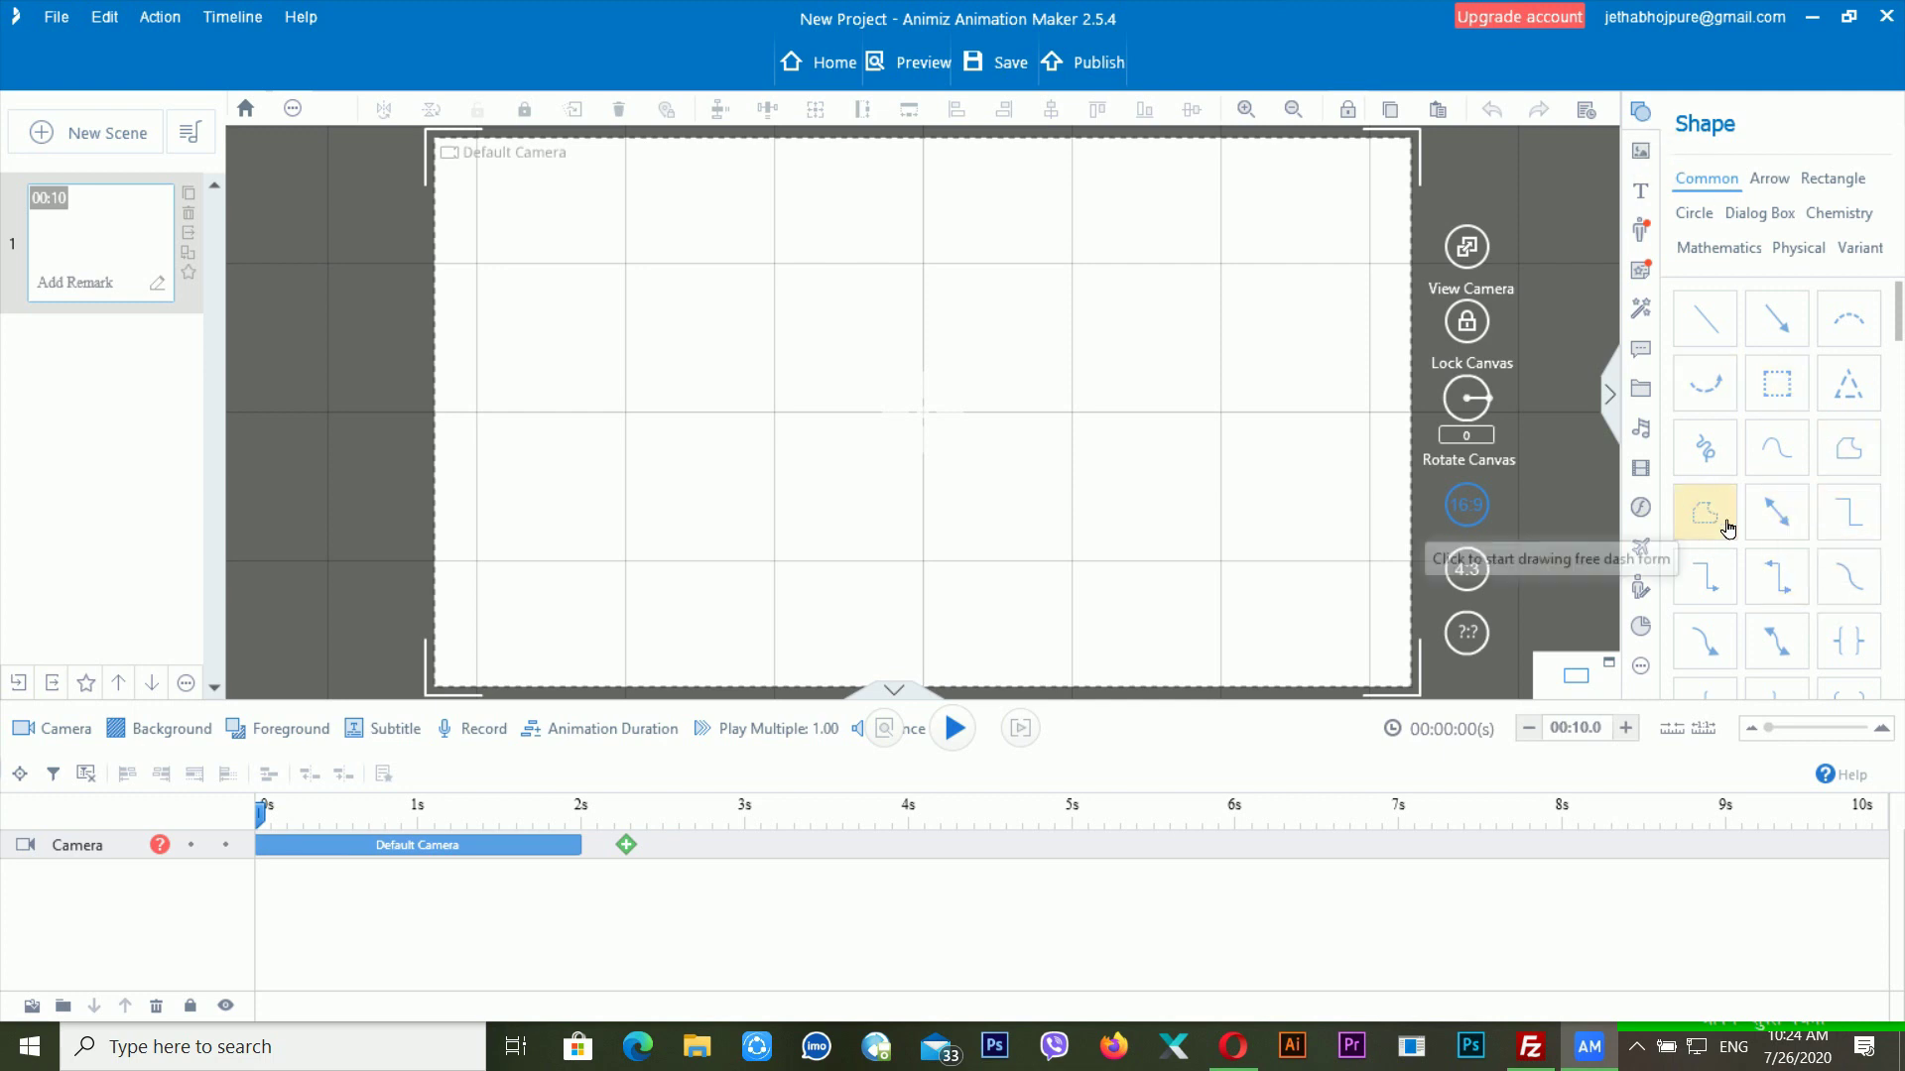
click(1775, 512)
drag(670, 291, 1012, 504)
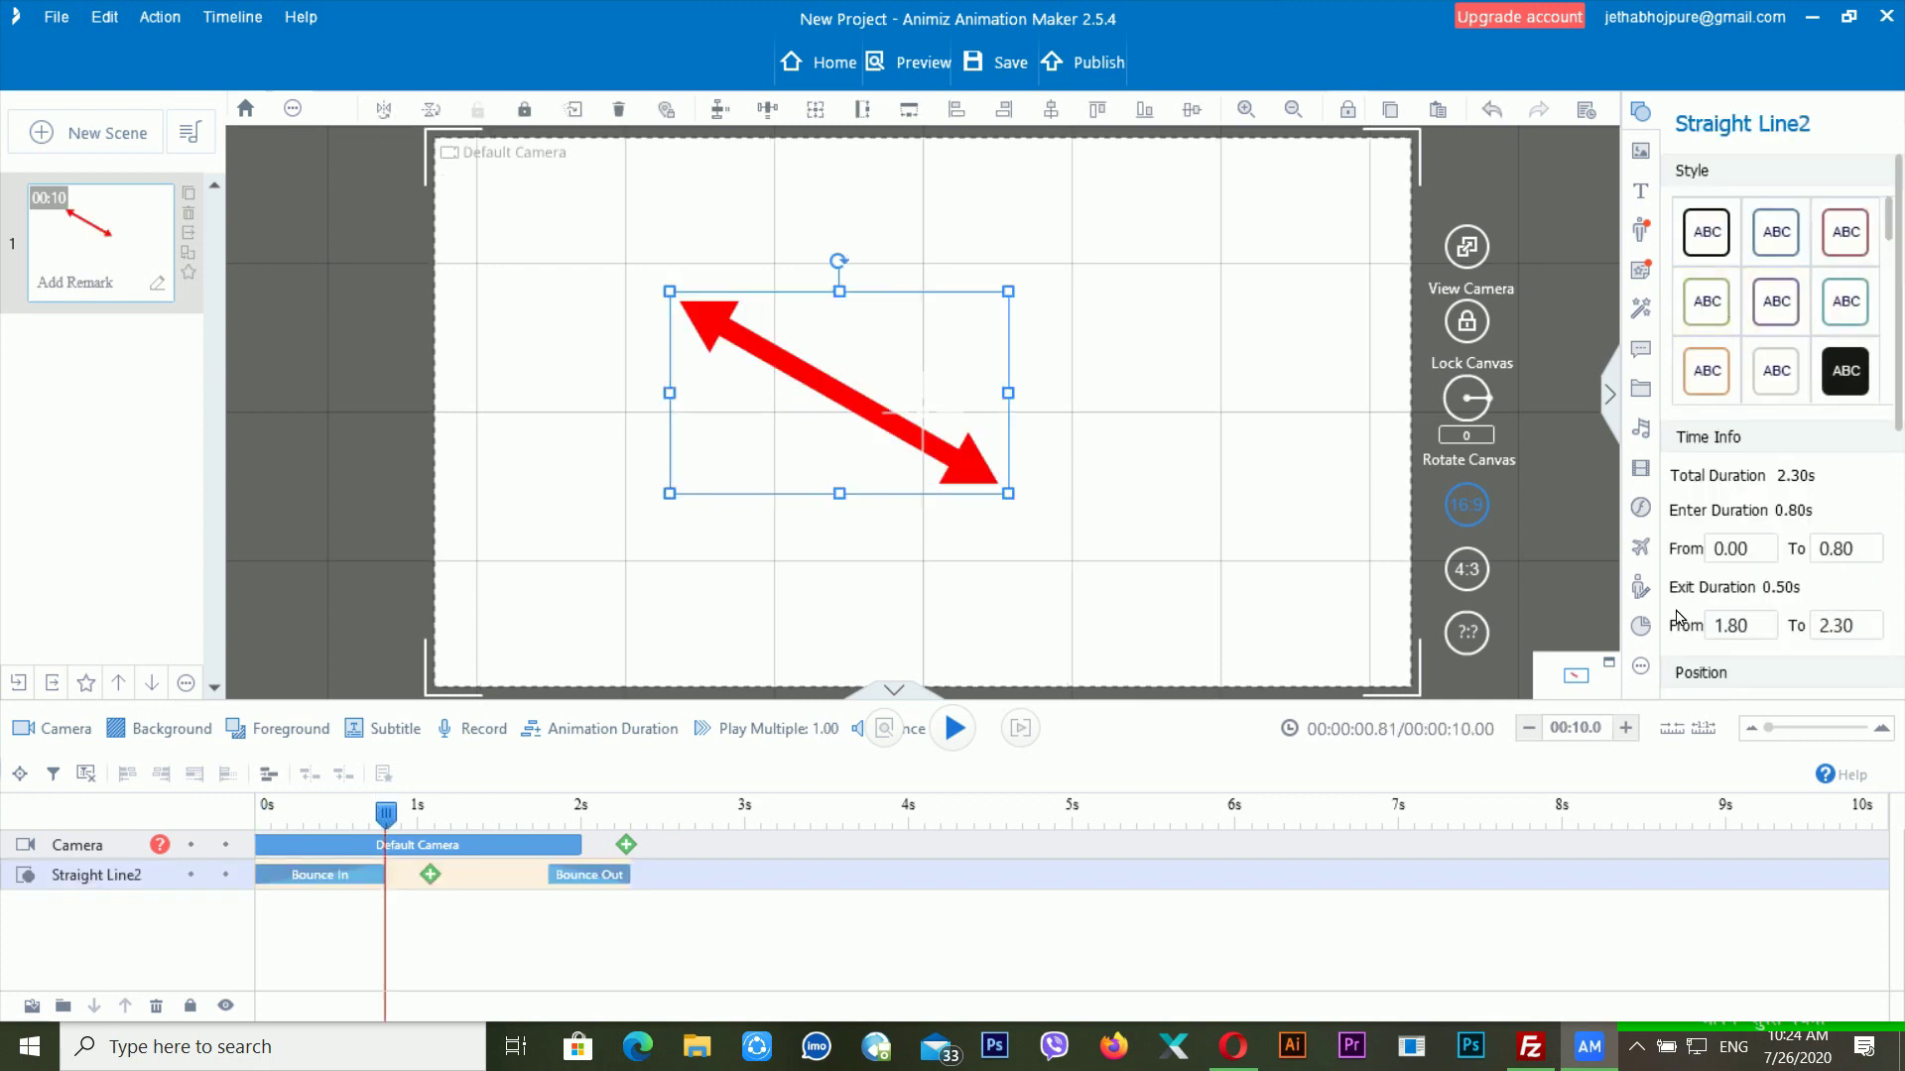
drag(1012, 296, 1093, 247)
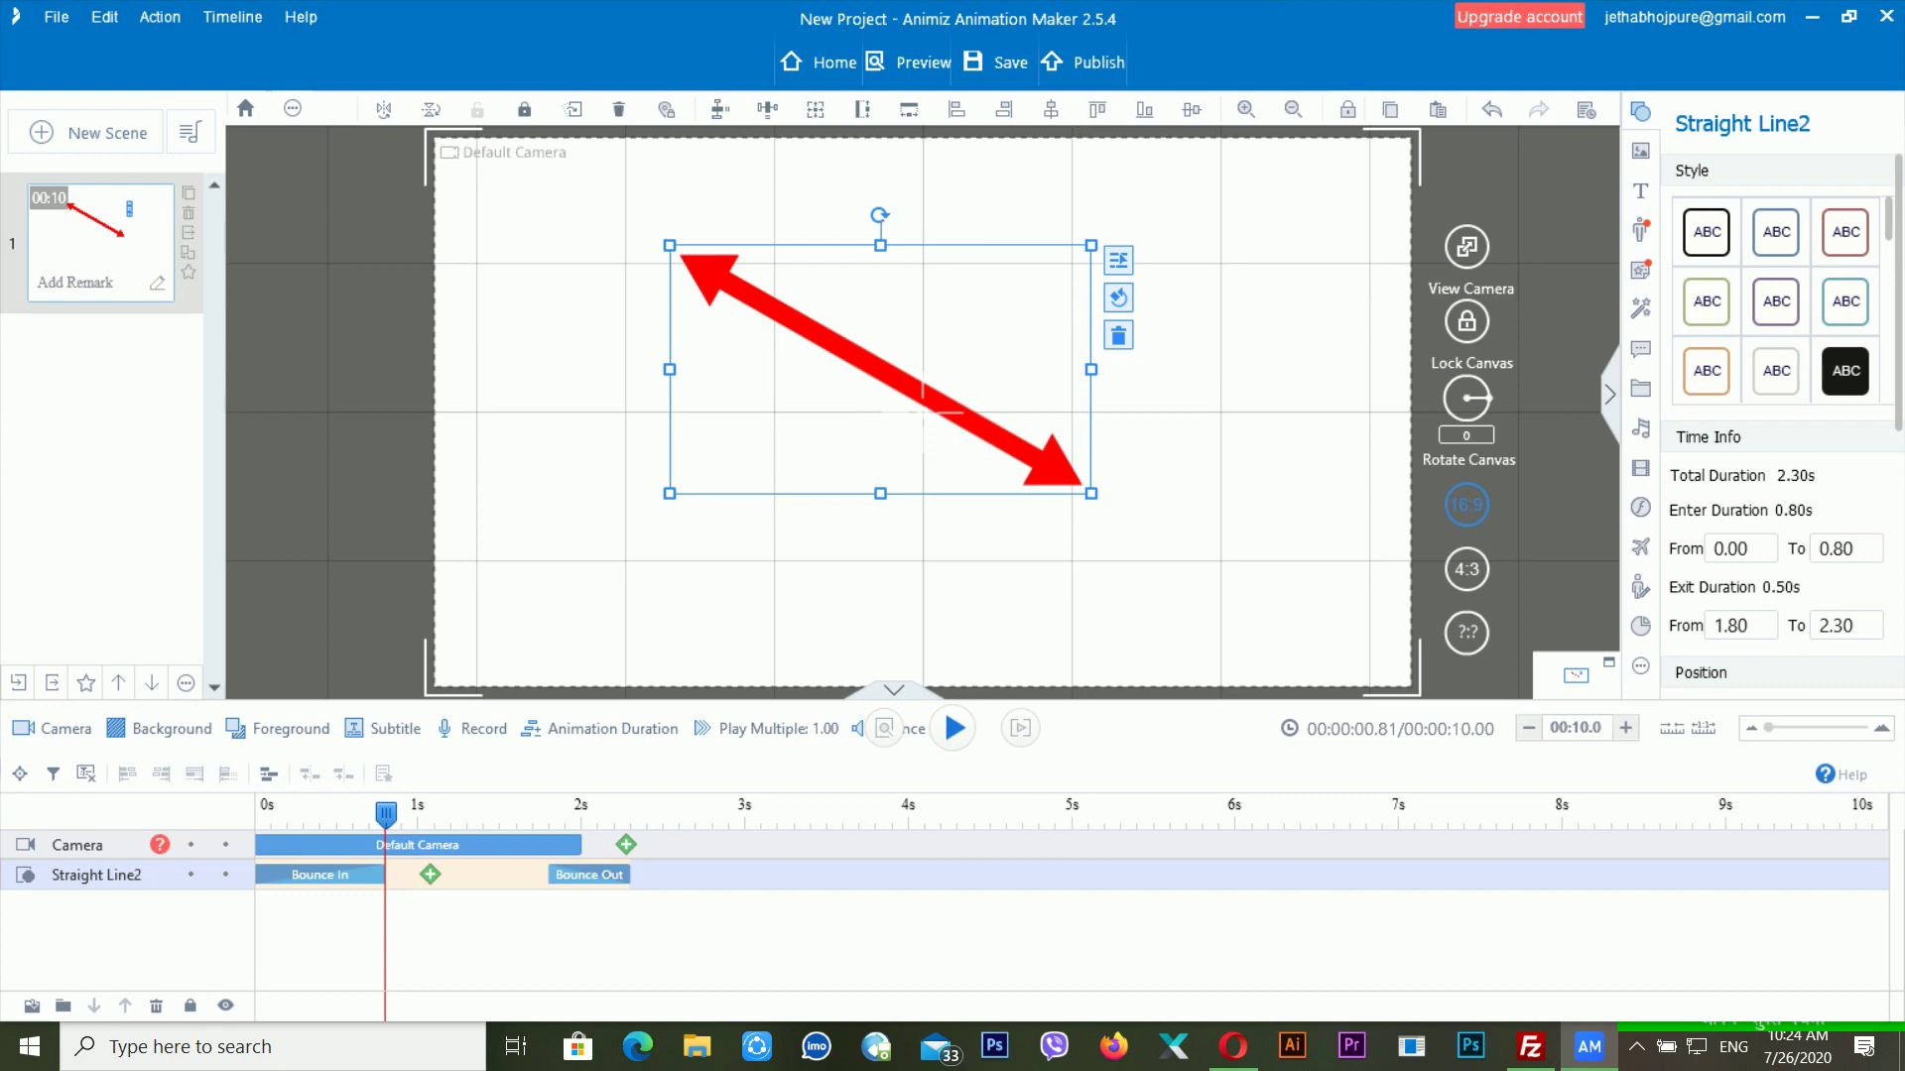
Align the double-headed arrow to the horizontal and vertical center of the canvas.
click(1069, 113)
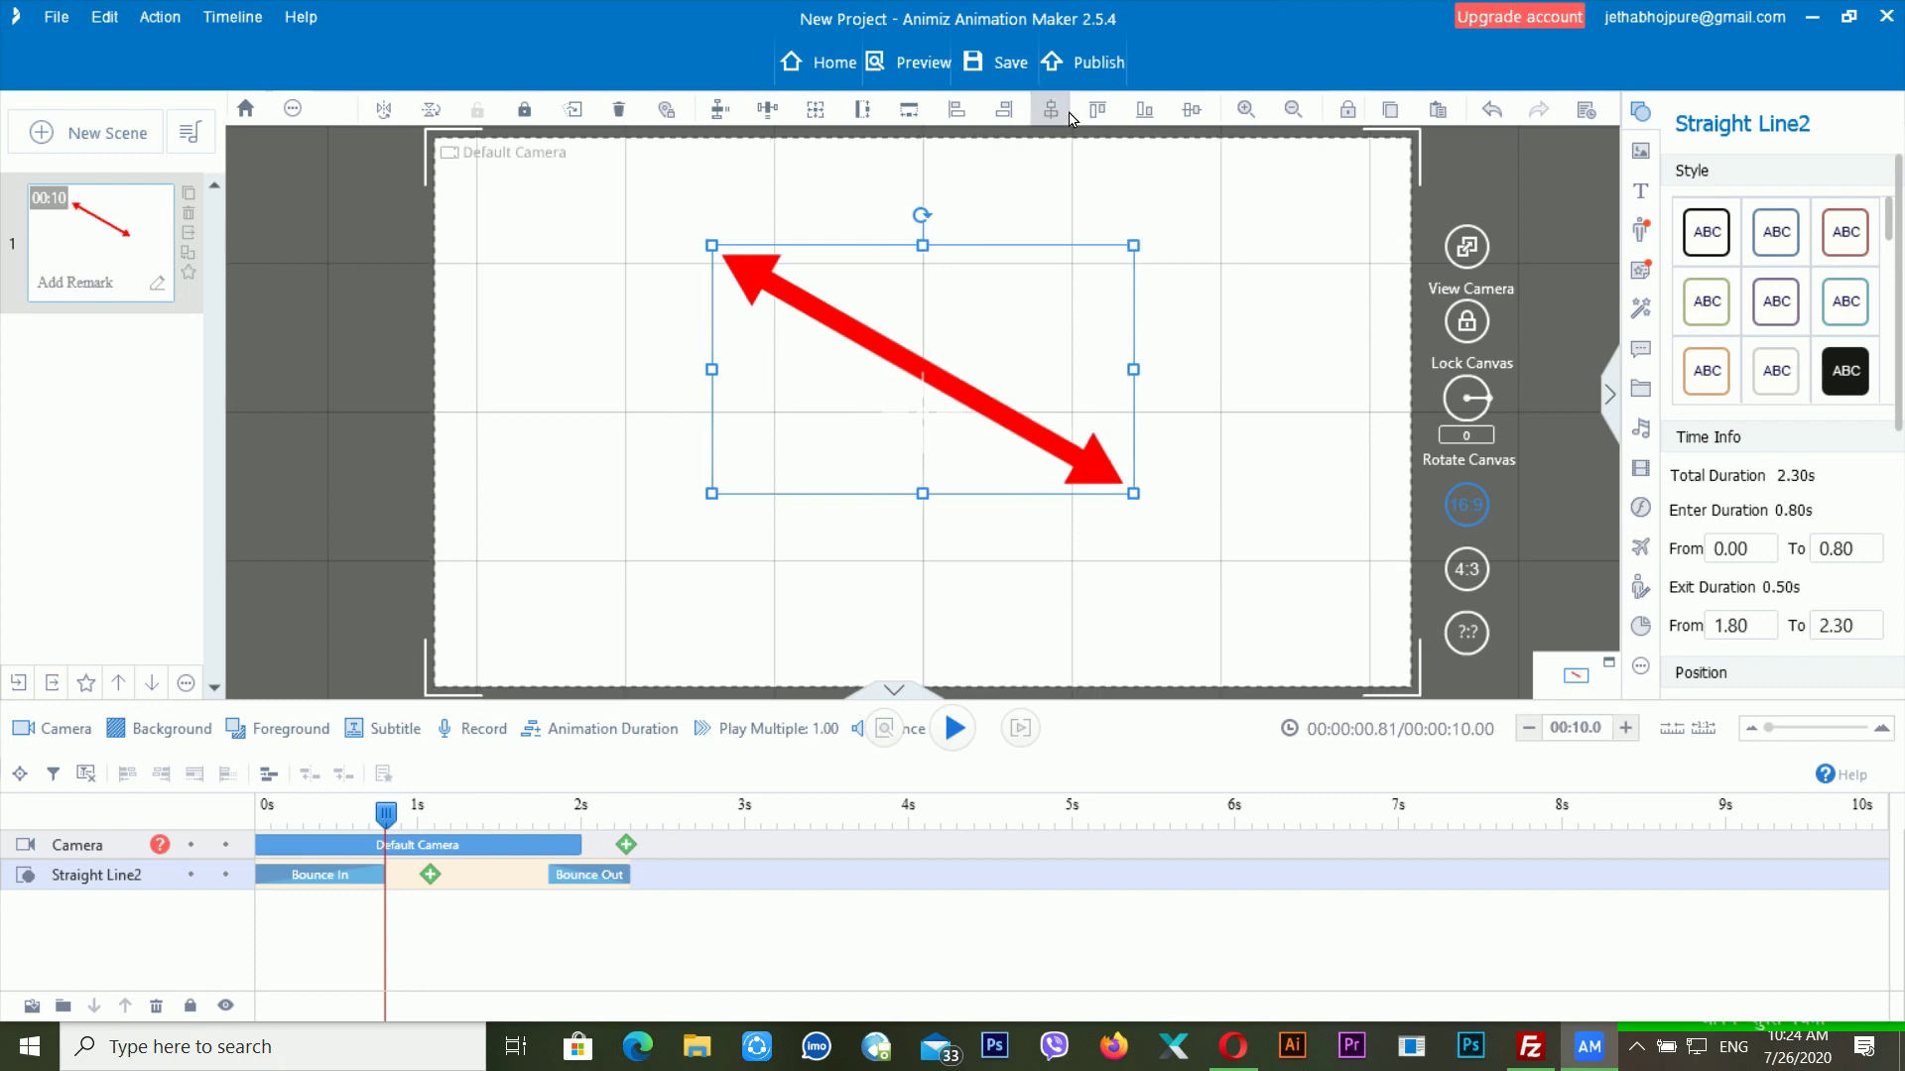
click(1147, 114)
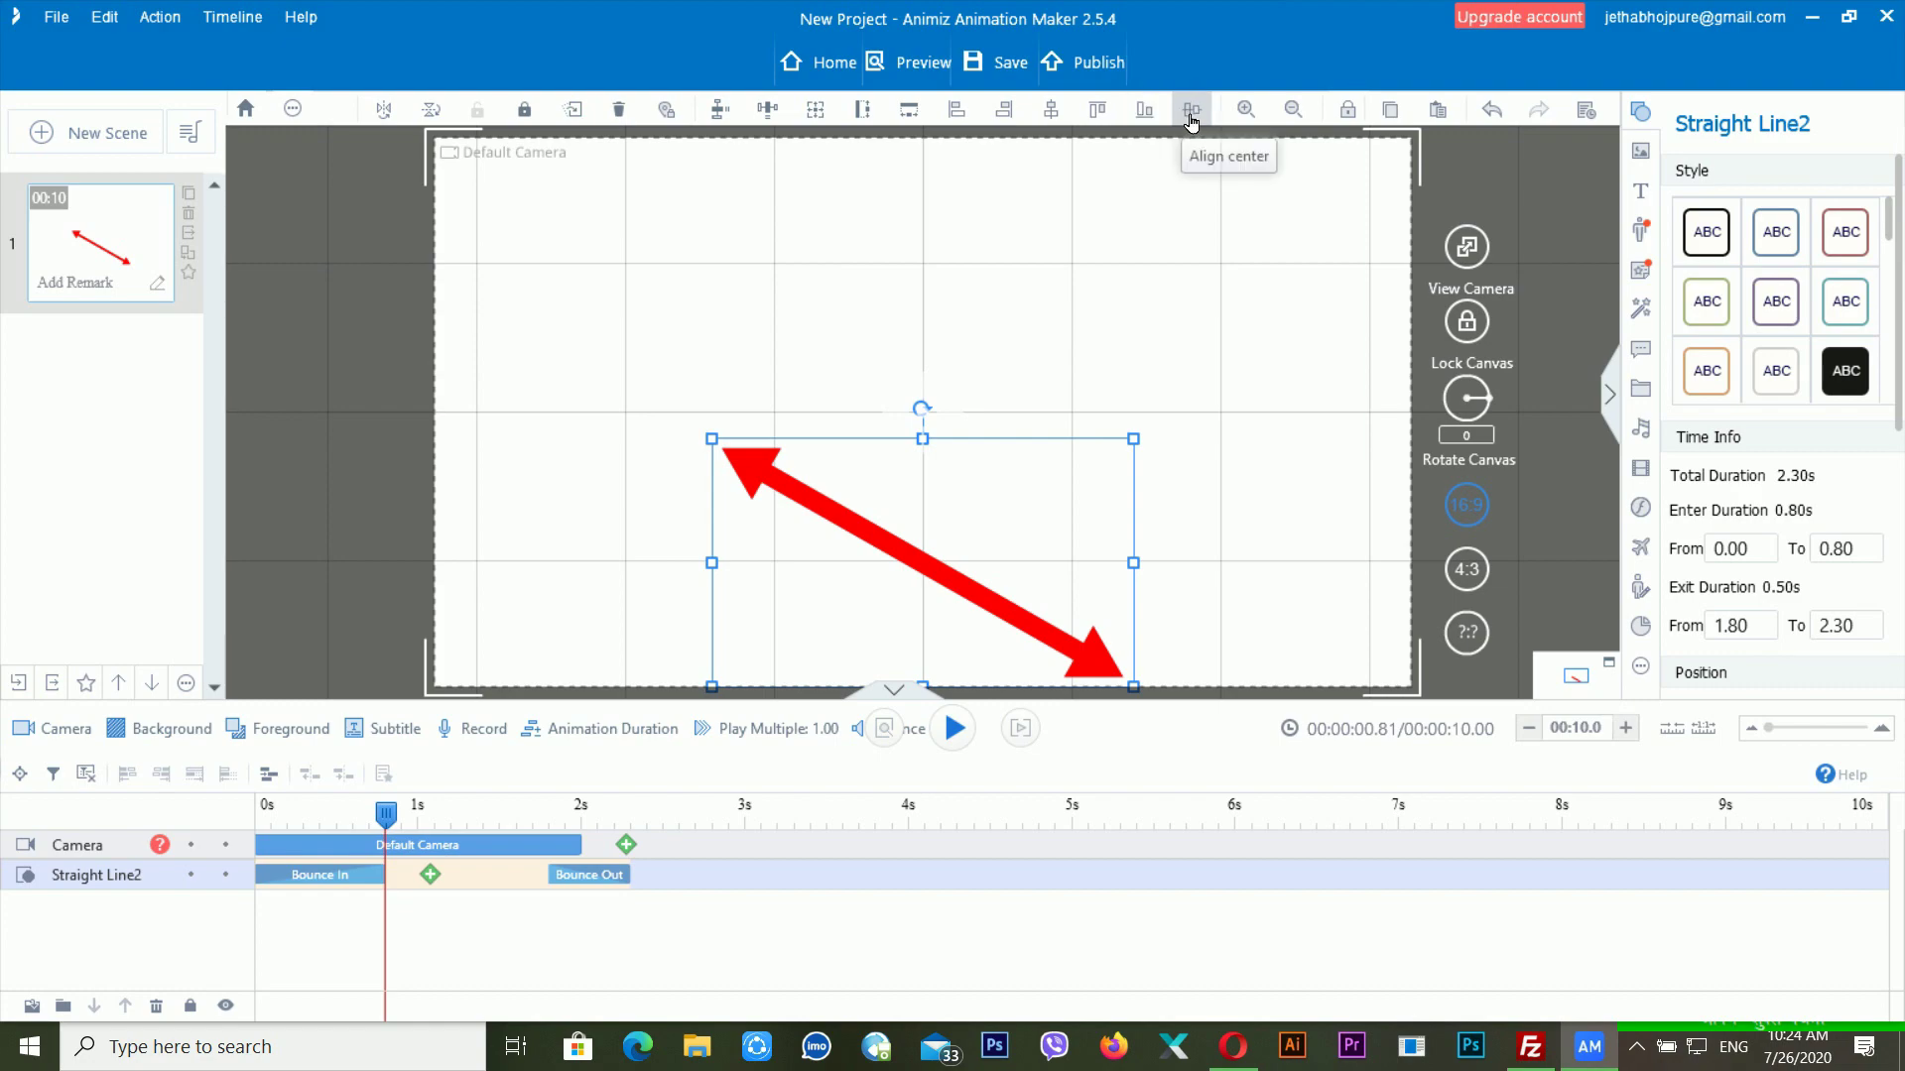
click(1191, 113)
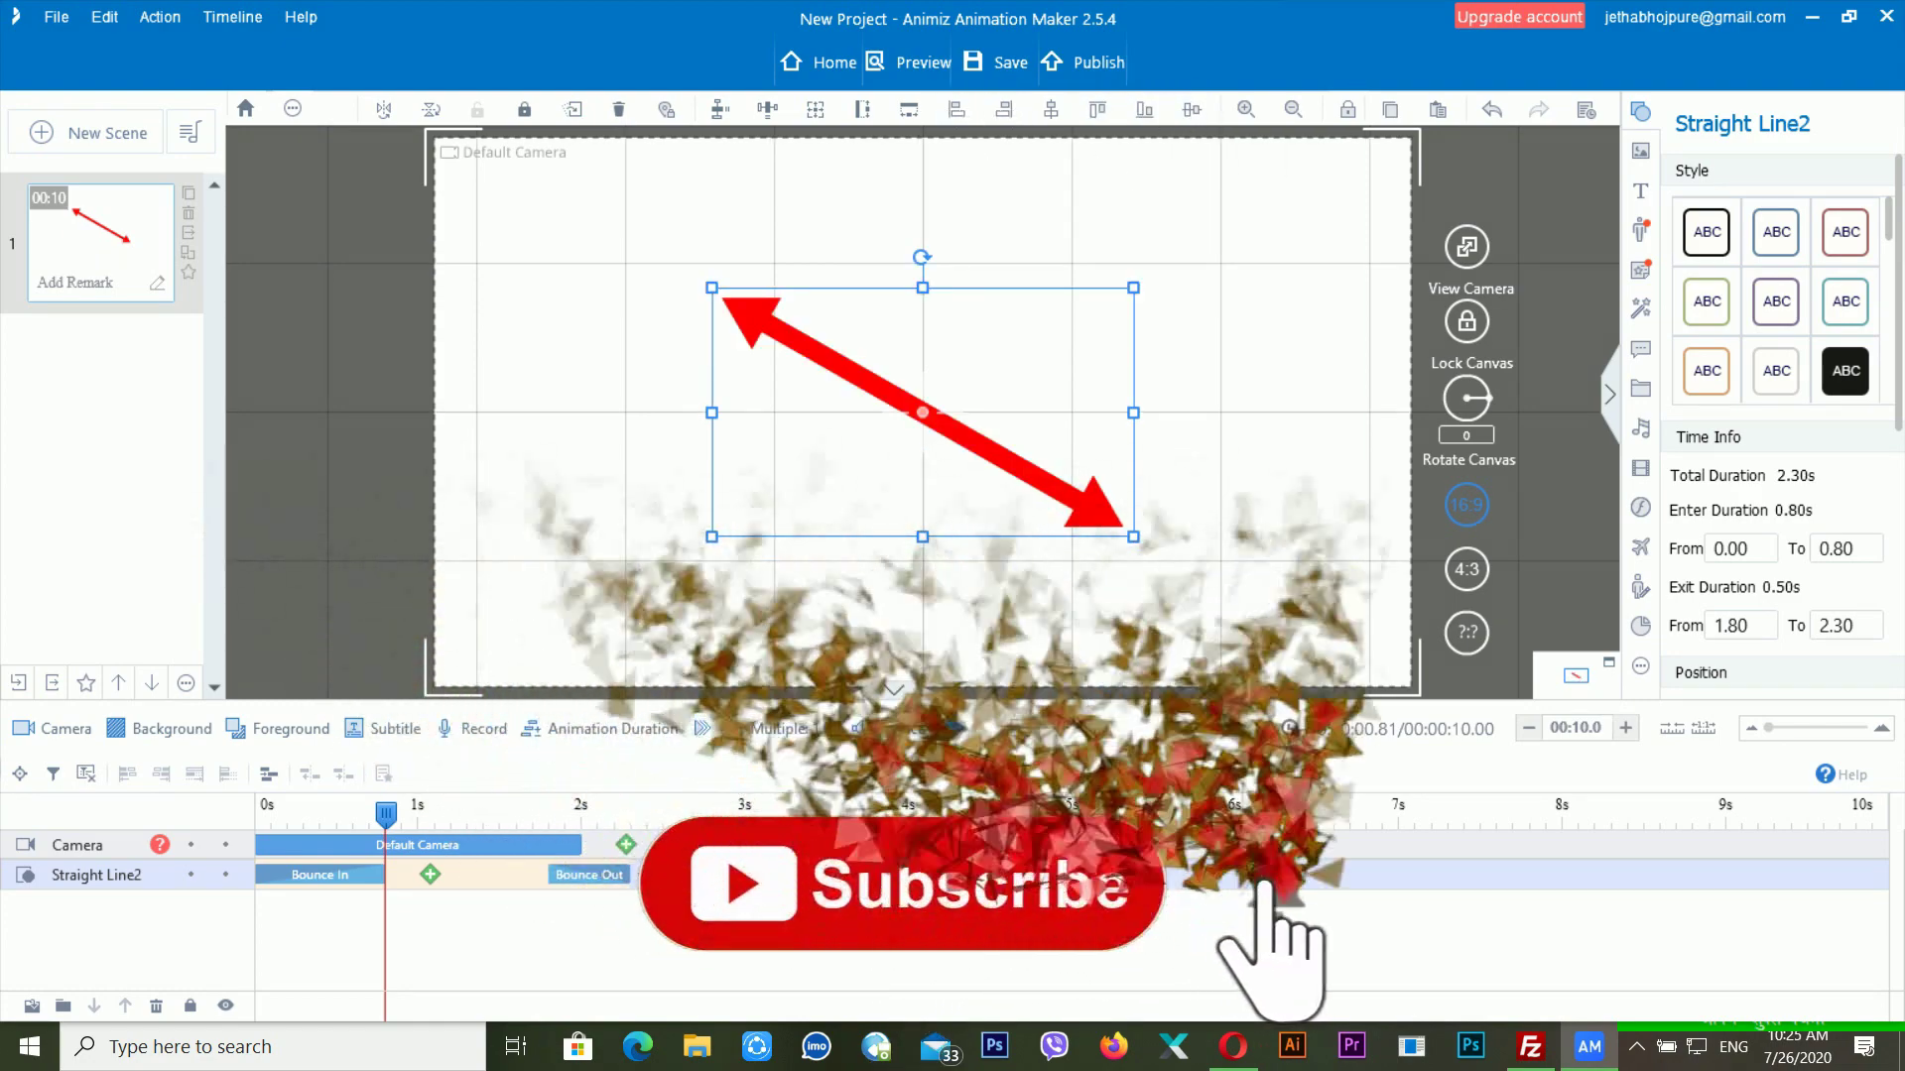
Try the left, right, top and bottom alignments on the arrow and return it to the canvas center.
click(958, 110)
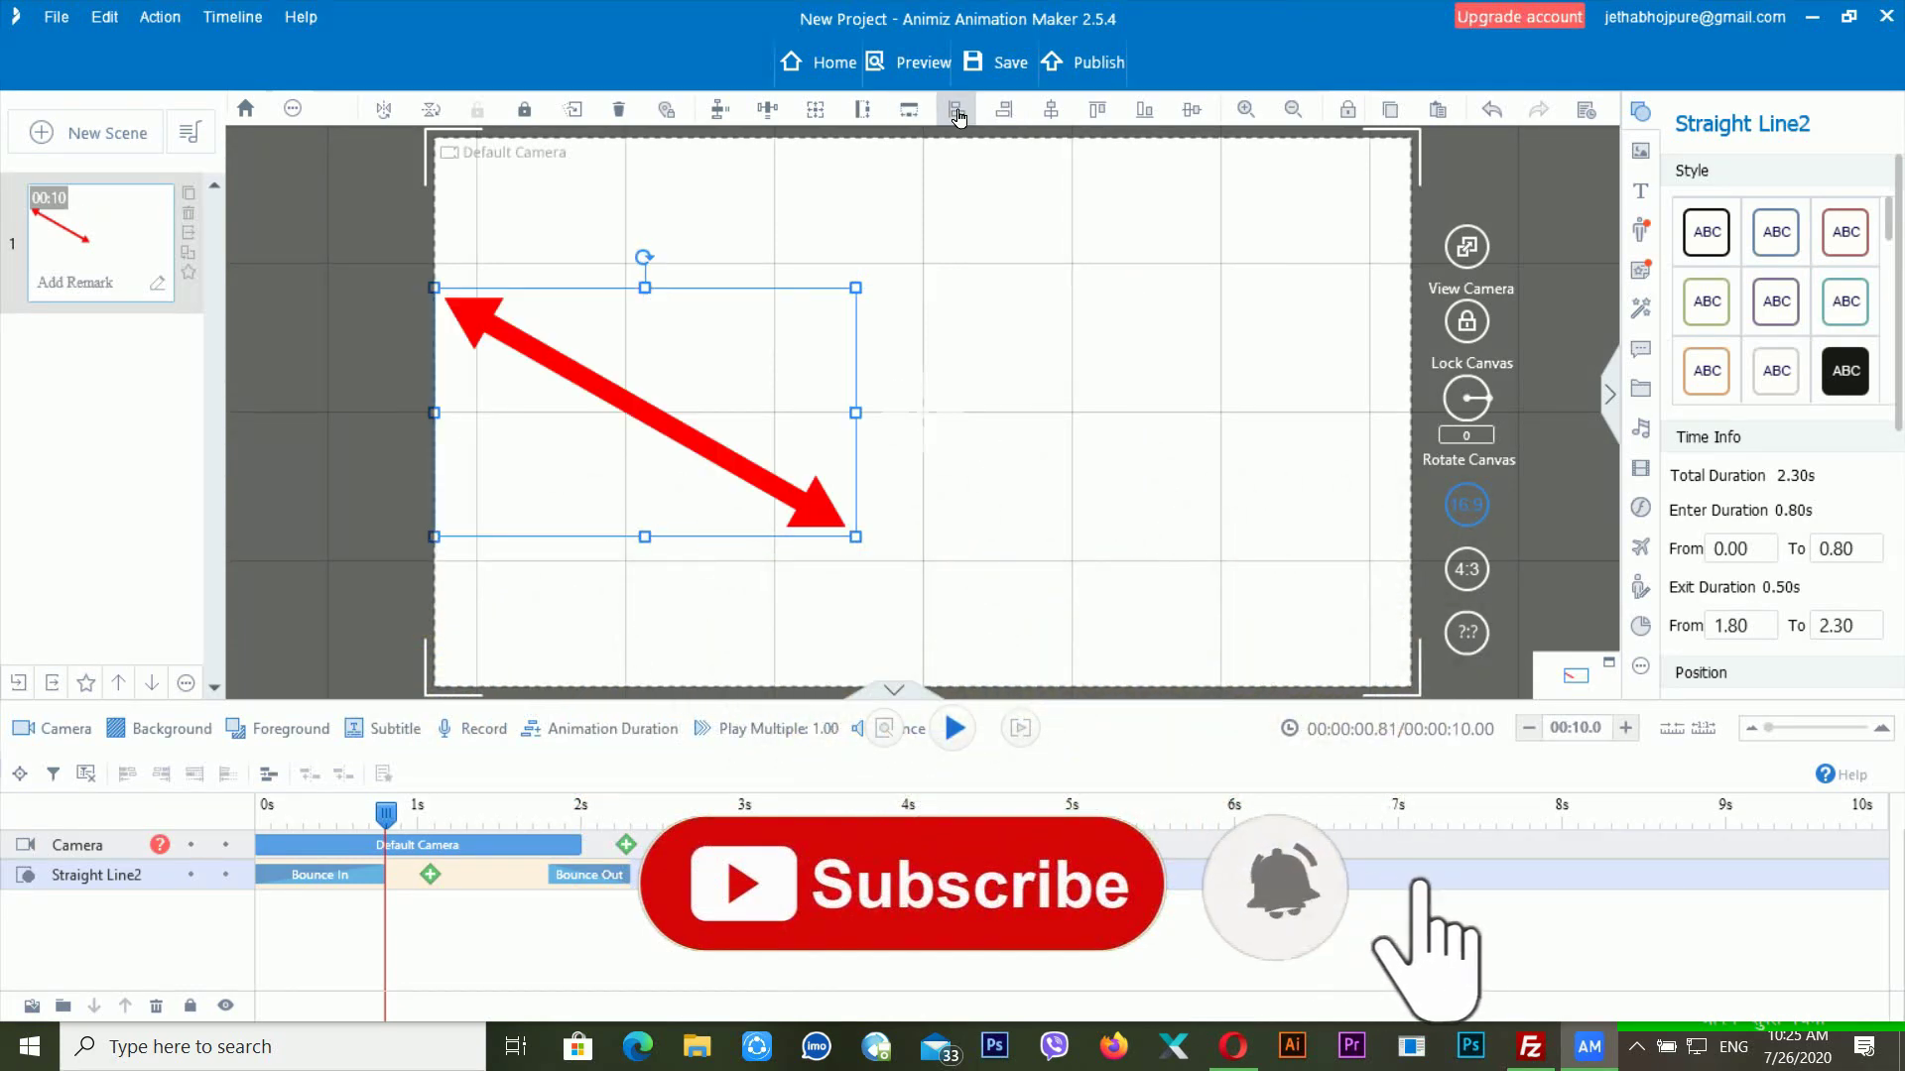
click(1014, 113)
click(1052, 112)
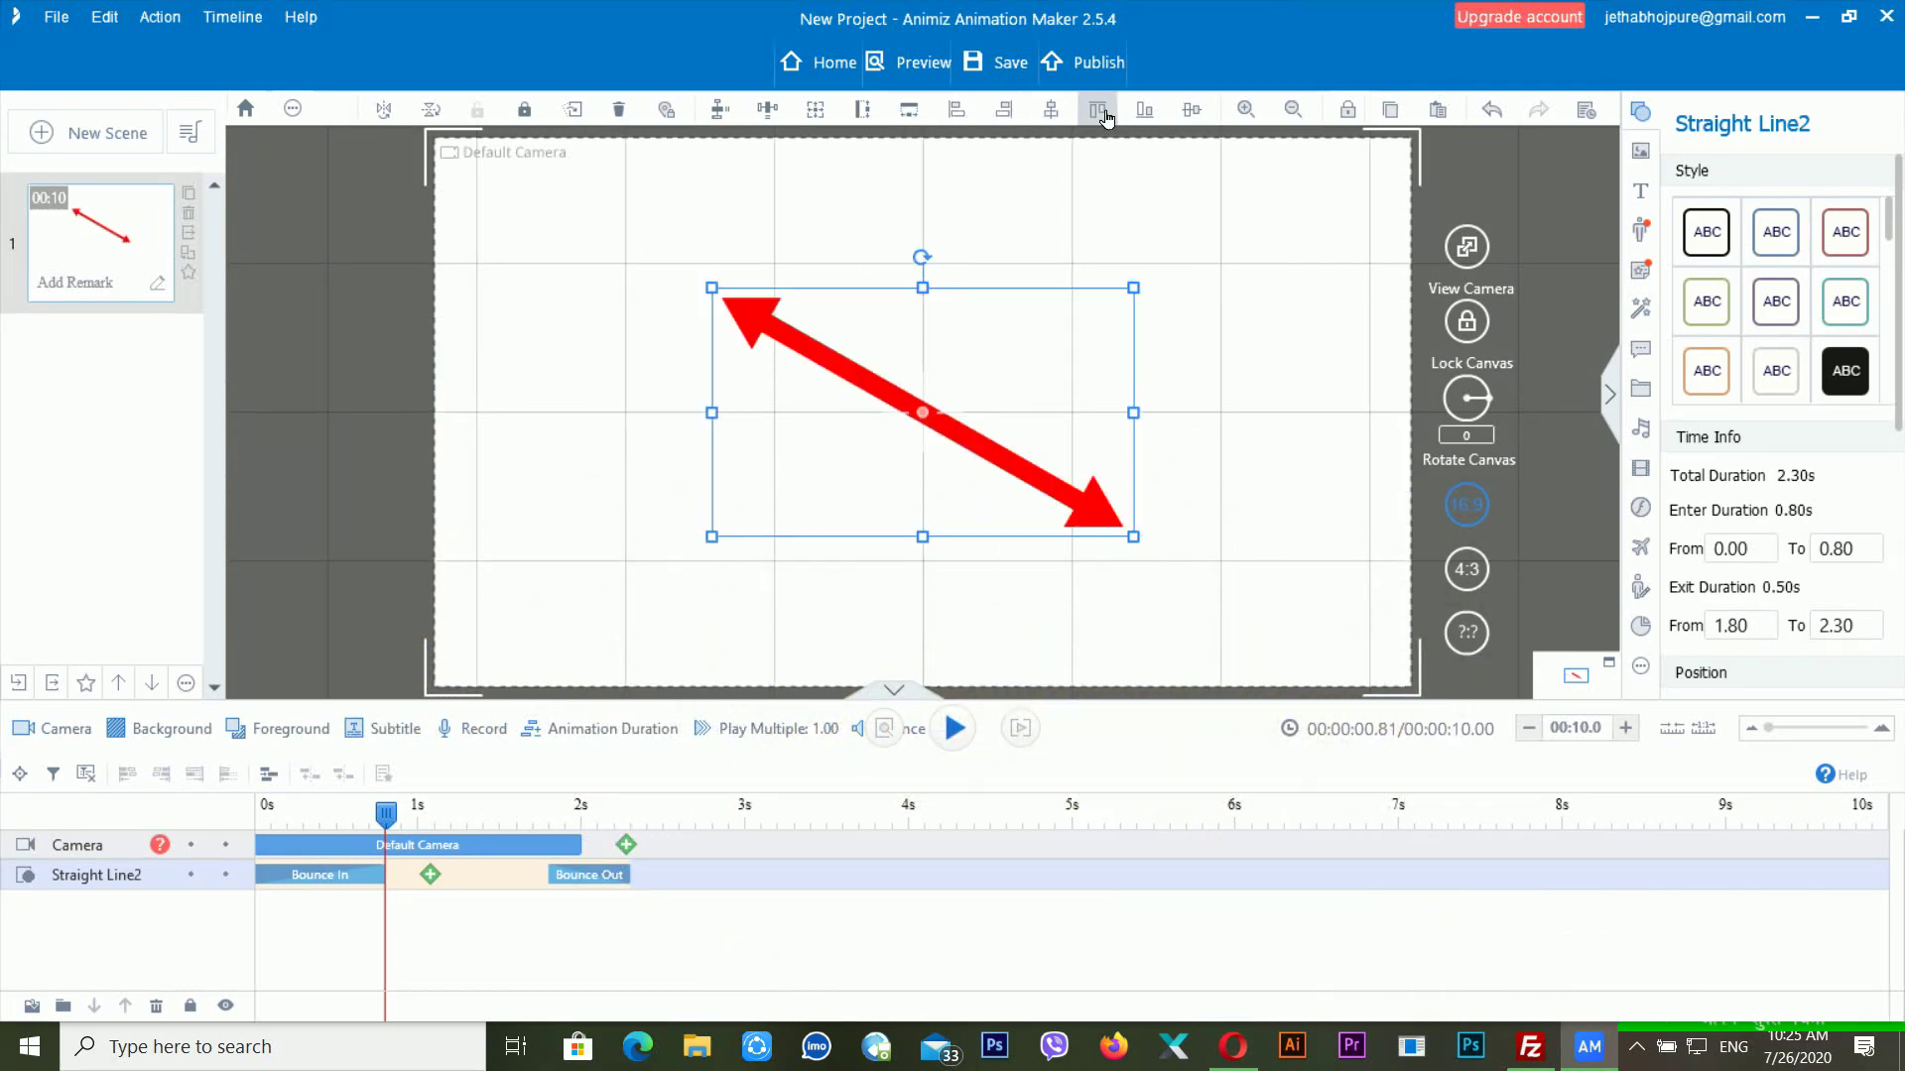
click(1101, 116)
click(1145, 111)
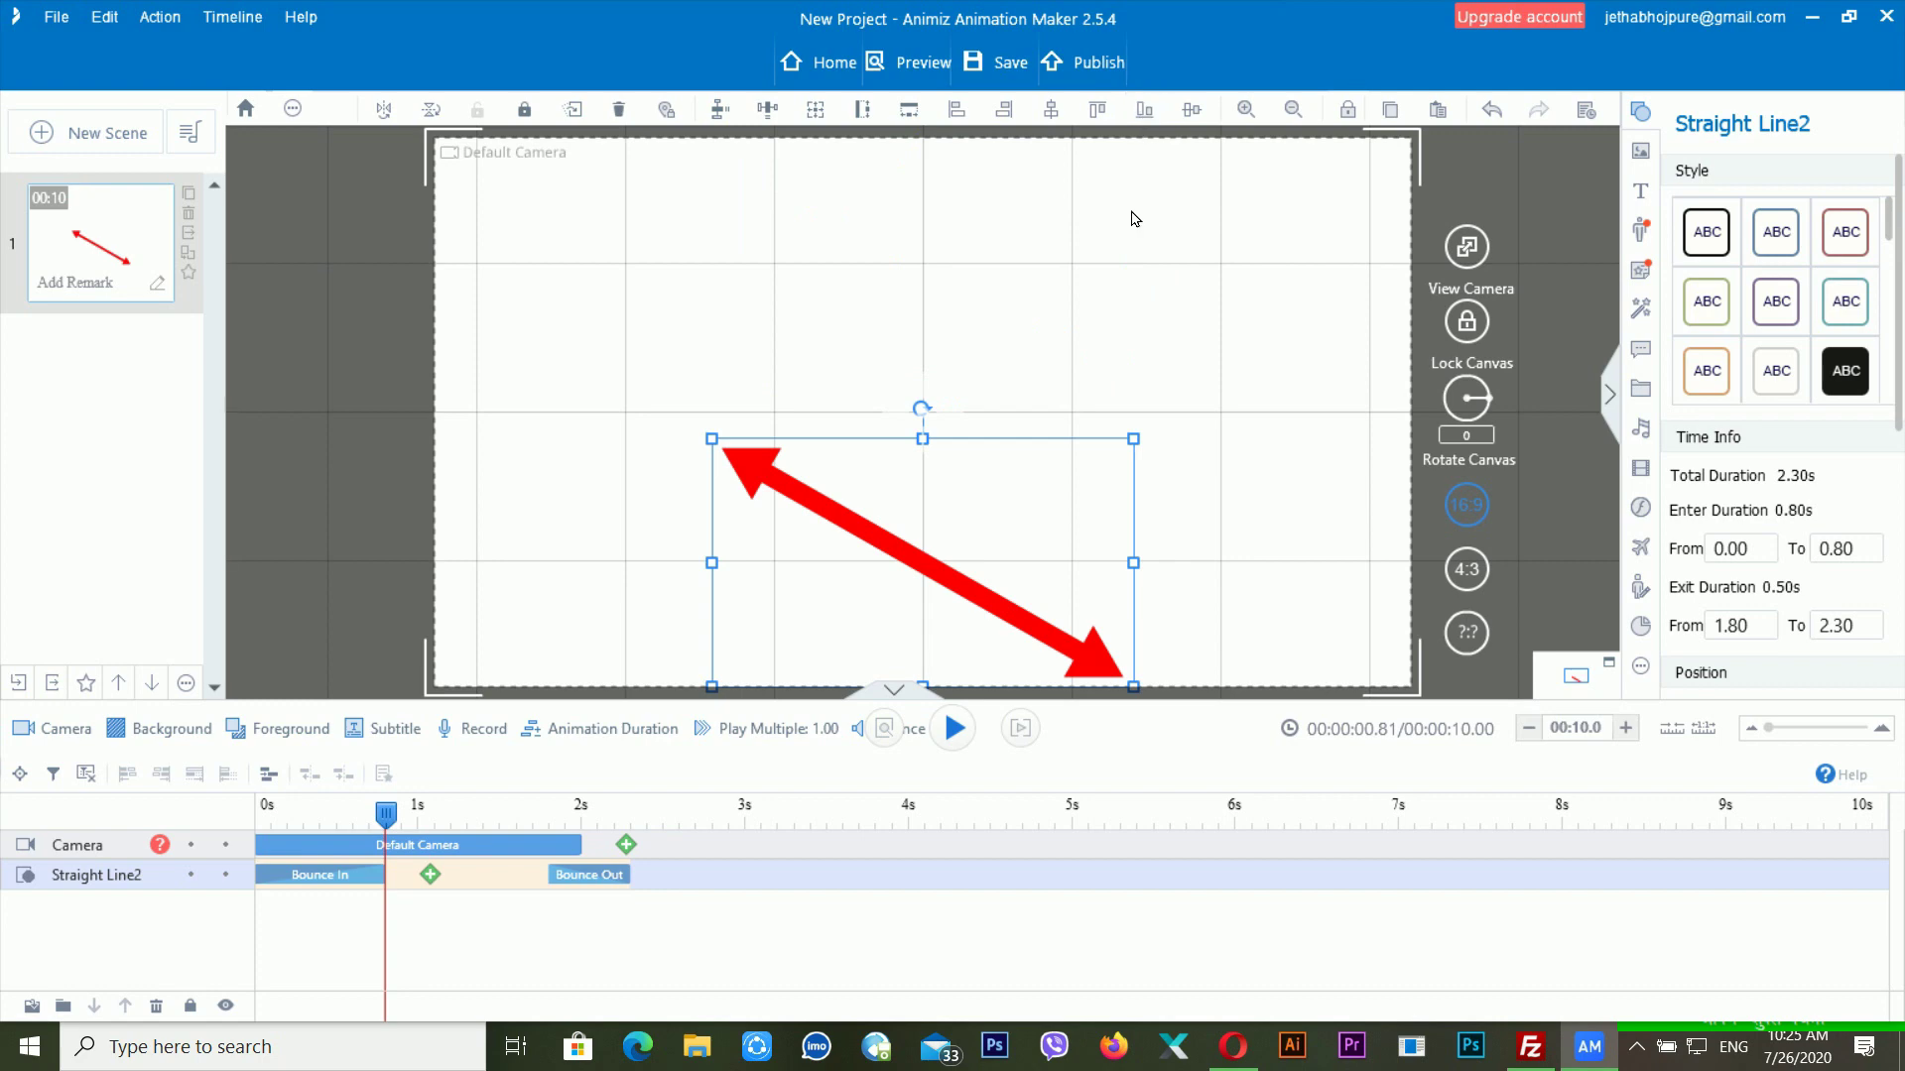
click(1192, 111)
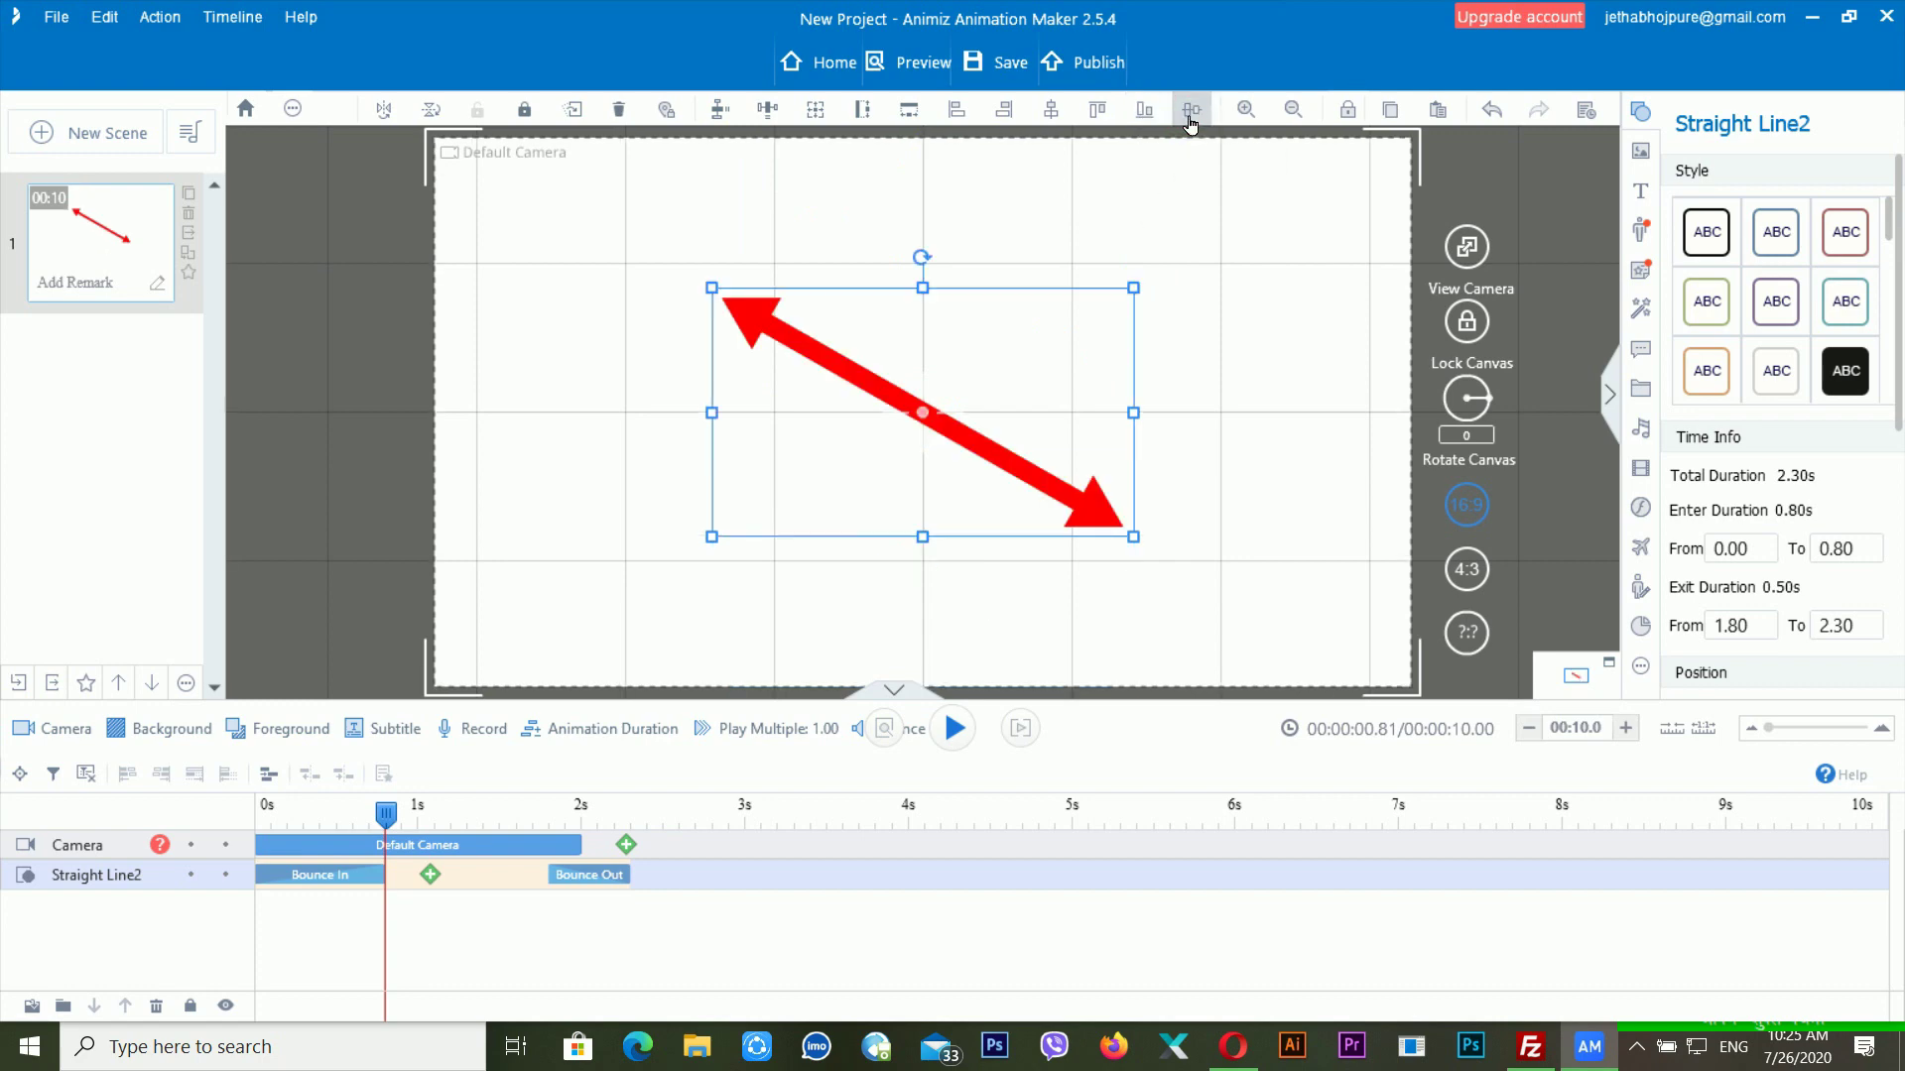
Lock the arrow, test moving it on the canvas, and unlock it again.
click(545, 123)
drag(836, 342, 822, 437)
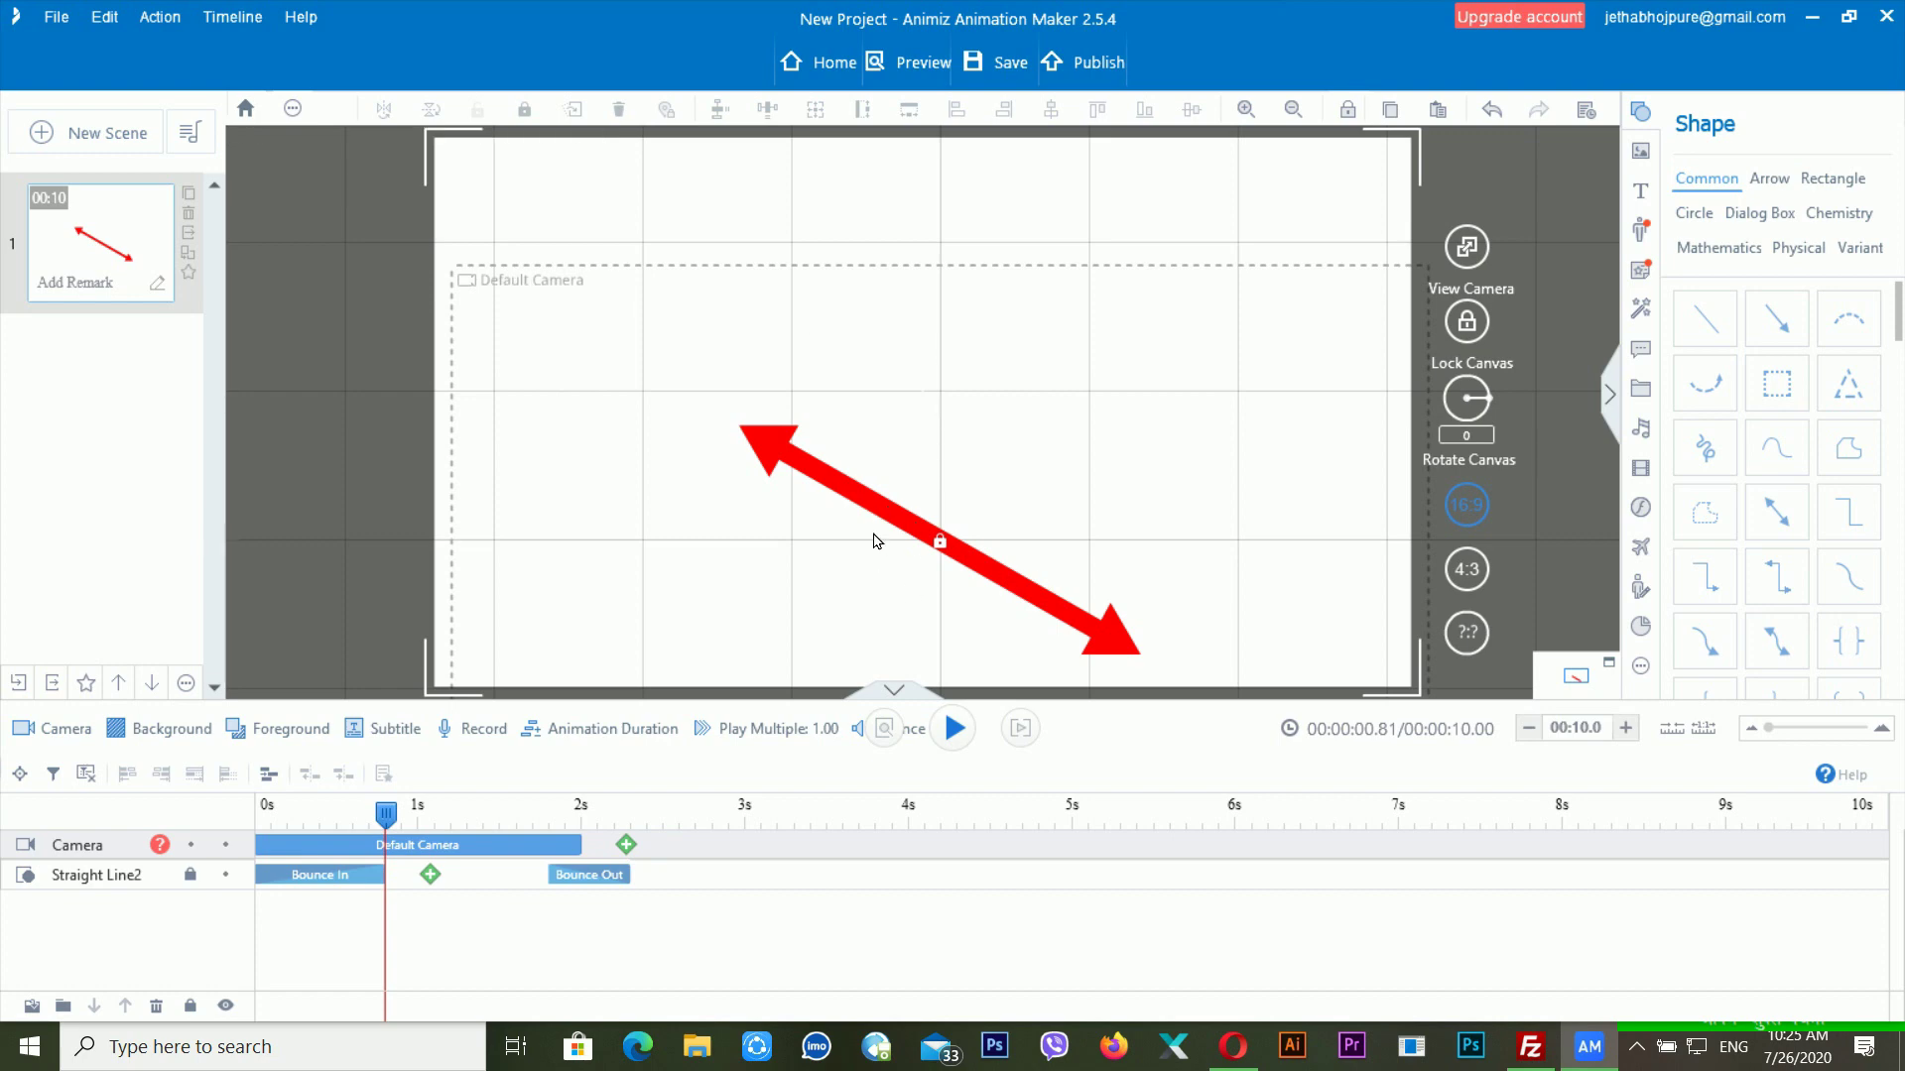
drag(625, 323, 604, 185)
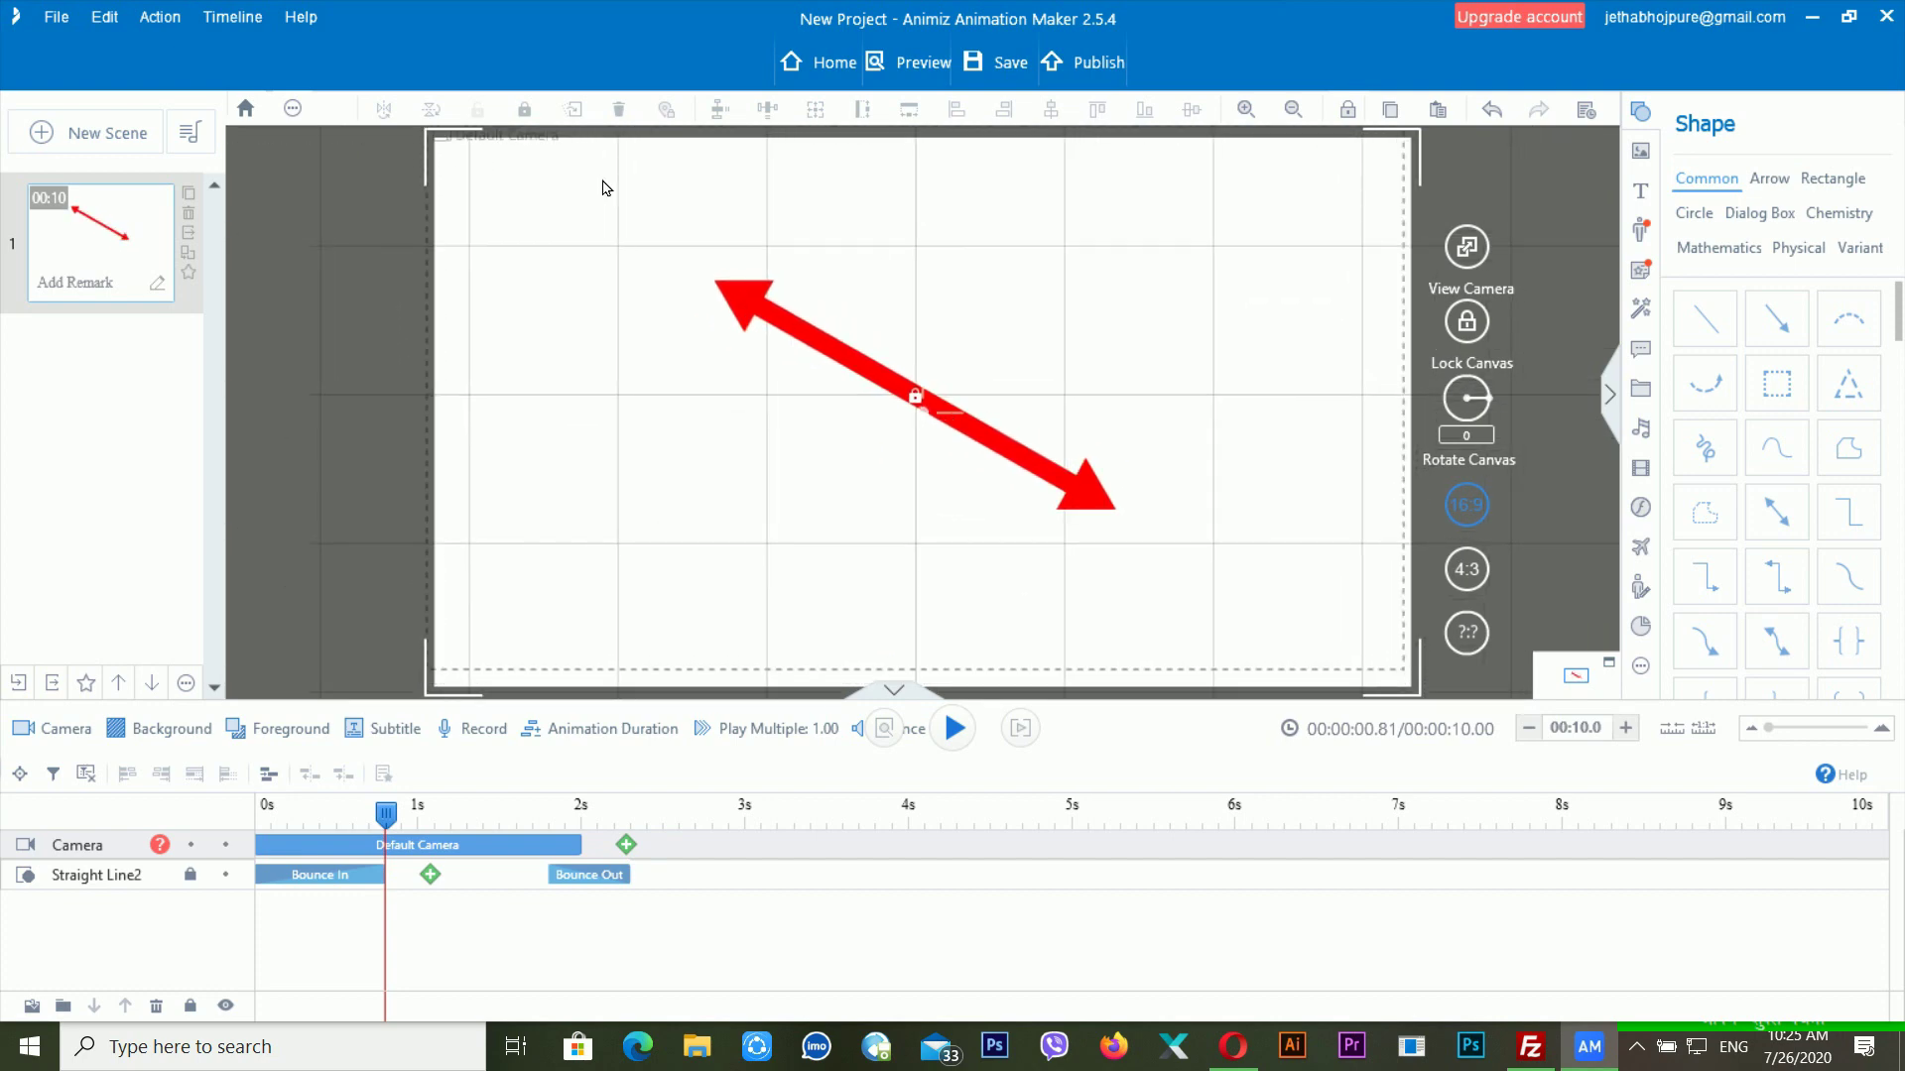
click(923, 401)
click(902, 396)
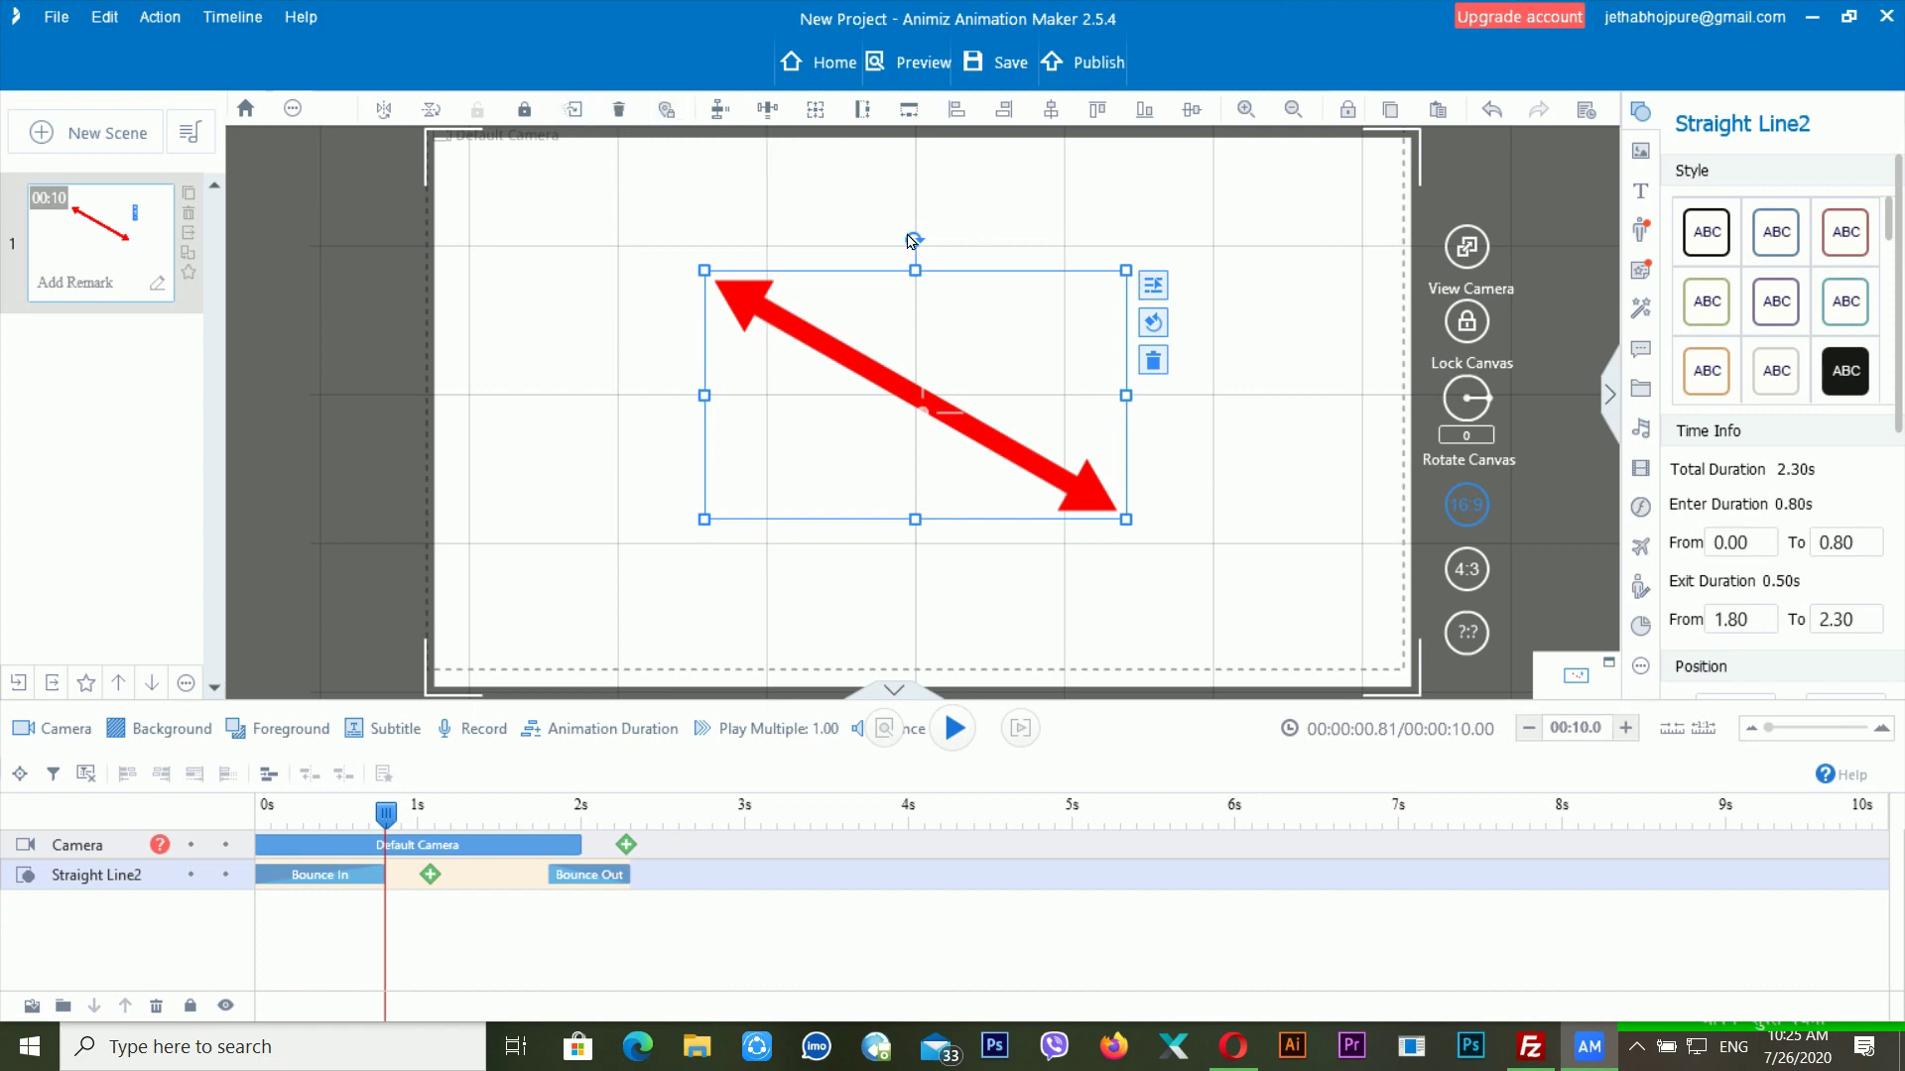
Try rotating the arrow counterclockwise and restore its original orientation.
drag(914, 240, 890, 399)
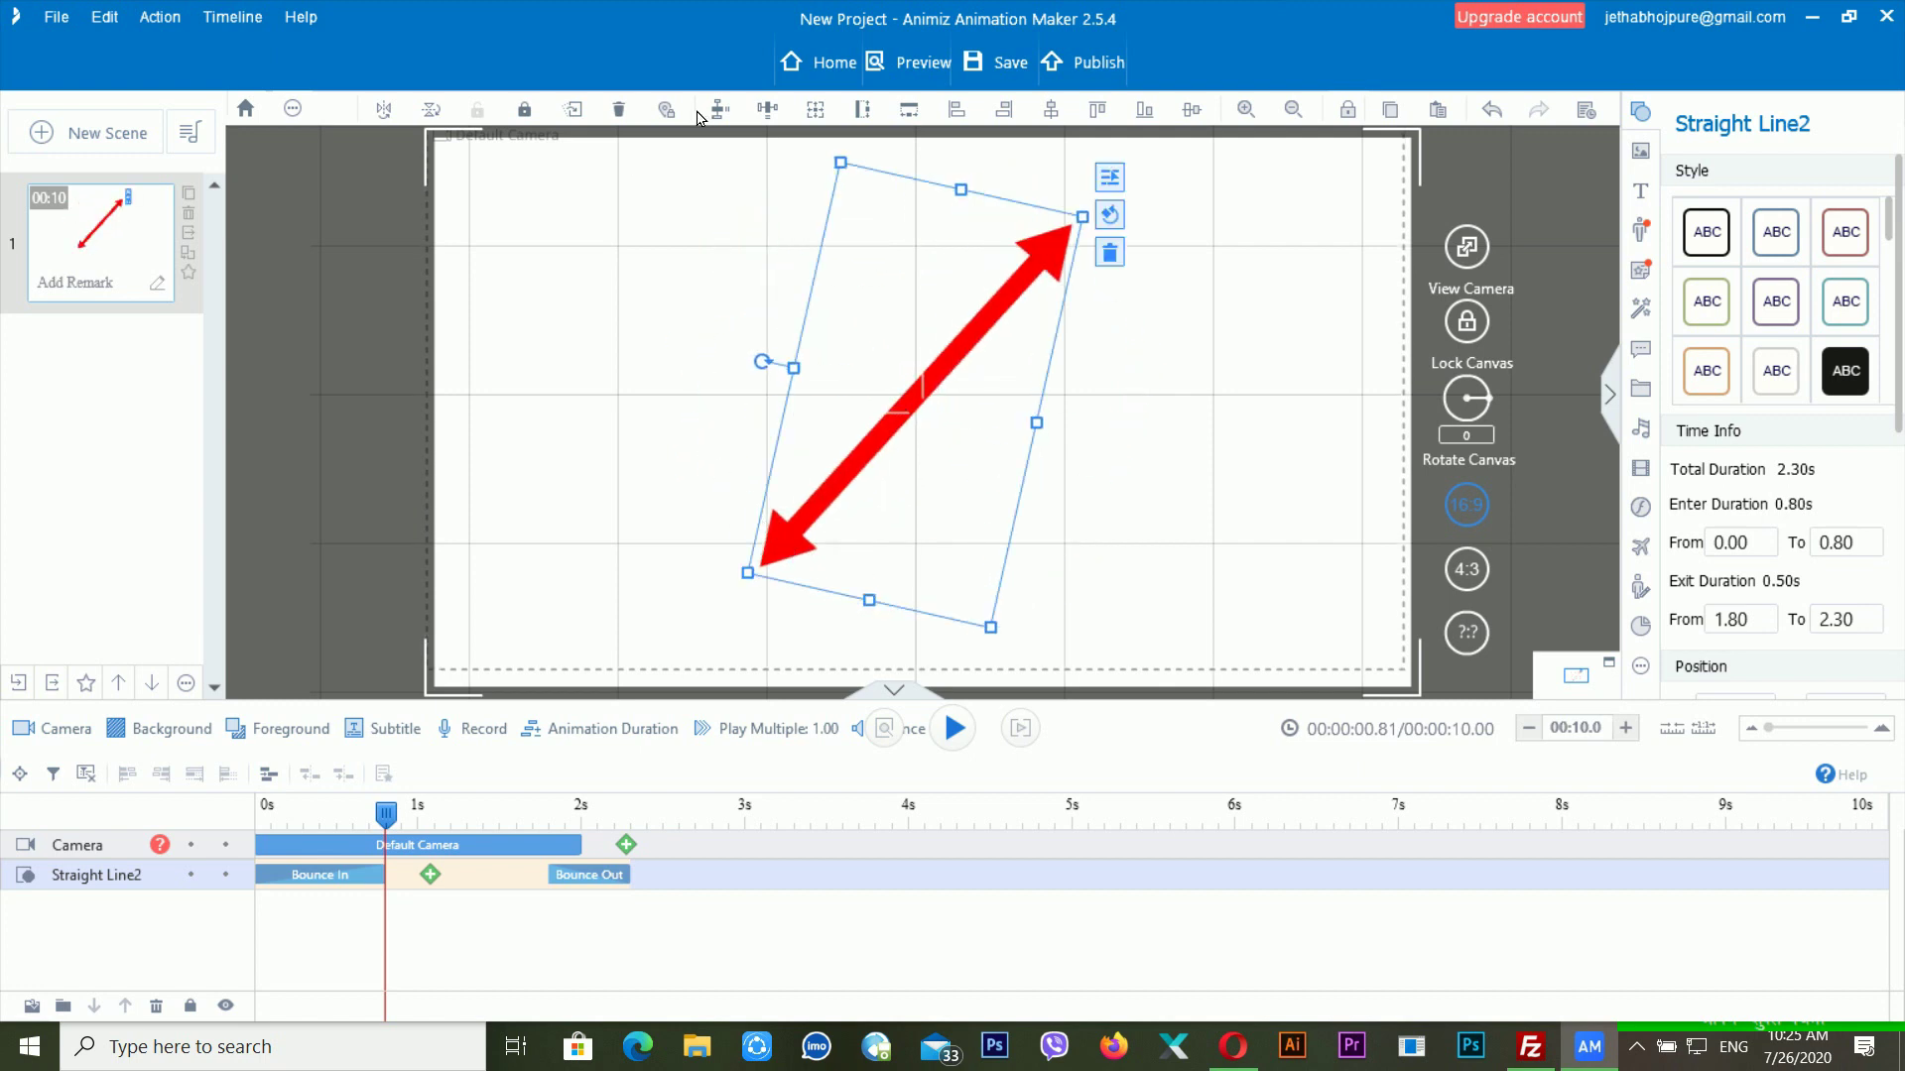
click(573, 109)
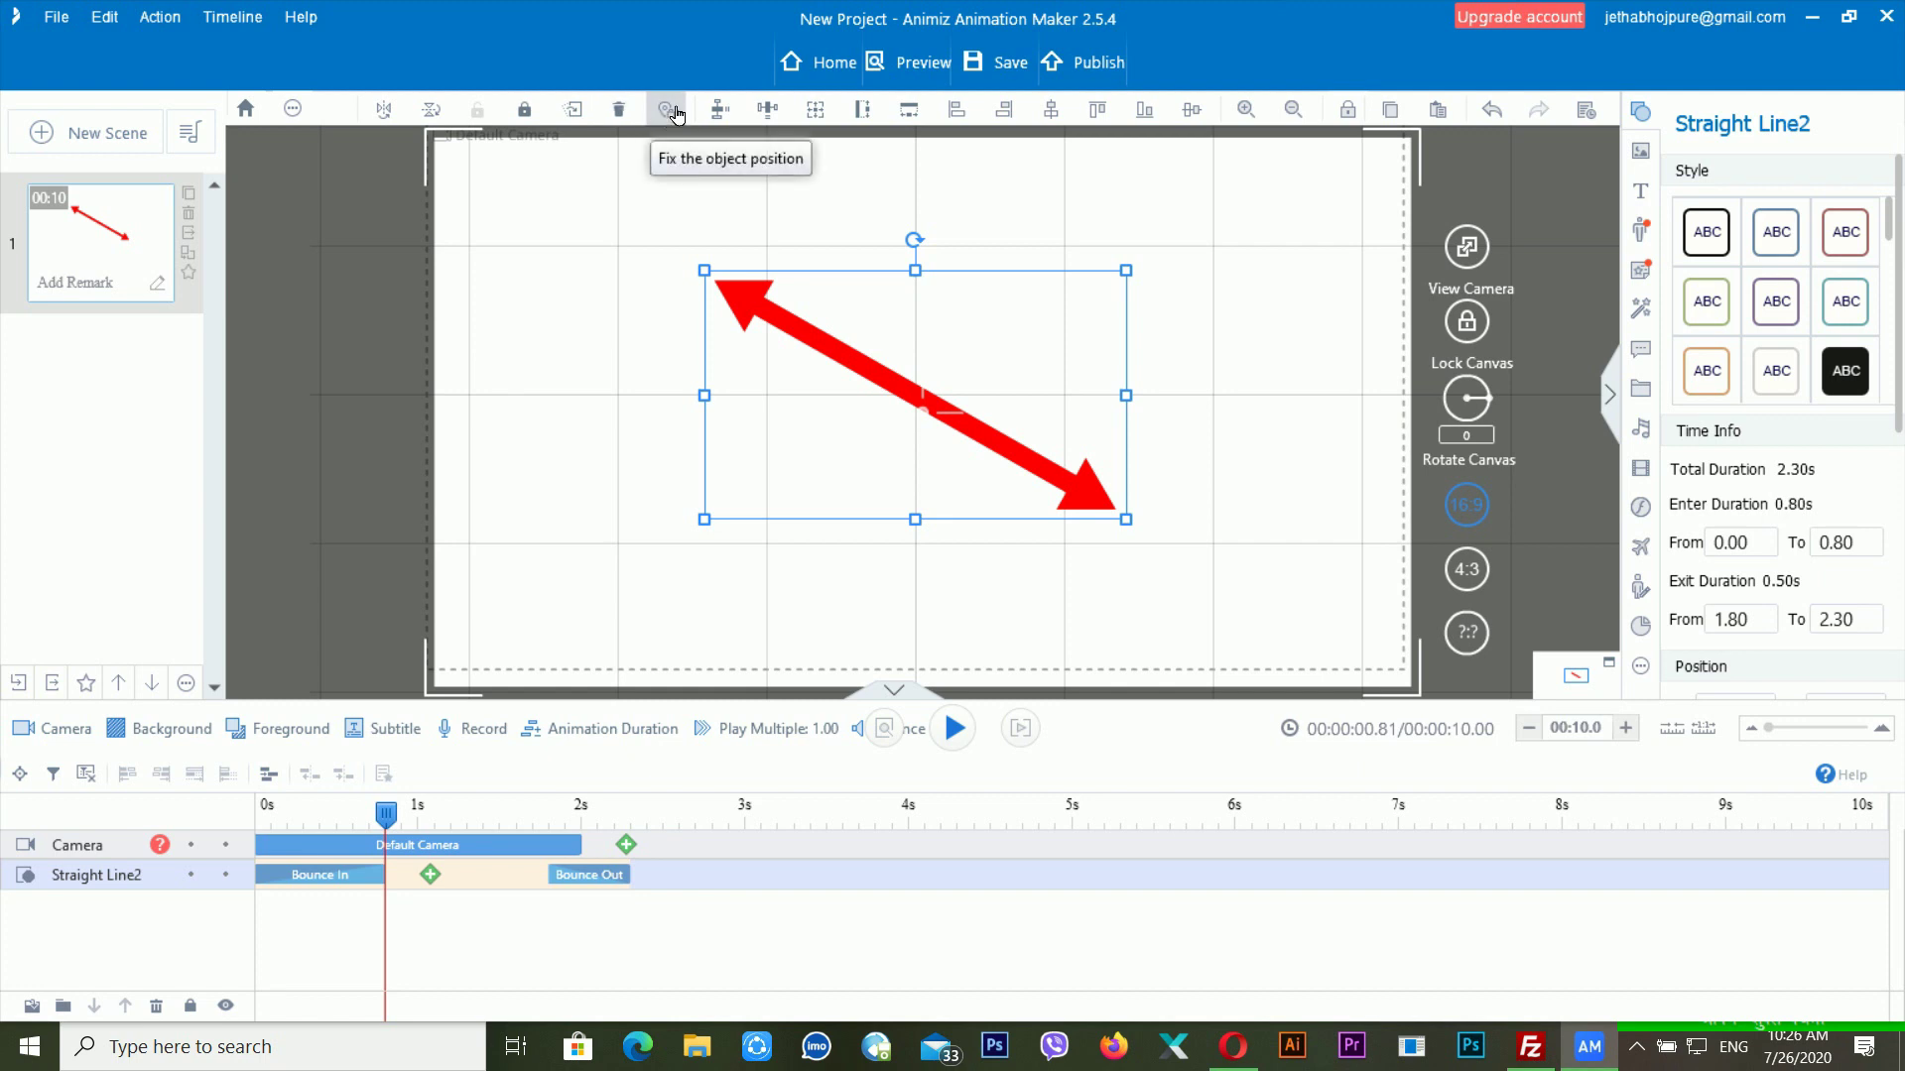
click(919, 121)
Shrink the arrow slightly by pulling its upper-right corner inward.
drag(1126, 270, 1079, 290)
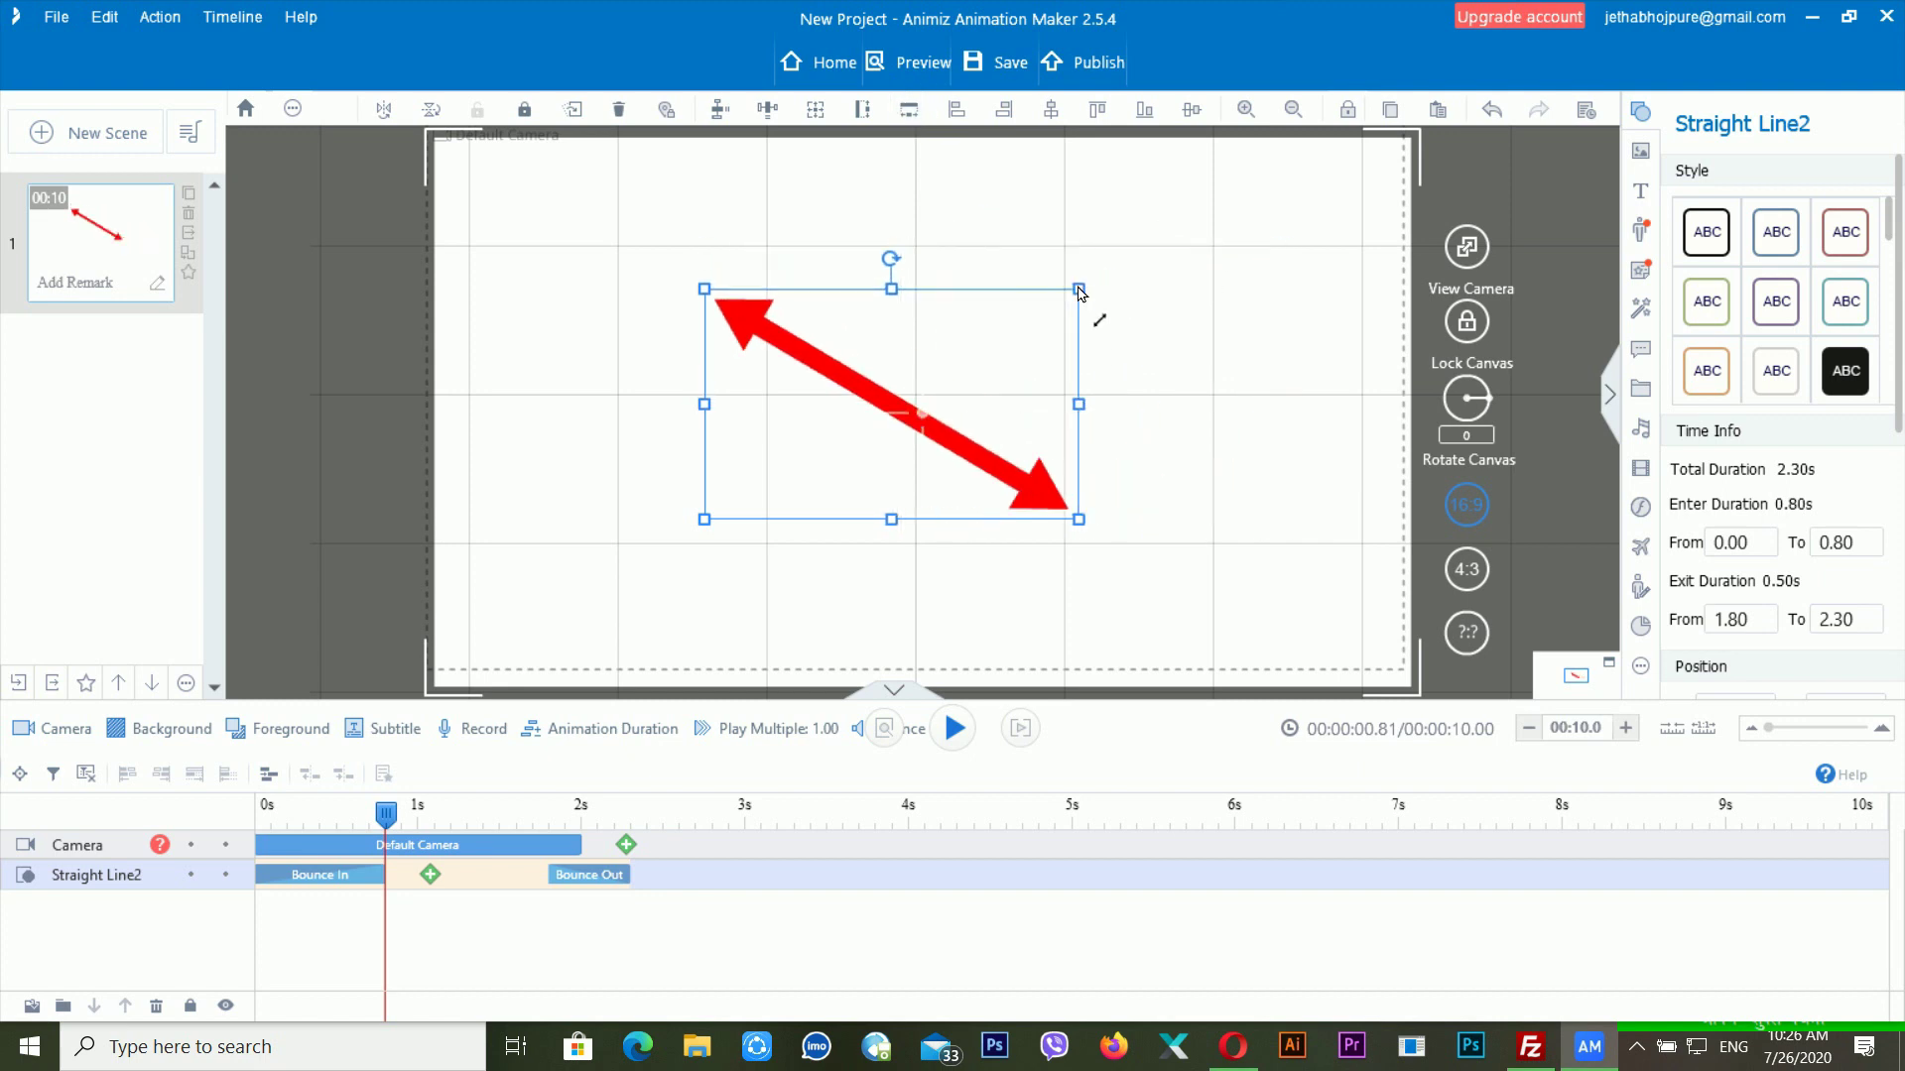
click(1252, 111)
click(1294, 113)
click(1294, 111)
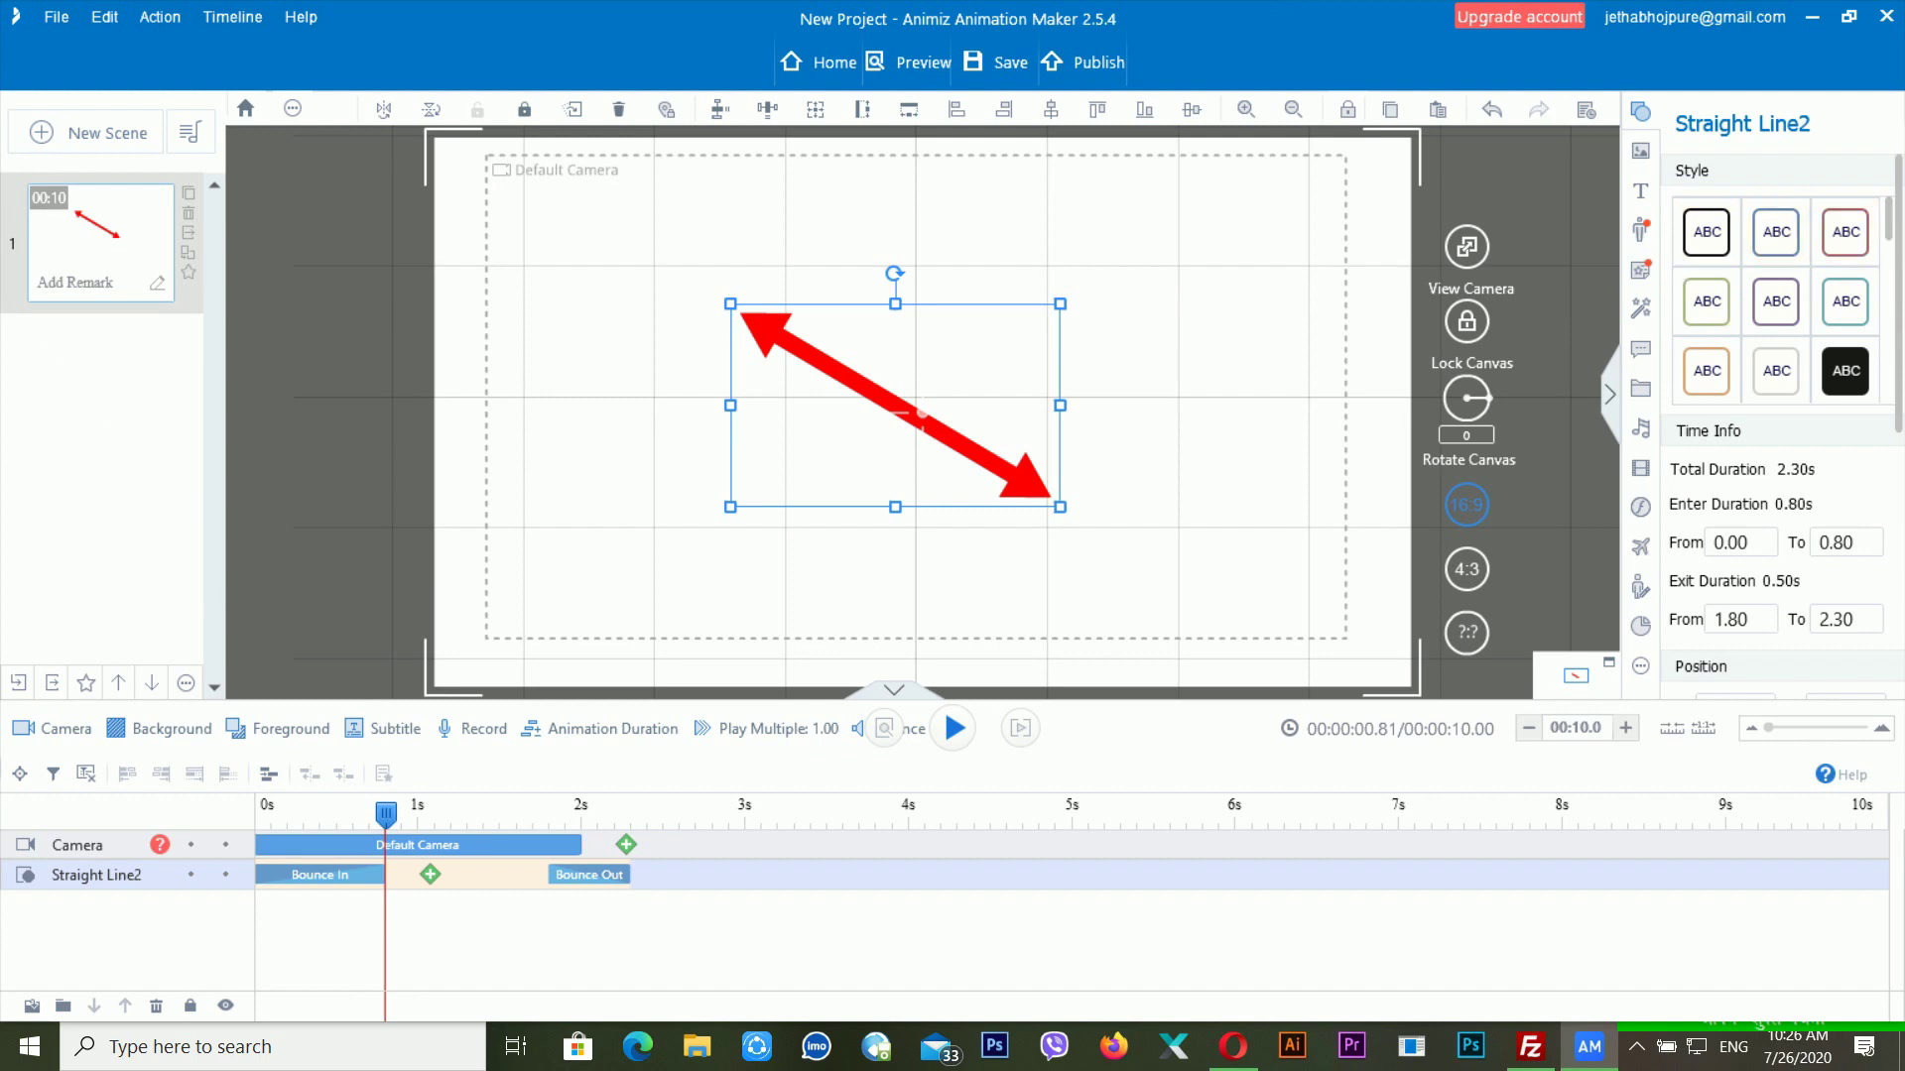
Toggle the camera track off and on in the timeline.
click(65, 730)
click(66, 738)
click(66, 738)
click(66, 738)
Set the default camera clip to run from 0.00 to 6.11 s on the timeline.
click(506, 850)
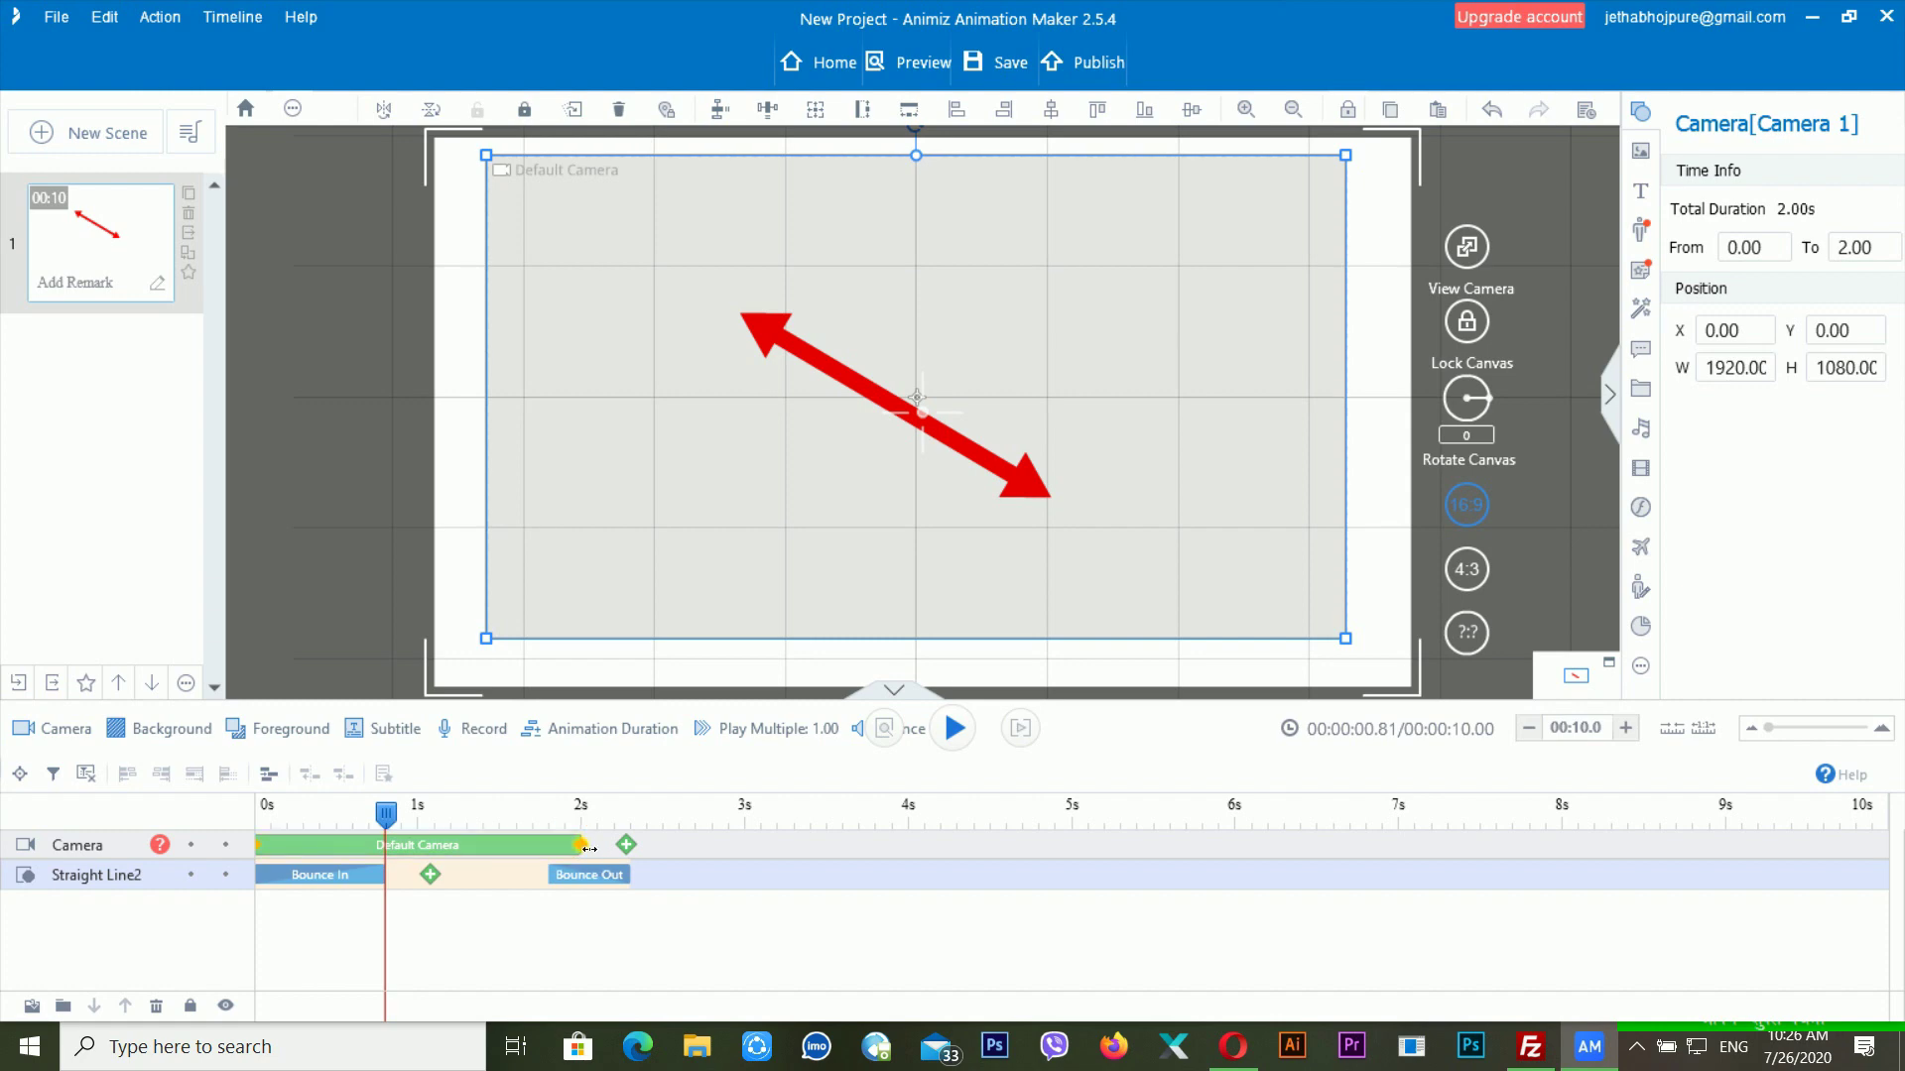
drag(588, 849, 287, 849)
click(271, 850)
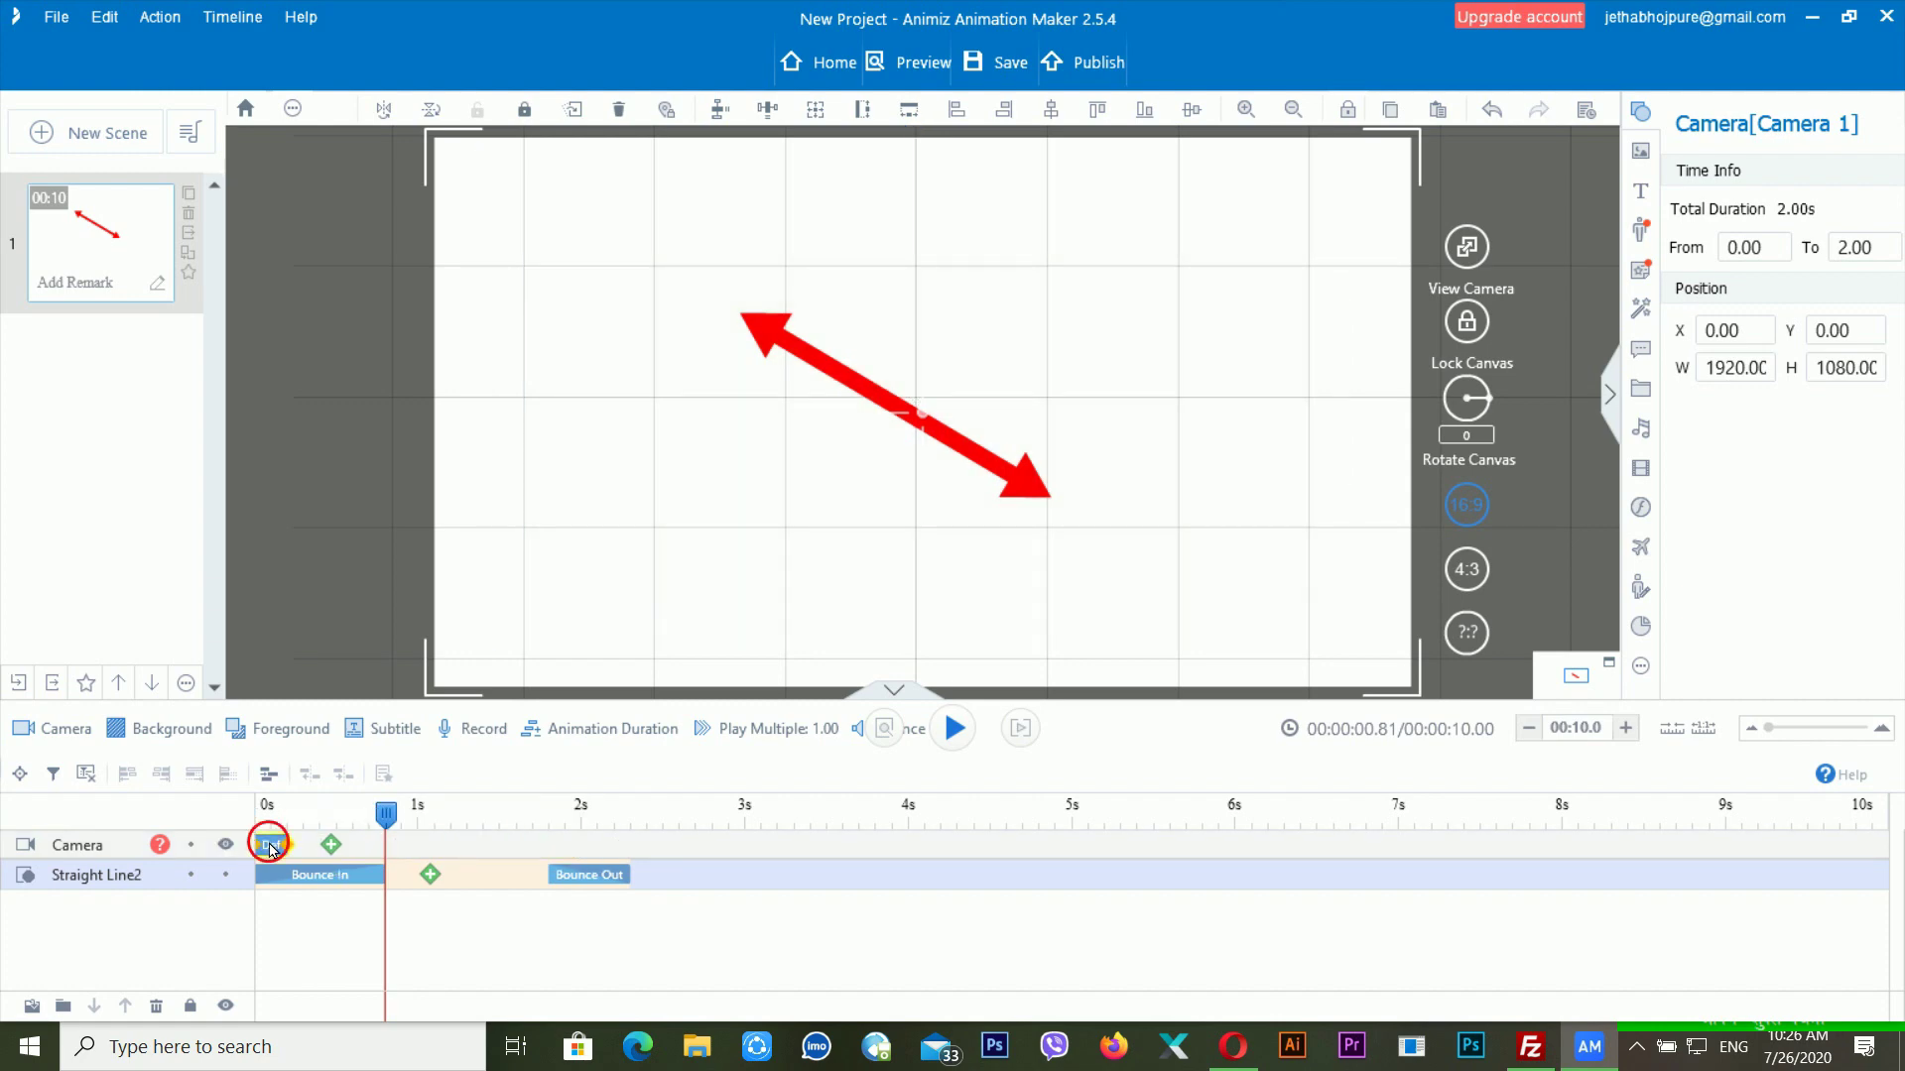
click(270, 833)
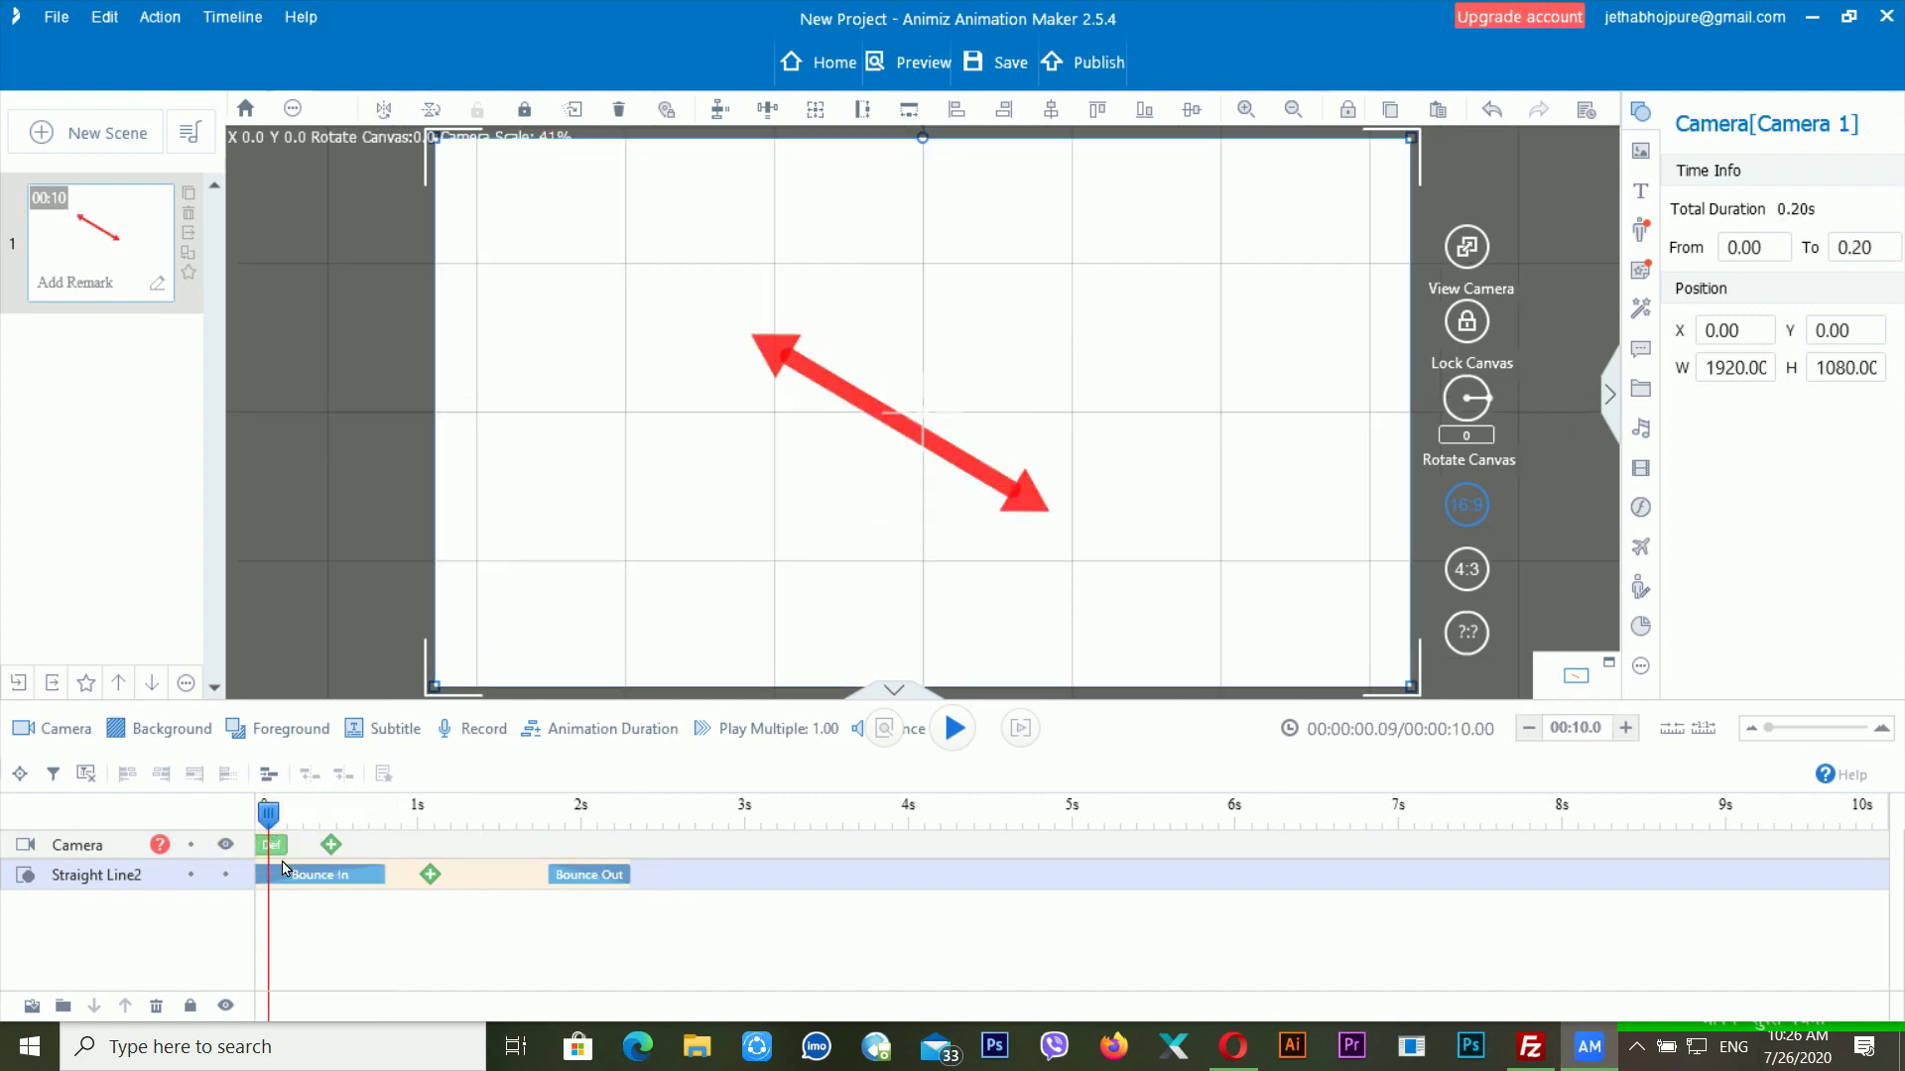
drag(286, 846, 1253, 847)
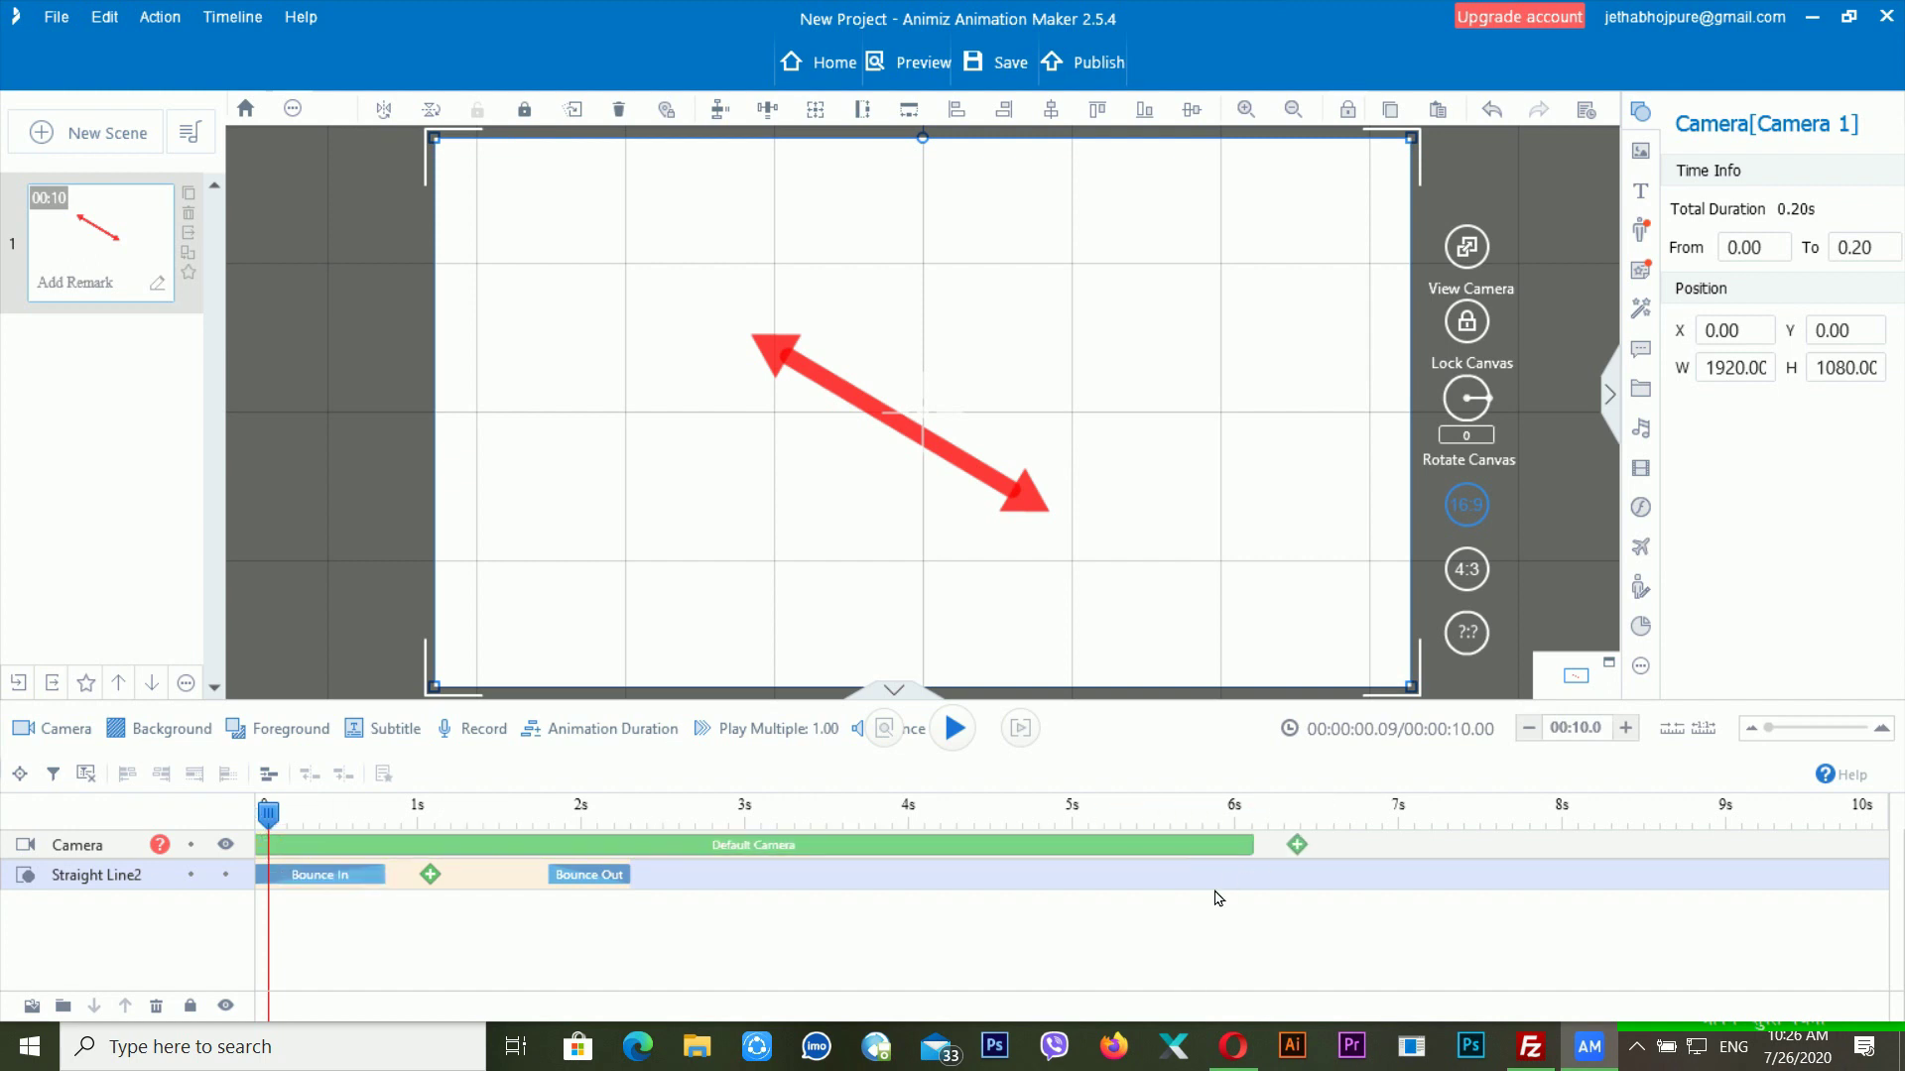
Scrub back and forth through the timeline to review the arrow's Bounce In and Bounce Out animations.
click(1116, 830)
click(1198, 832)
click(879, 822)
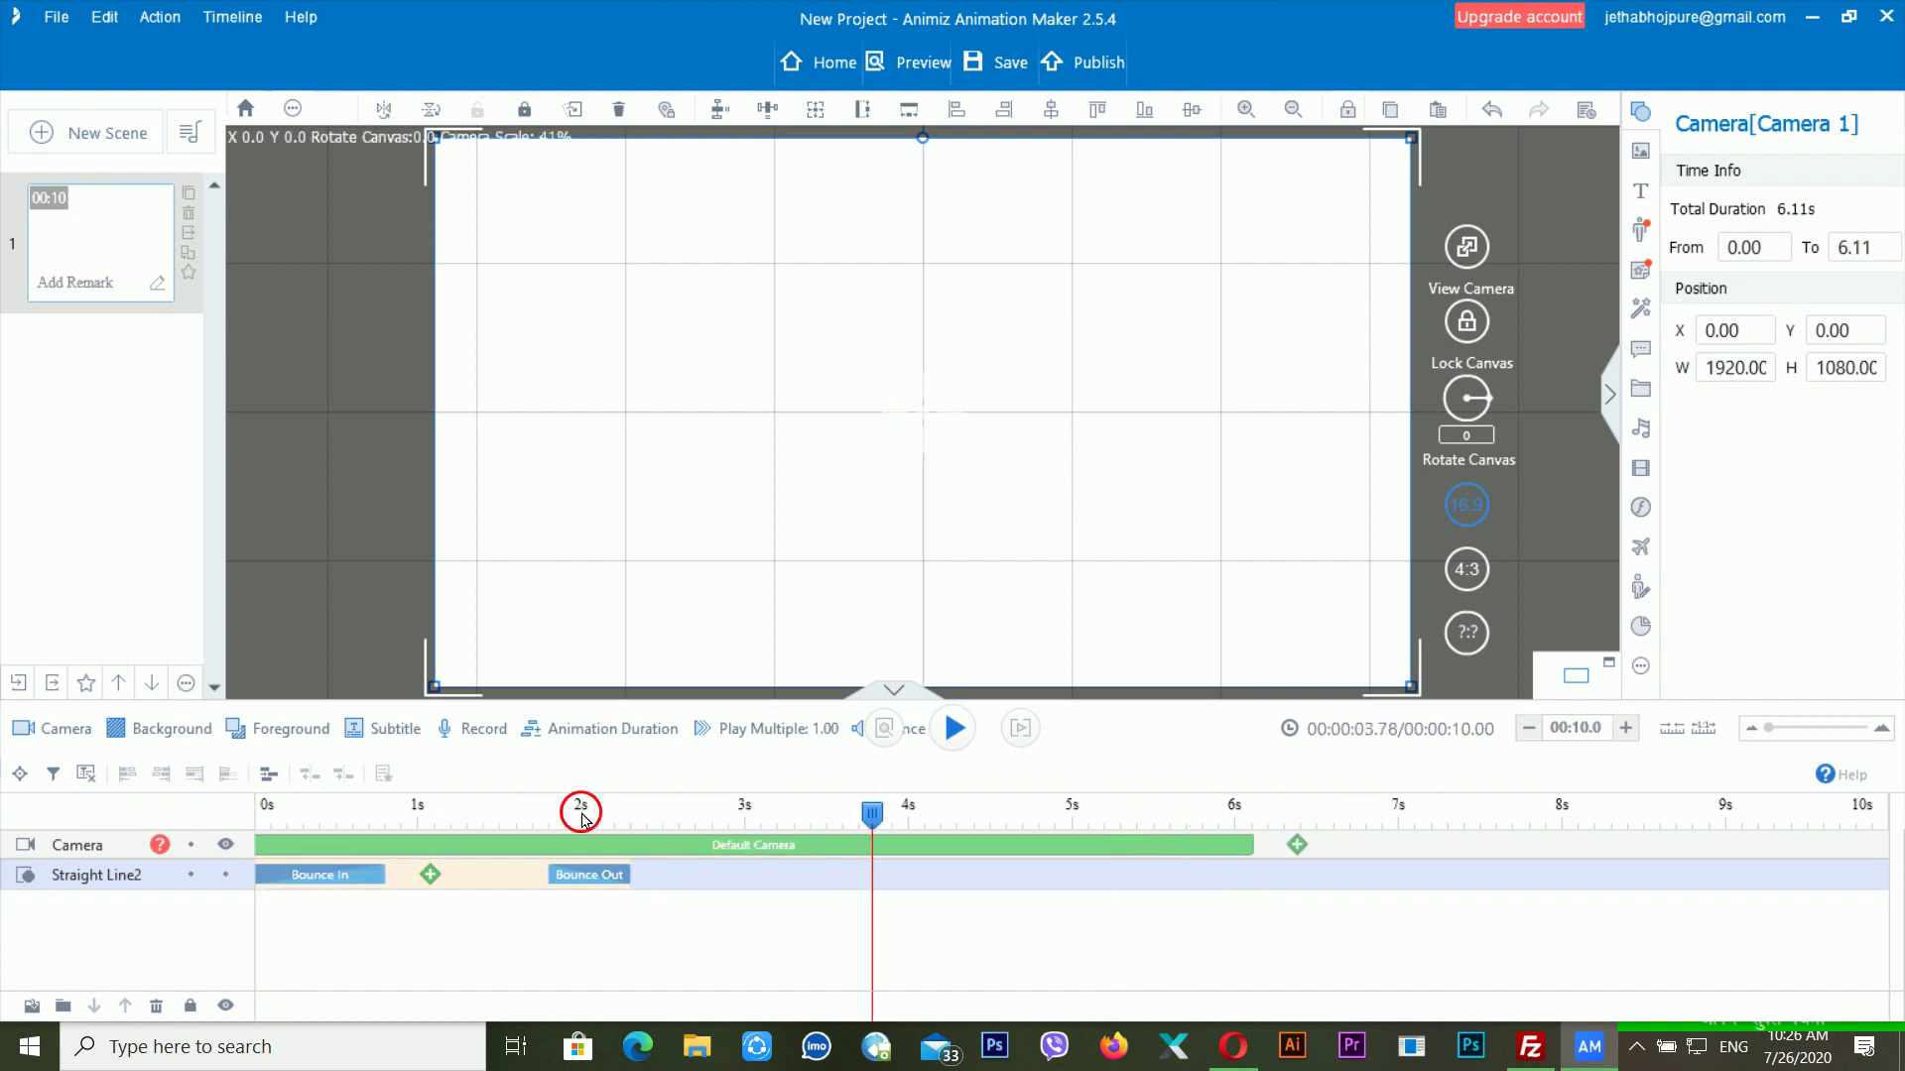
click(582, 812)
click(658, 822)
click(752, 819)
click(441, 821)
click(328, 821)
click(429, 822)
click(575, 821)
click(793, 821)
click(927, 829)
Shift the default camera clip to start at 0.02 s and undo the move.
drag(1151, 849, 1197, 844)
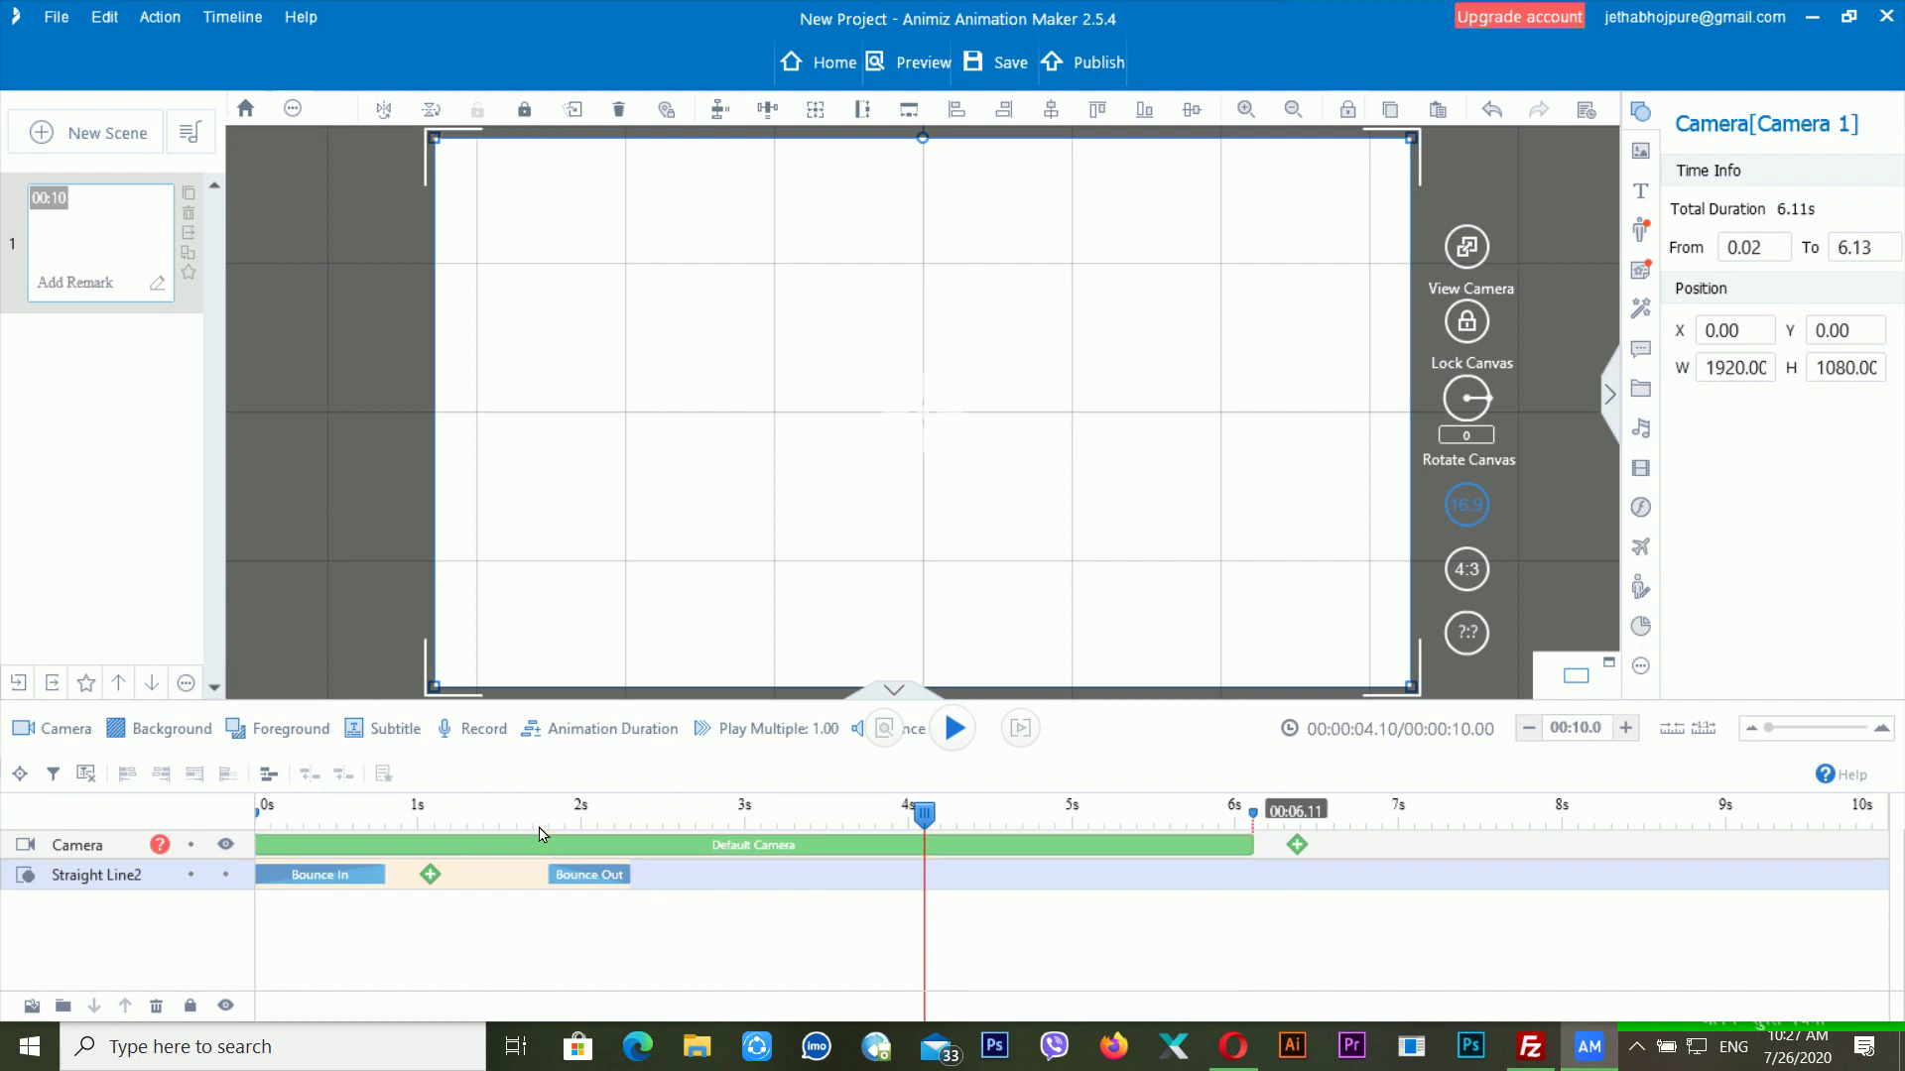
key(ctrl+z)
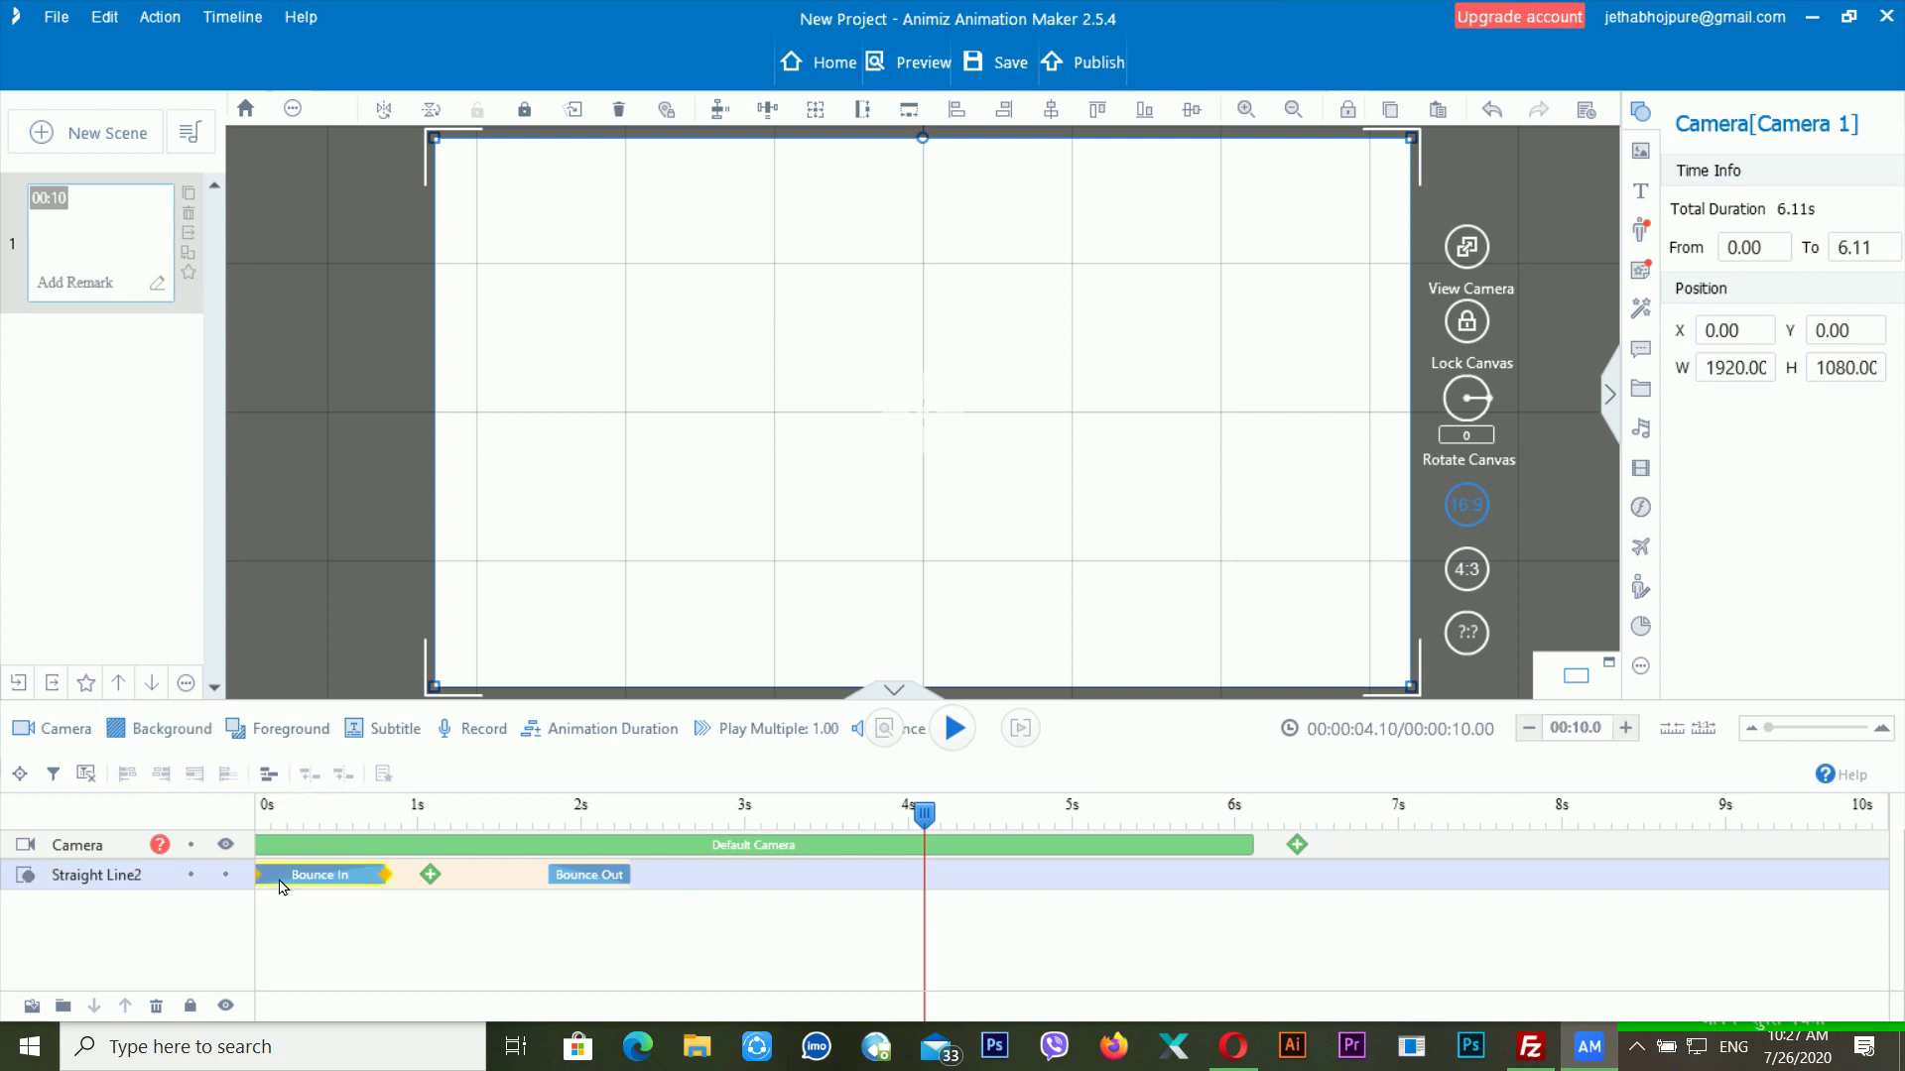
Add a background track to the timeline and insert a background clip at its start.
click(164, 730)
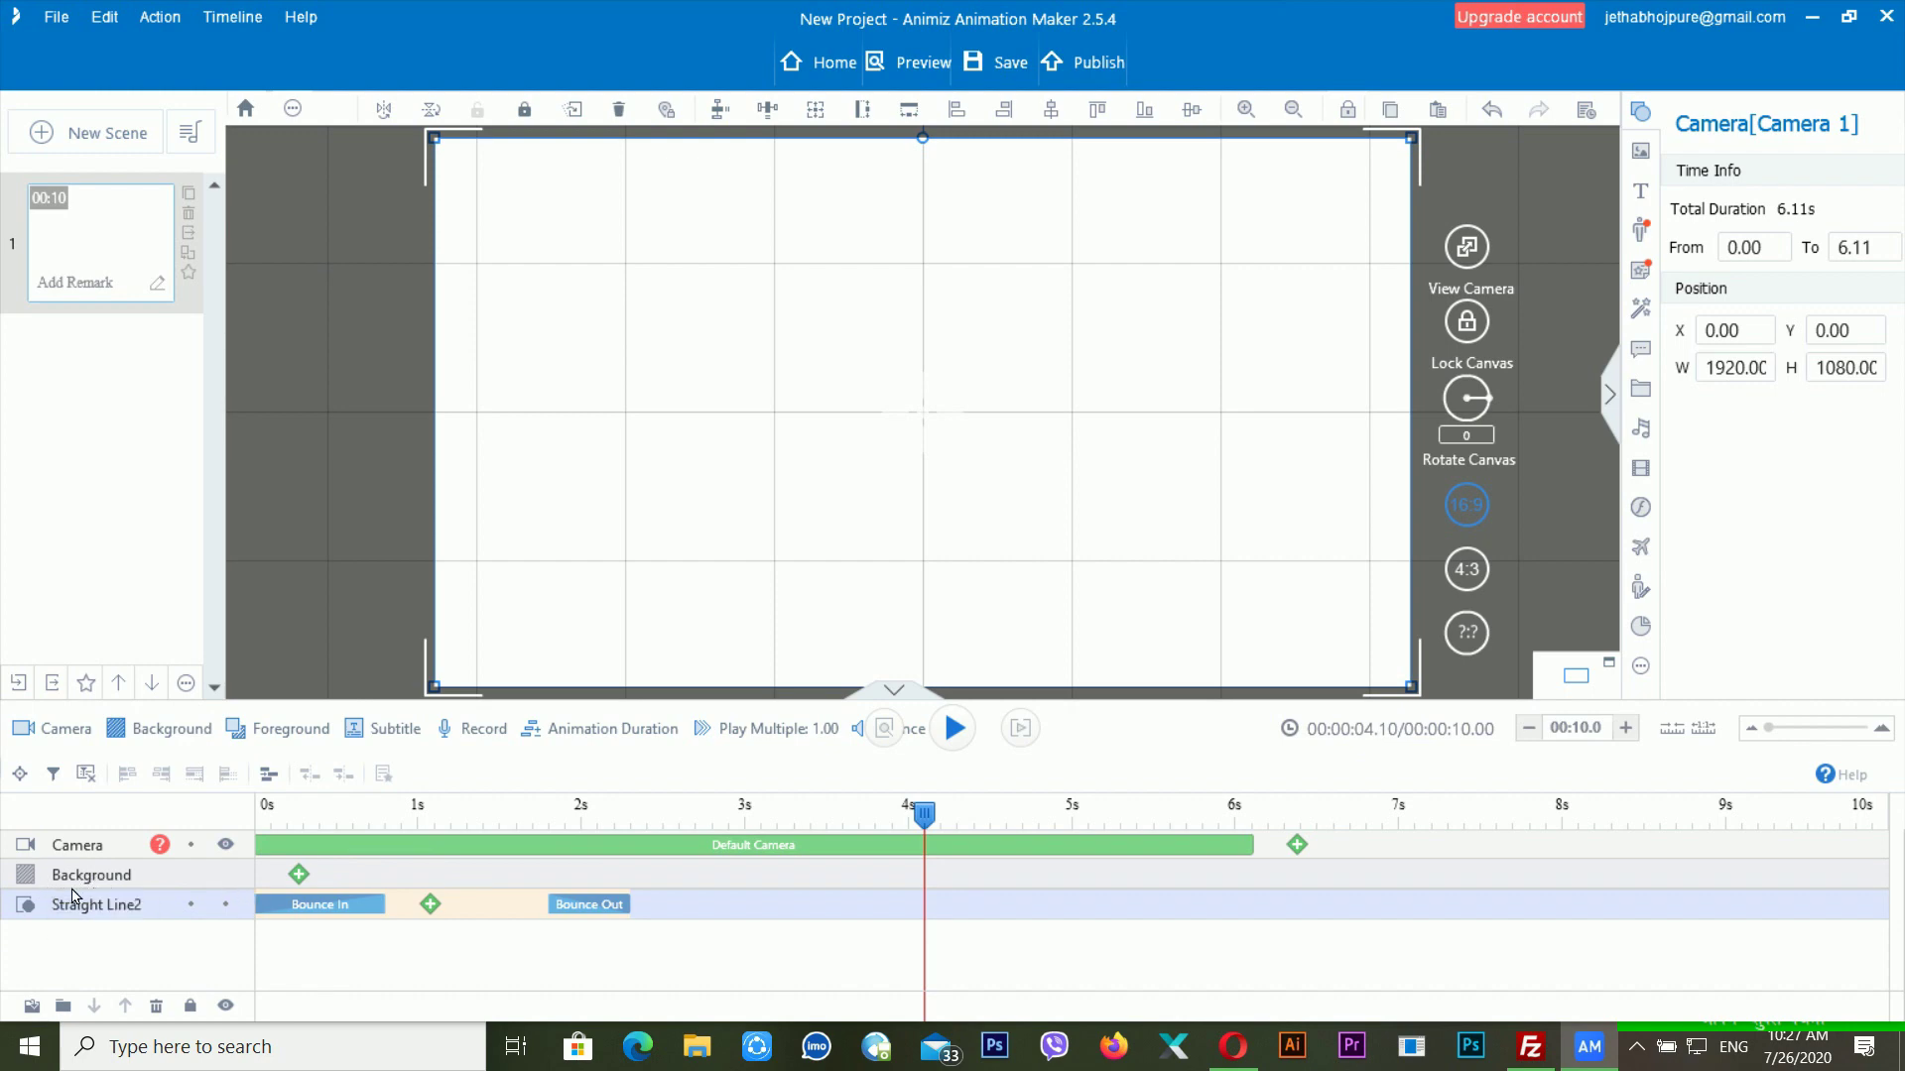
click(301, 875)
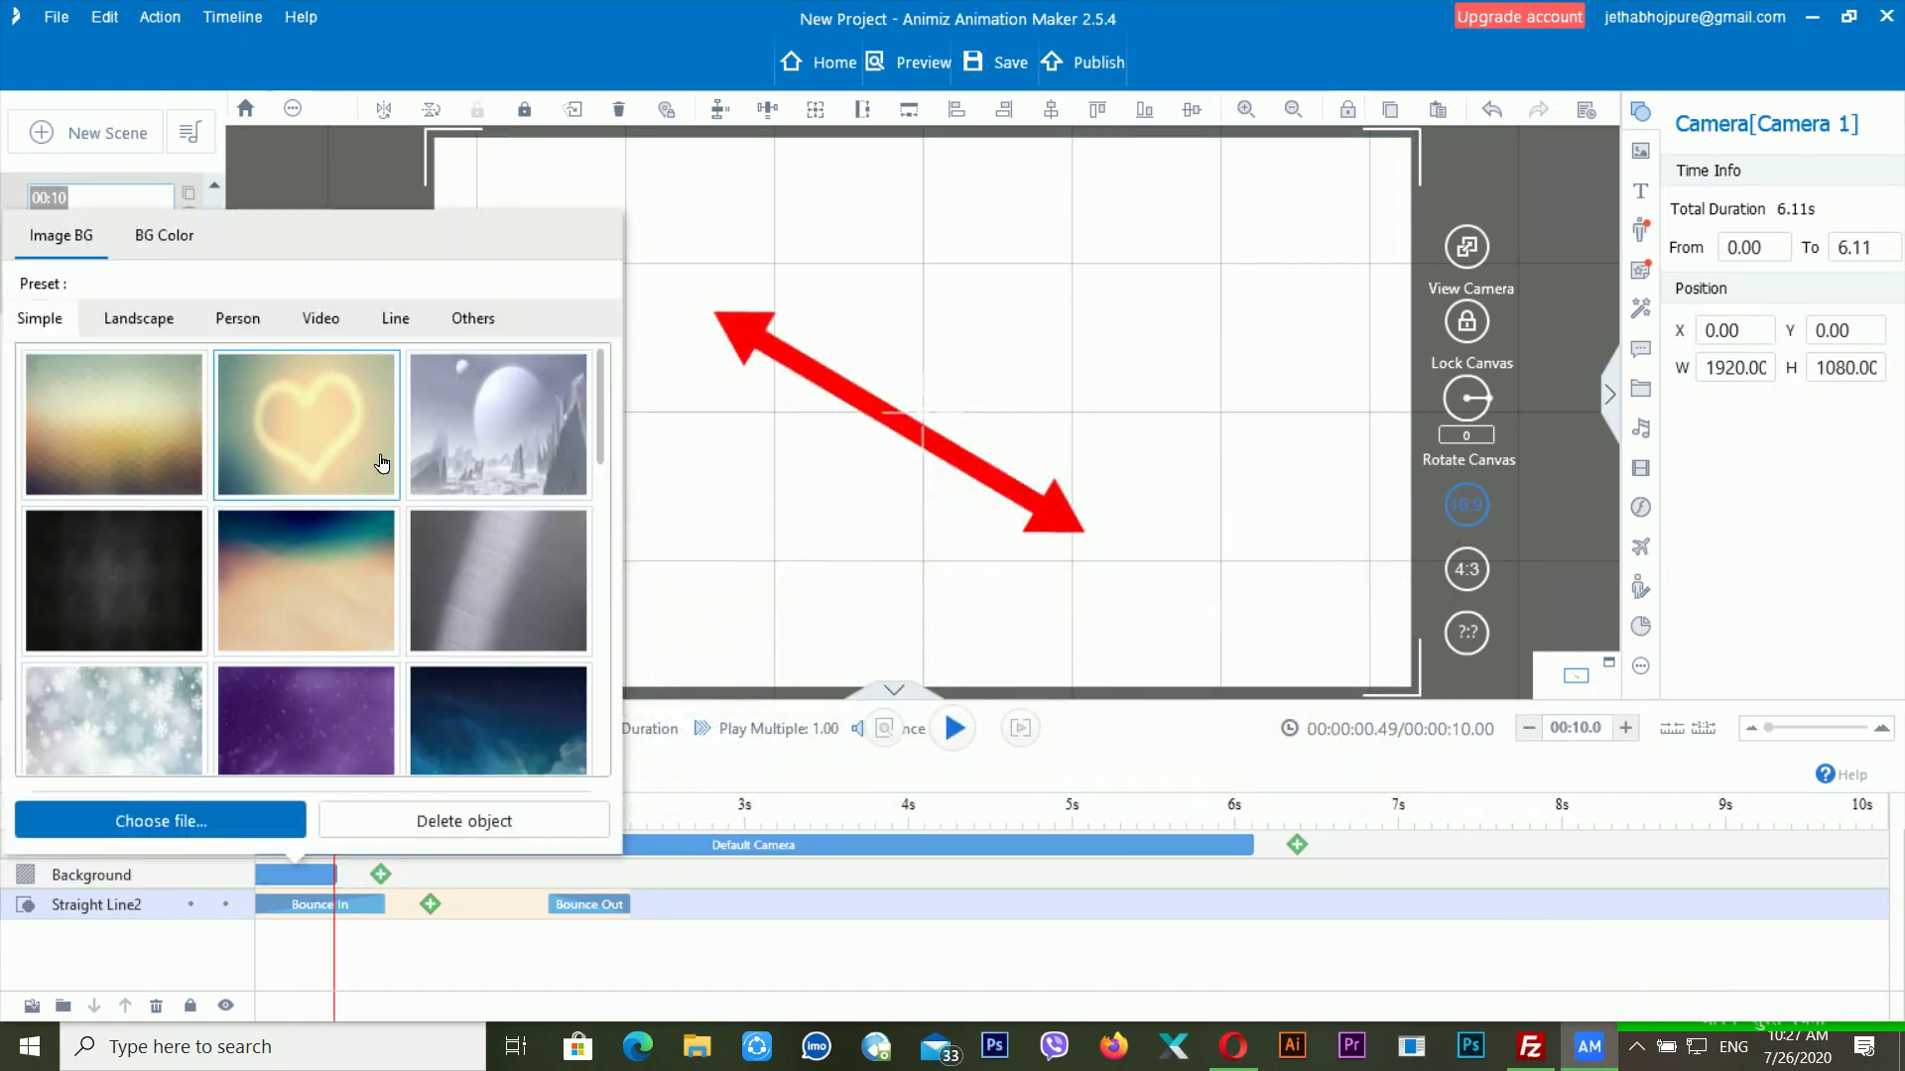
Browse the image background categories and apply the solid orange color preset as the scene background.
click(41, 325)
click(171, 321)
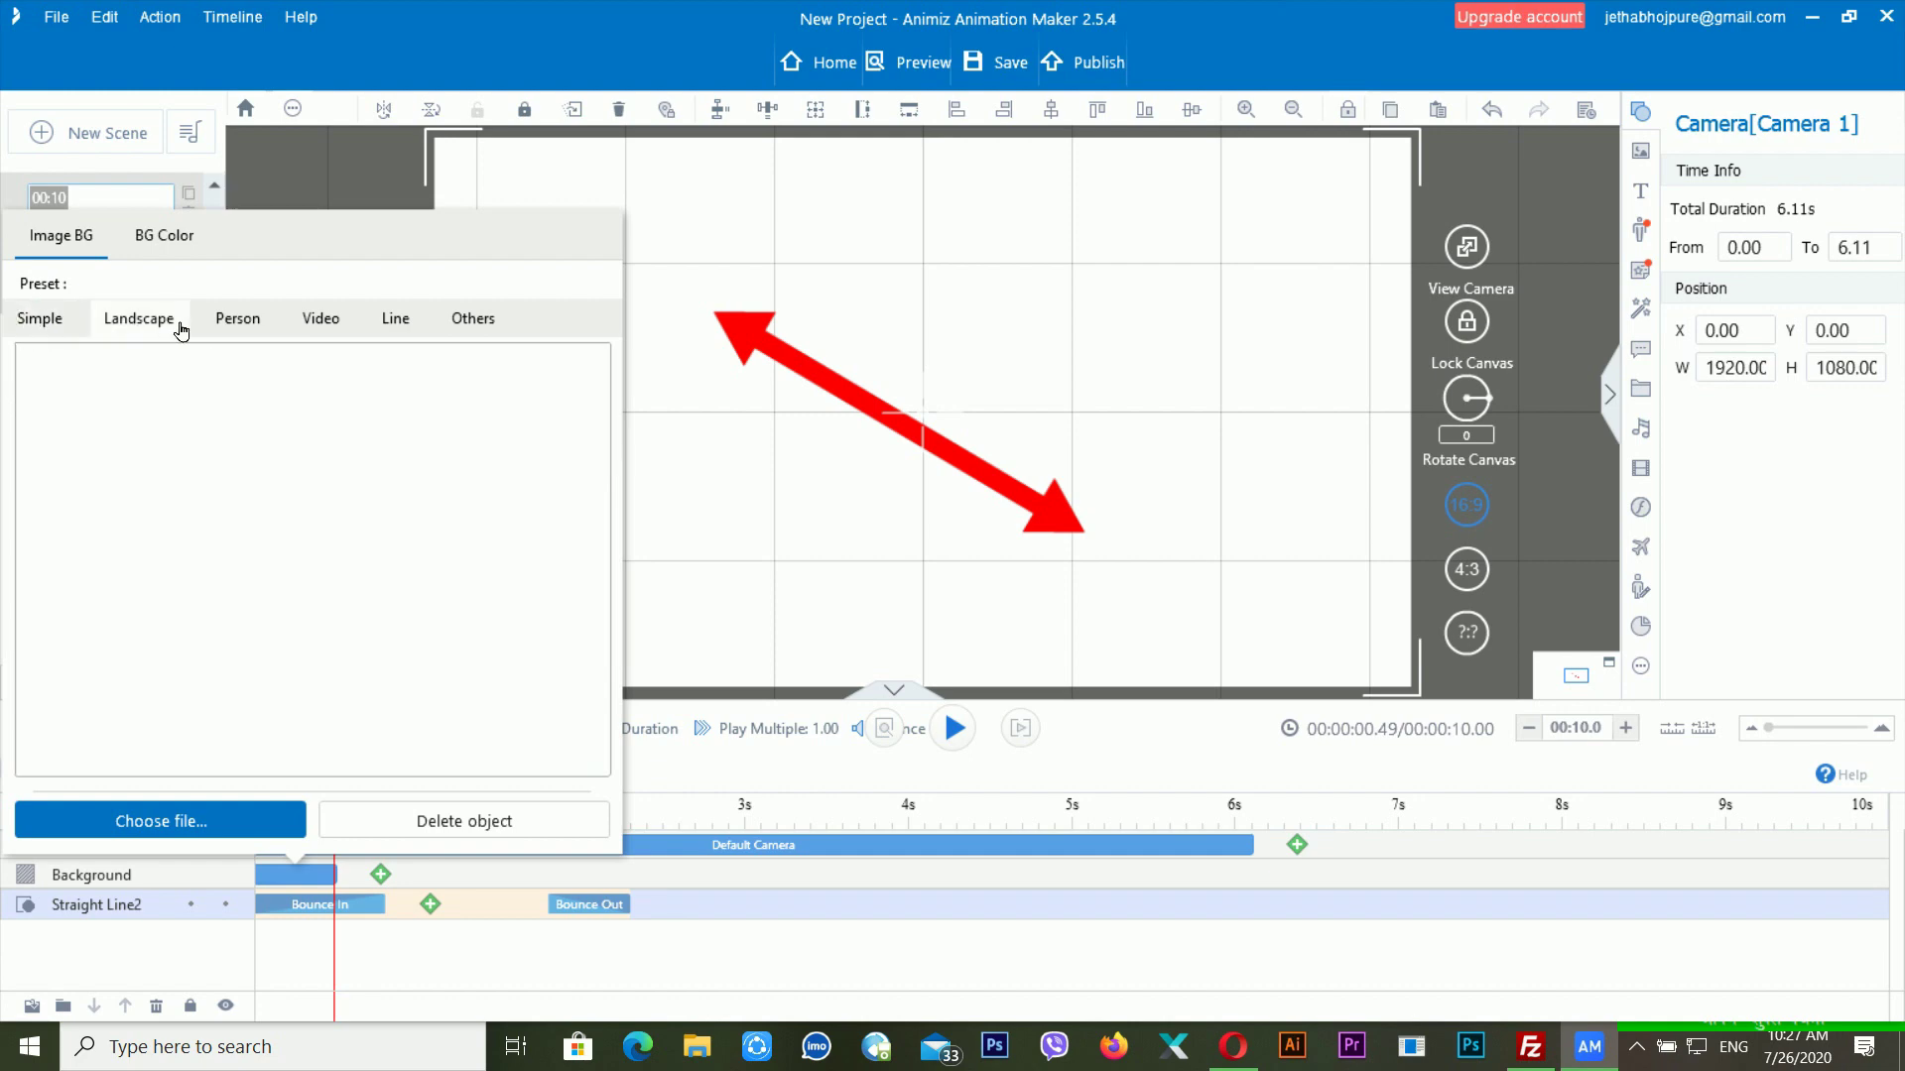
click(238, 321)
click(320, 323)
click(395, 317)
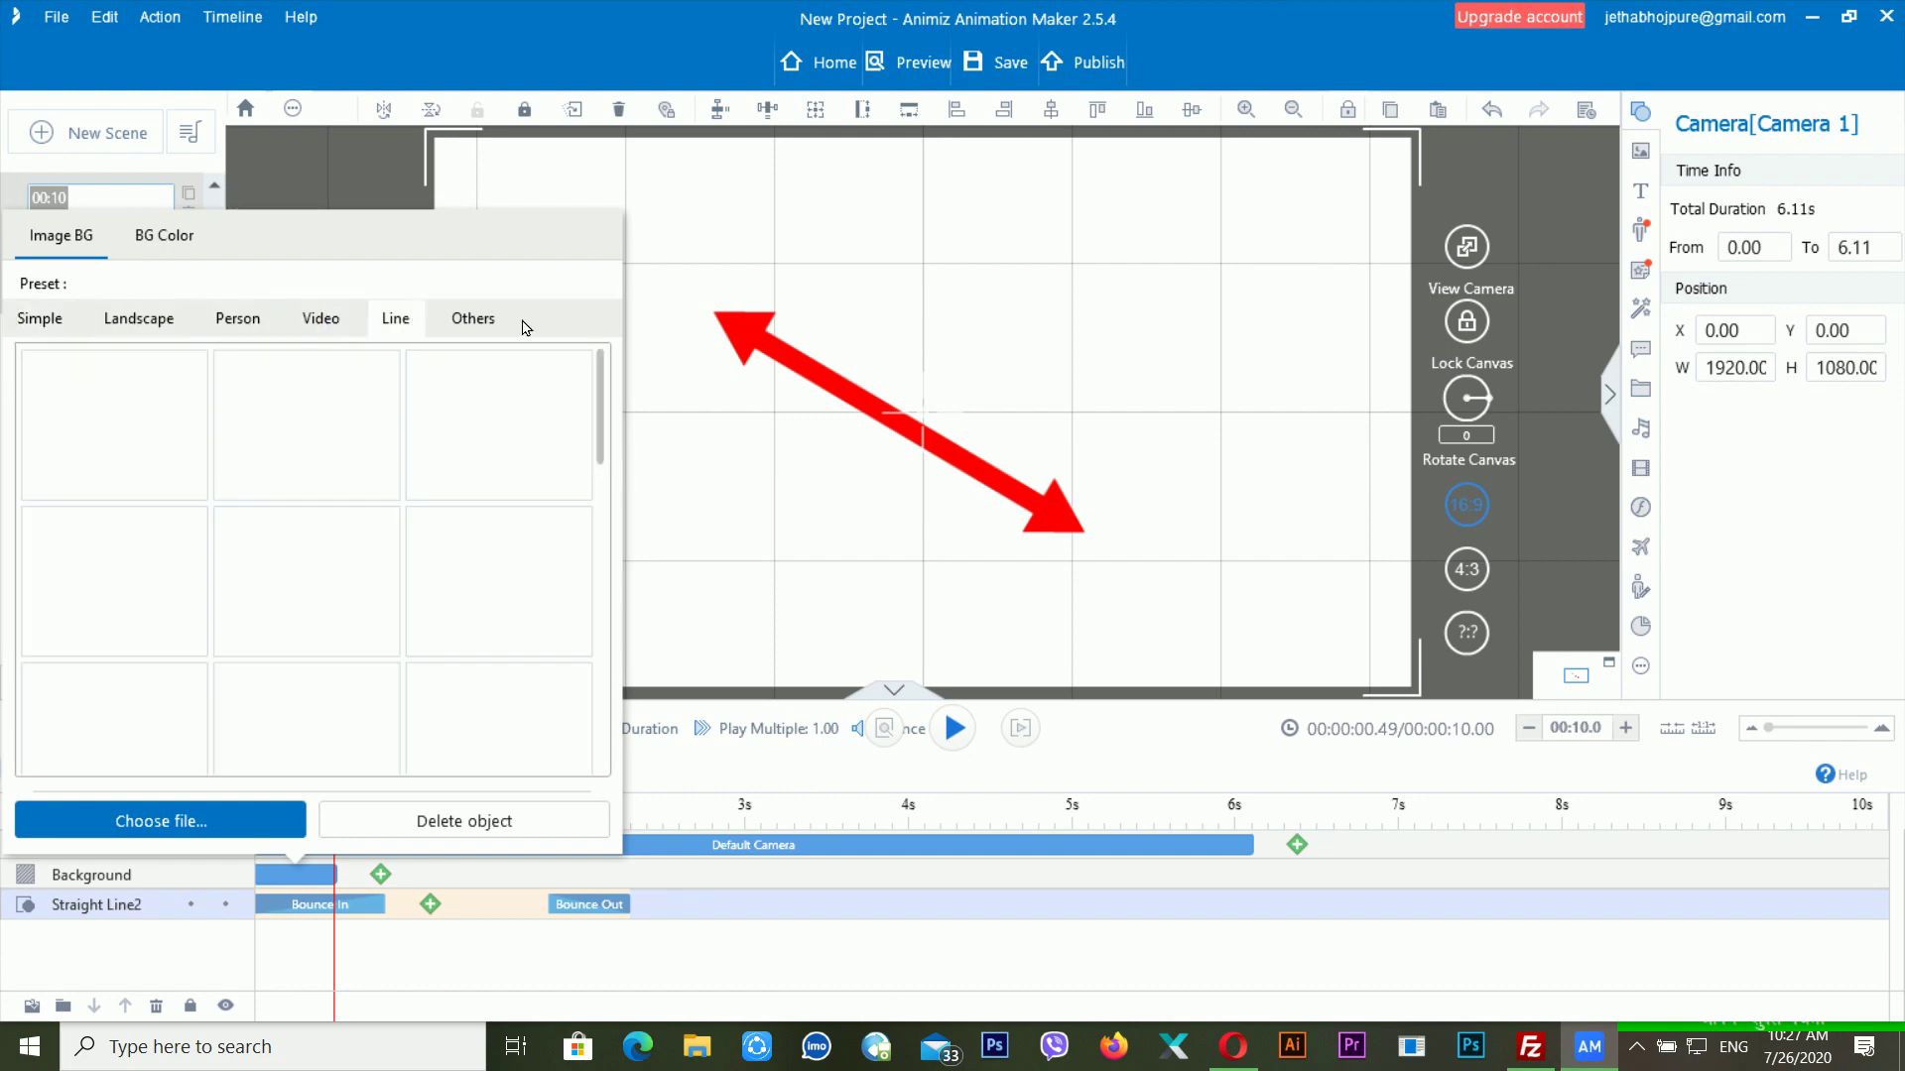
click(151, 243)
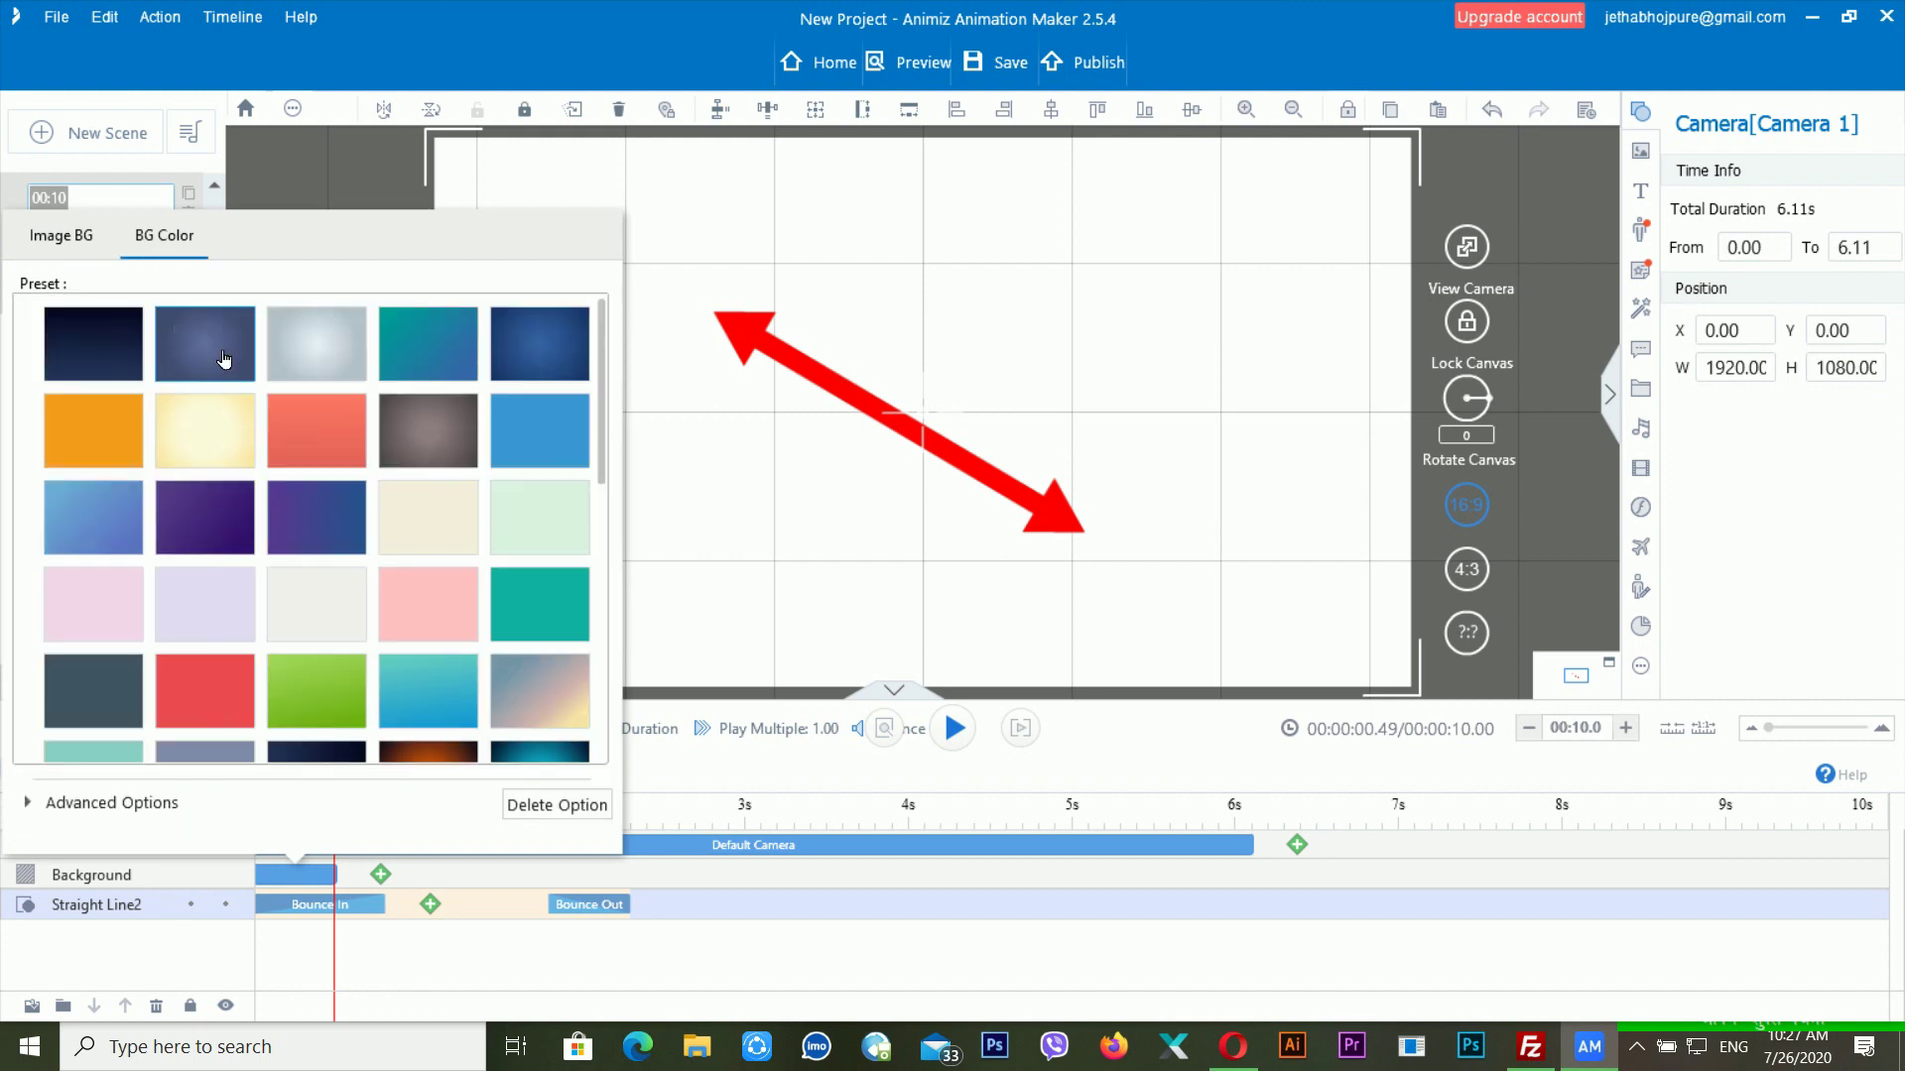
click(110, 430)
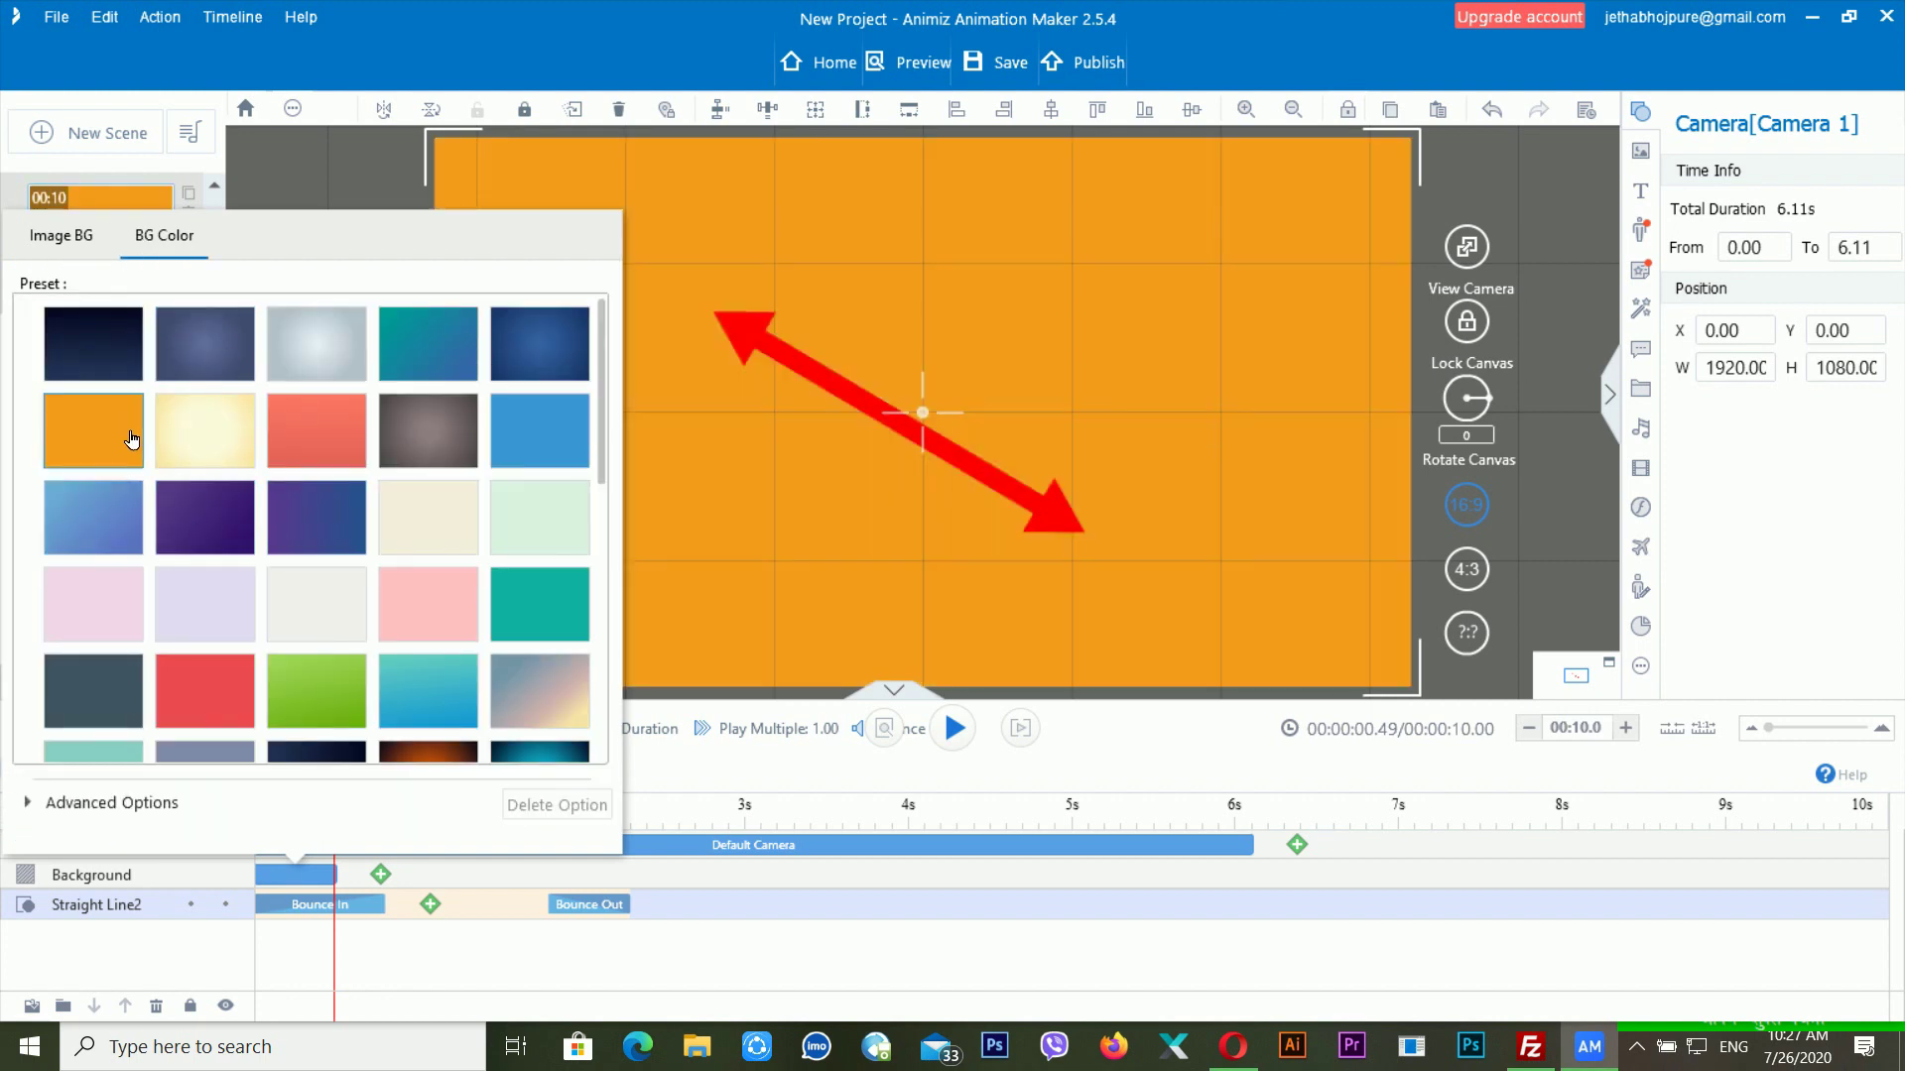
click(739, 325)
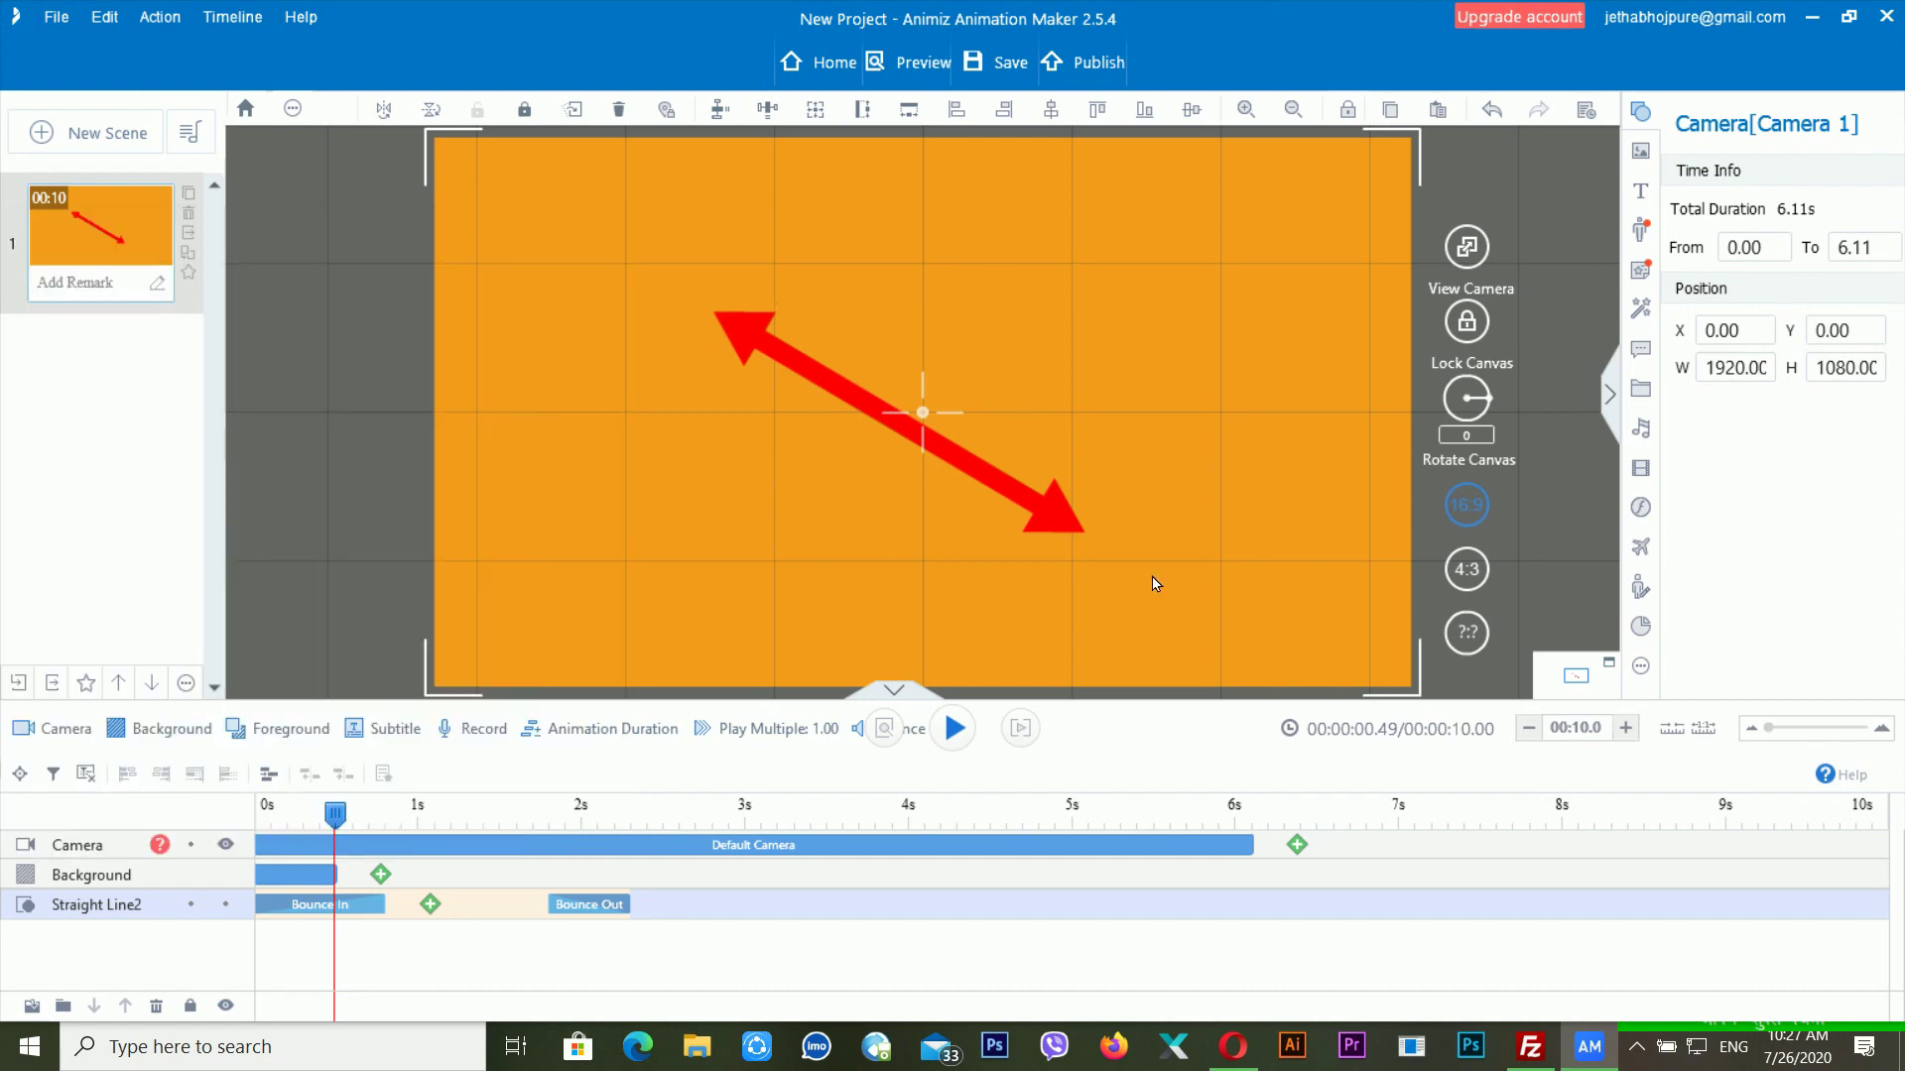
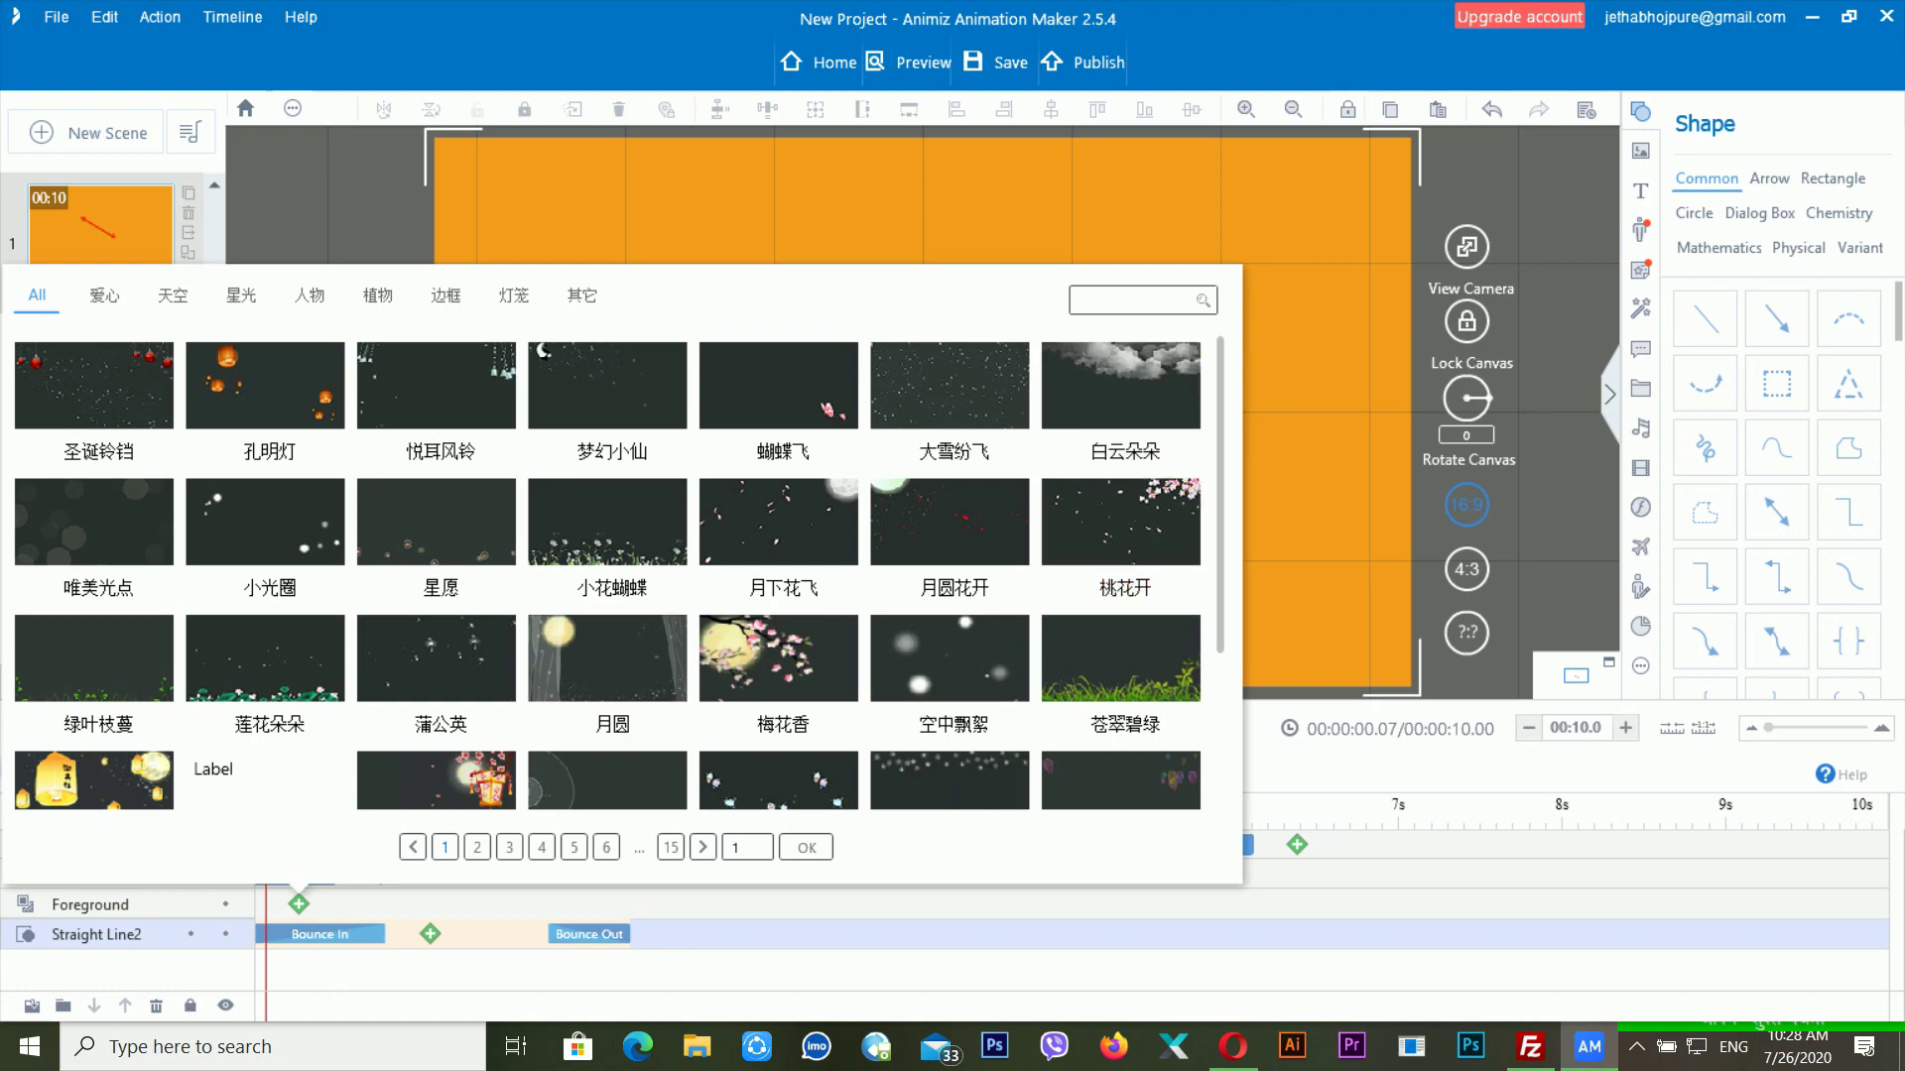
Add the 白云朵朵 foreground effect to the scene and answer the timeline extension prompts, declining the last one.
click(1121, 392)
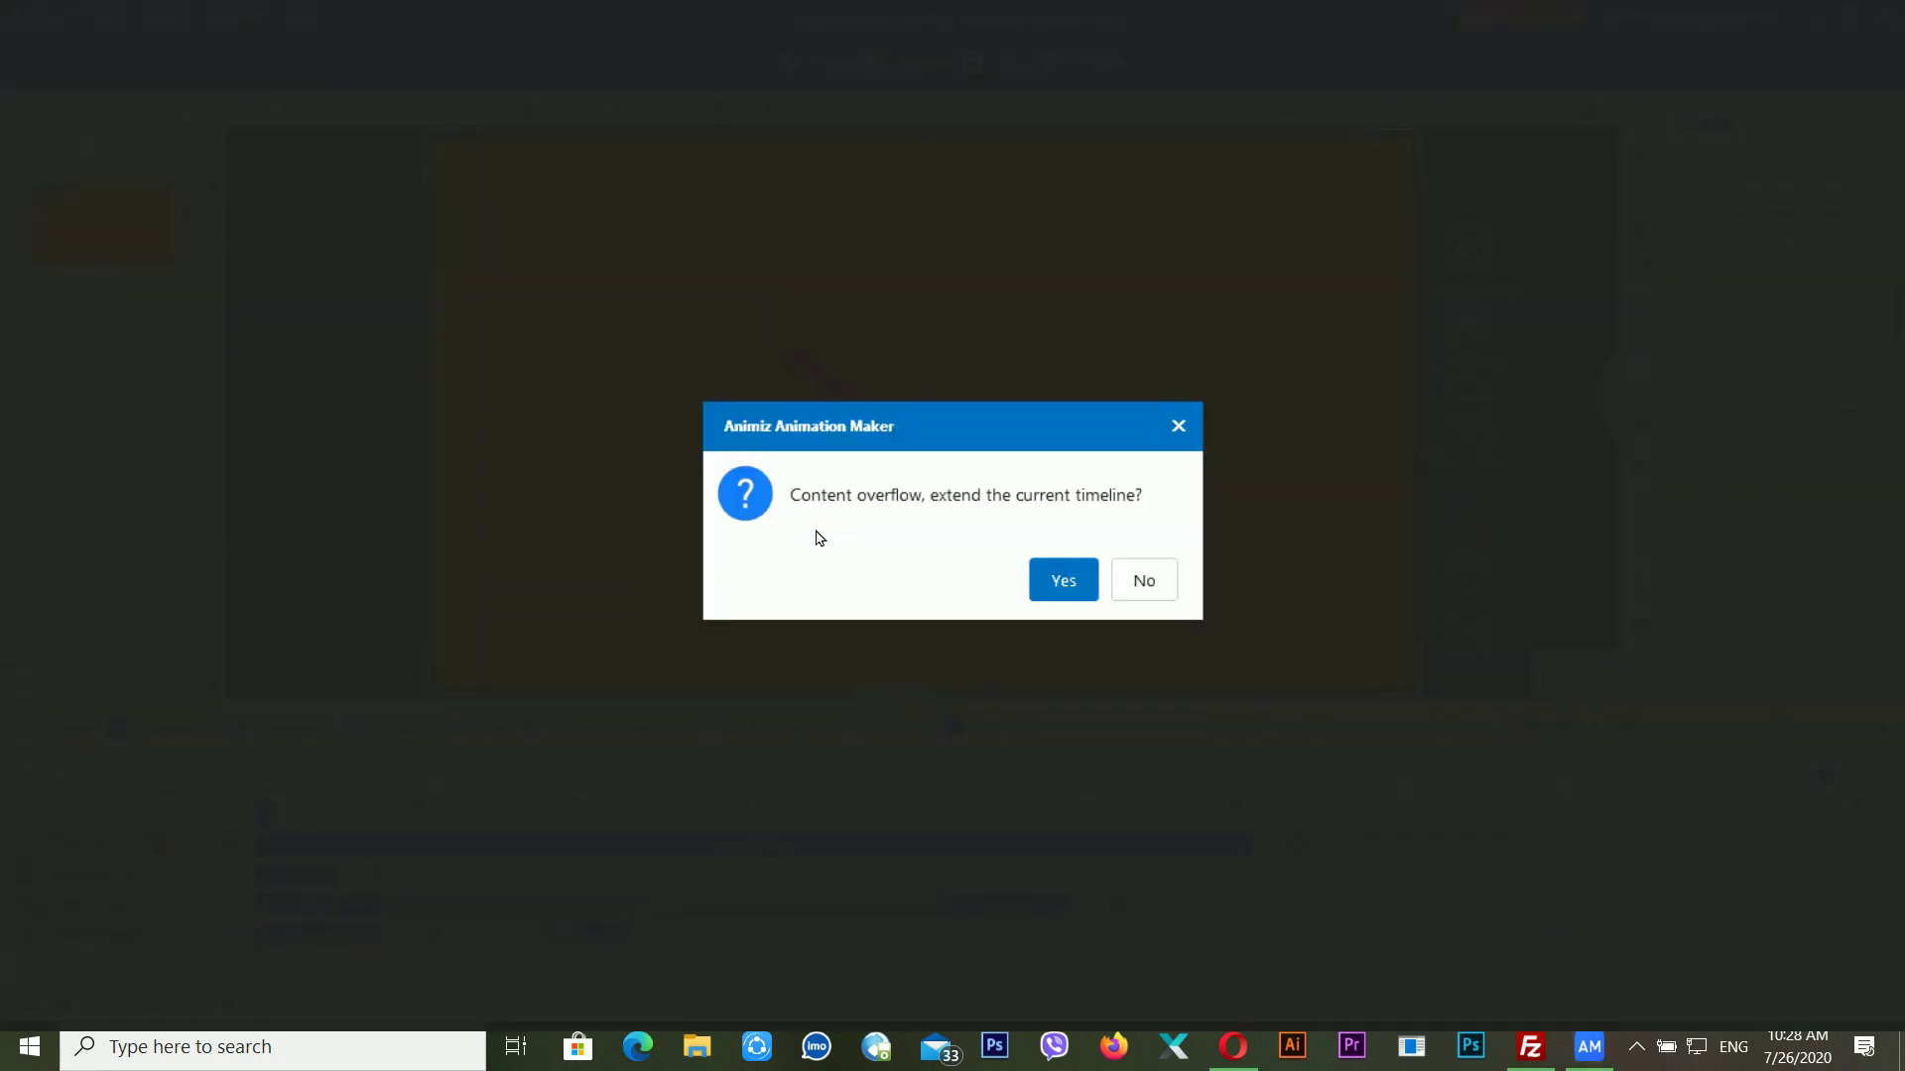
click(1051, 585)
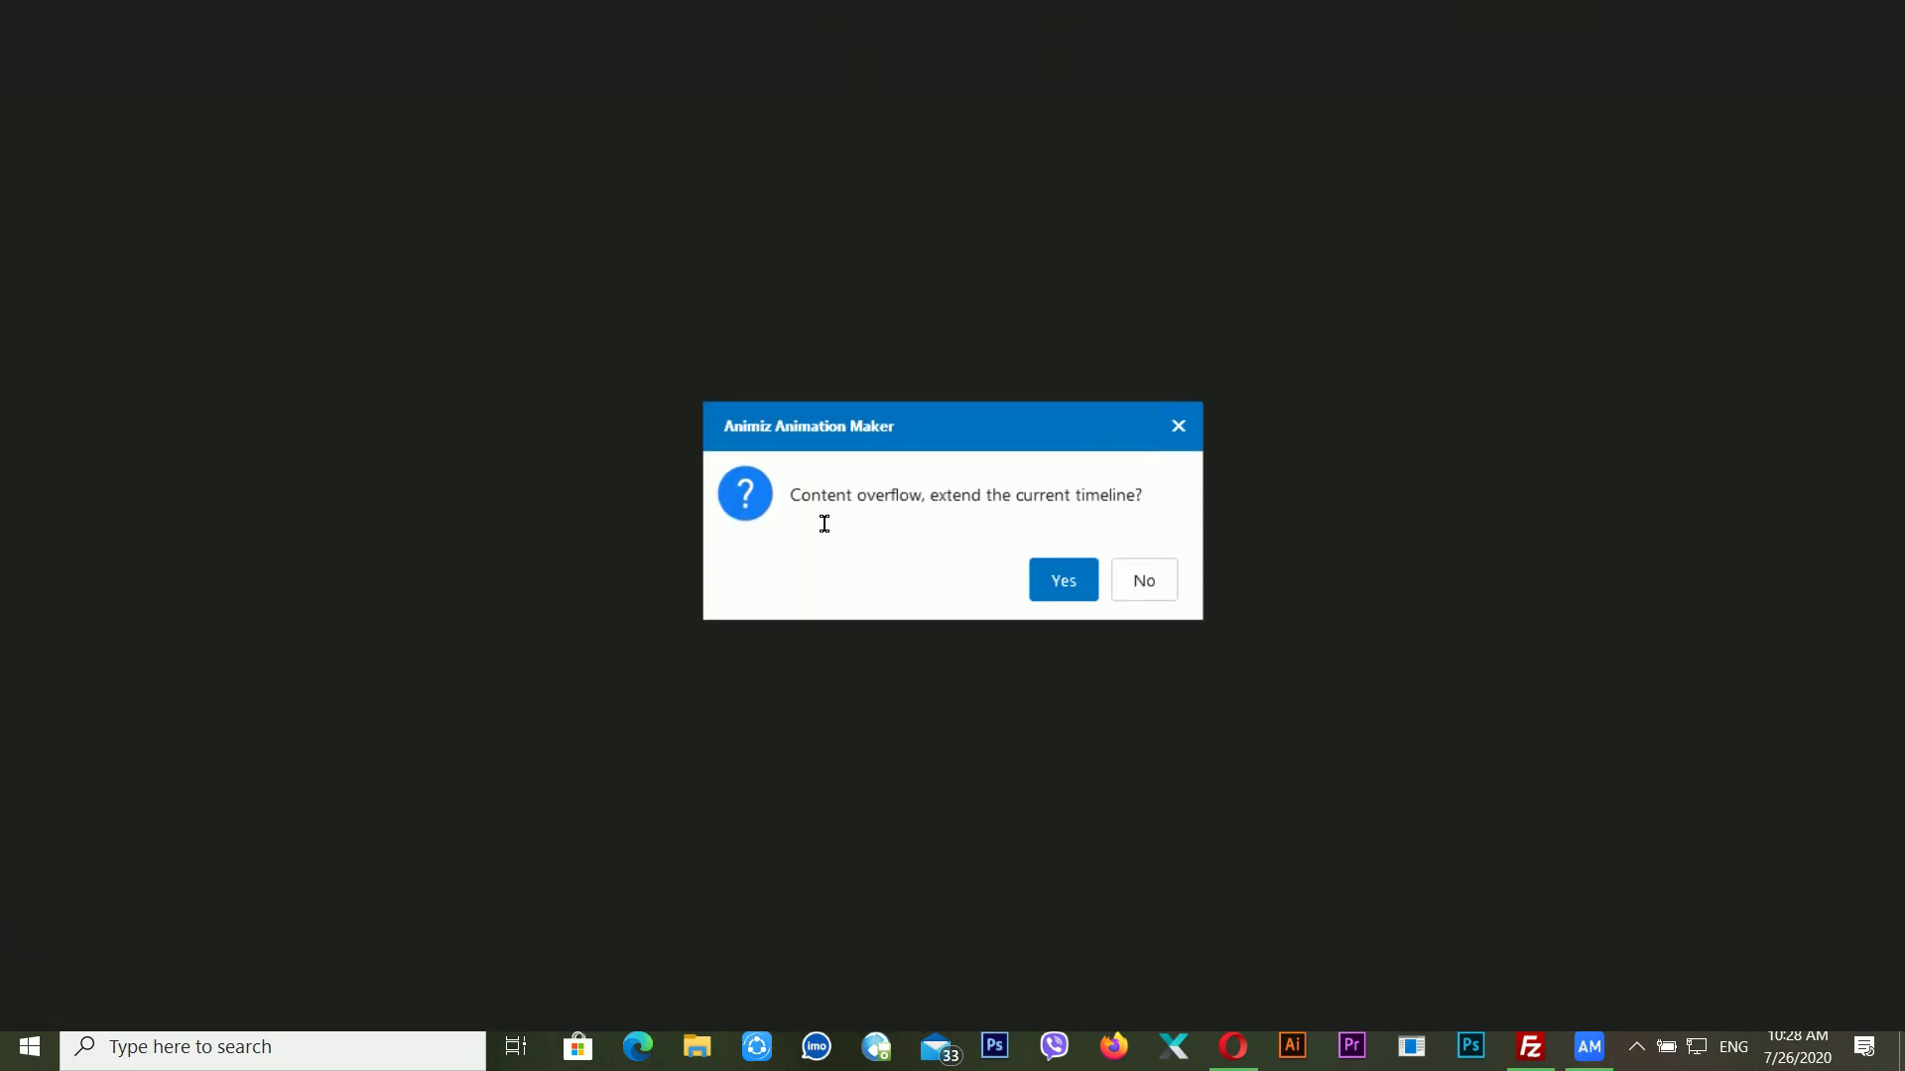
click(1068, 591)
click(1127, 588)
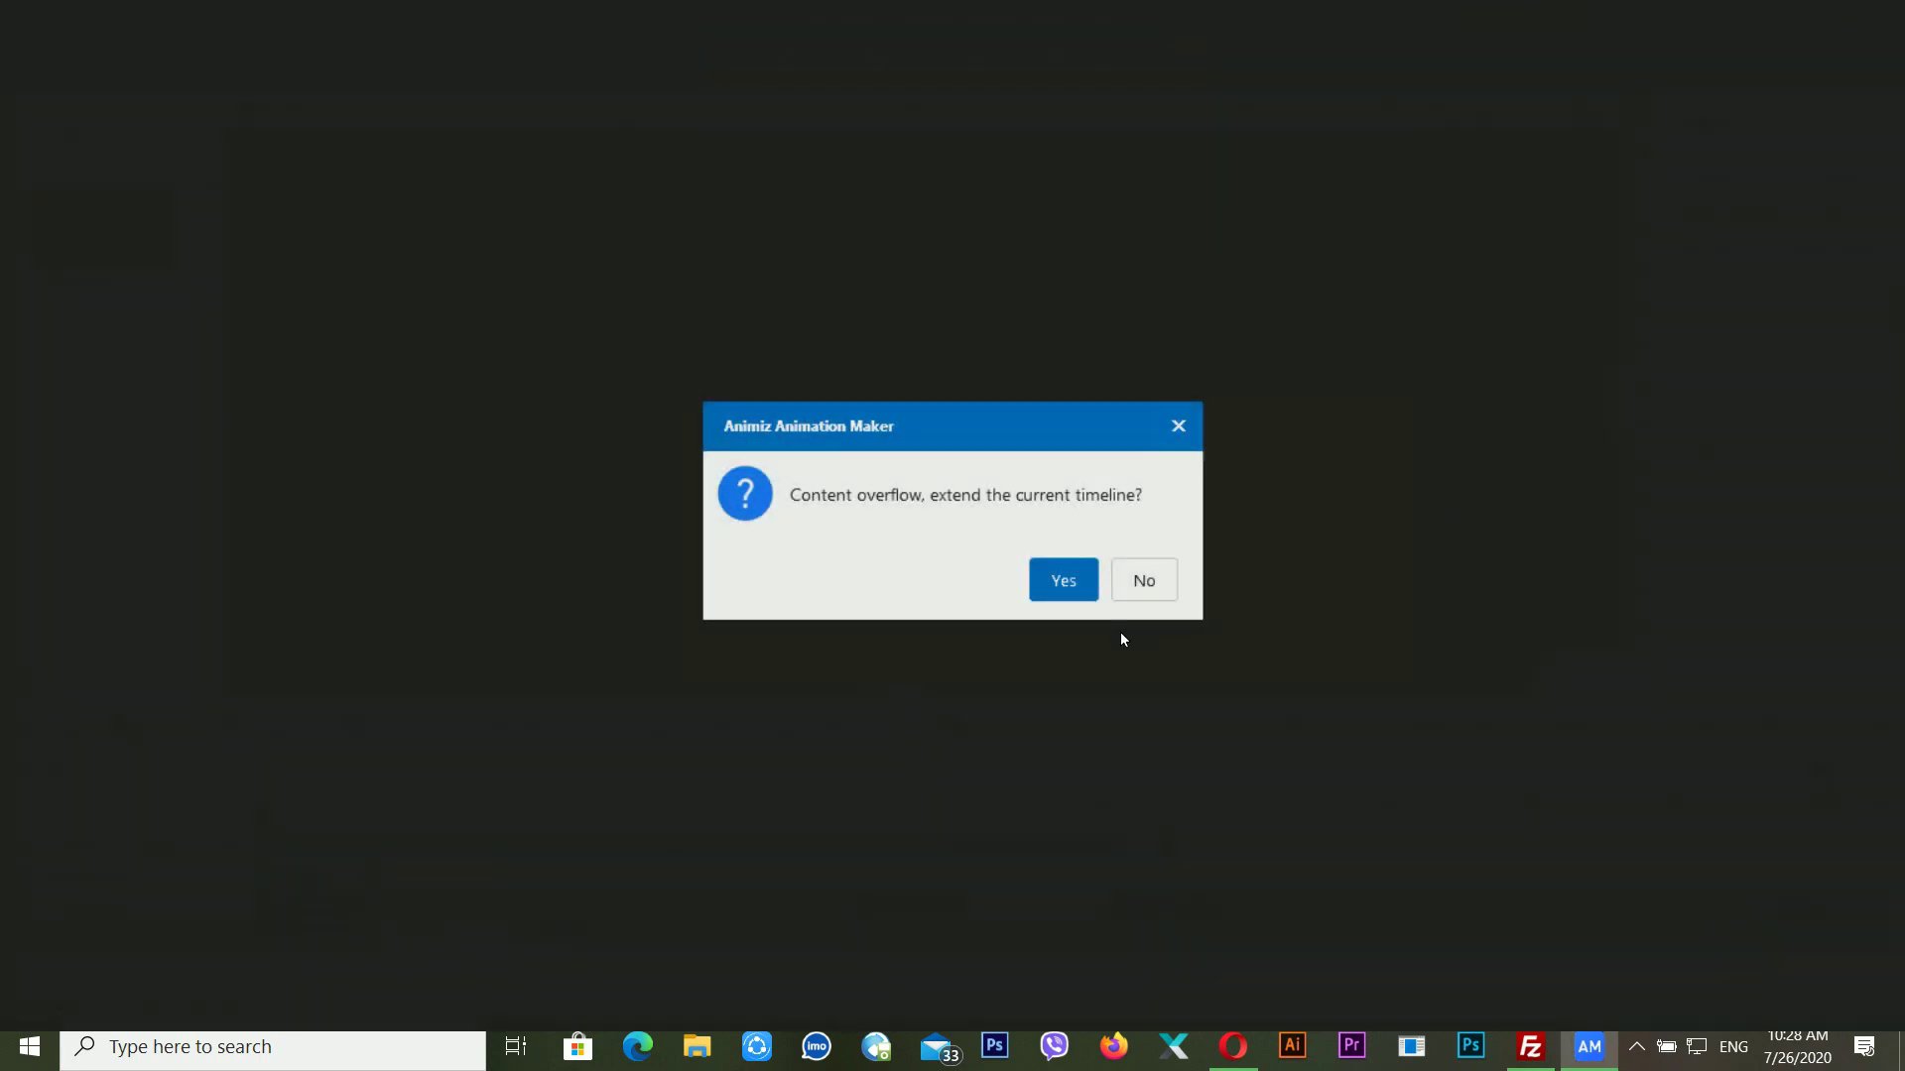
Dismiss the remaining timeline extension prompts and acknowledge the invalid file format error.
click(1129, 593)
click(1181, 434)
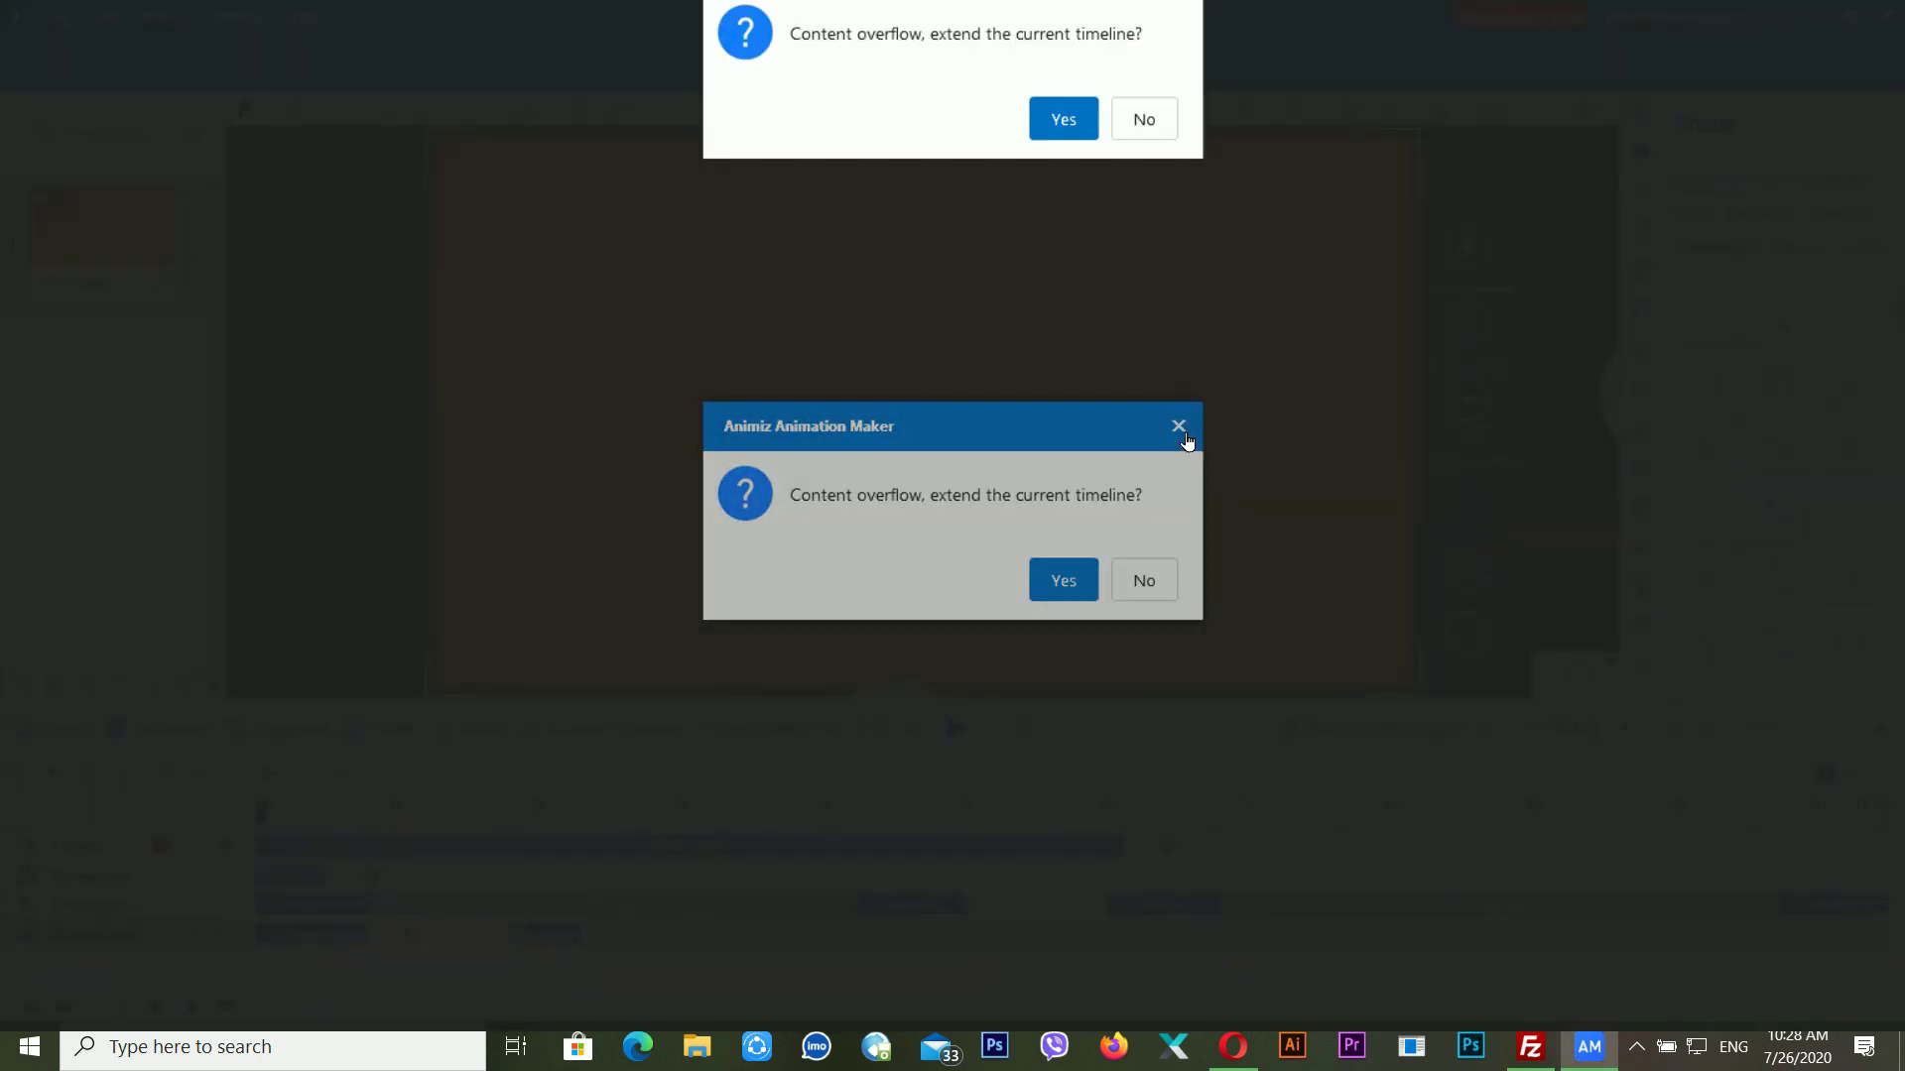
click(1182, 439)
click(1180, 435)
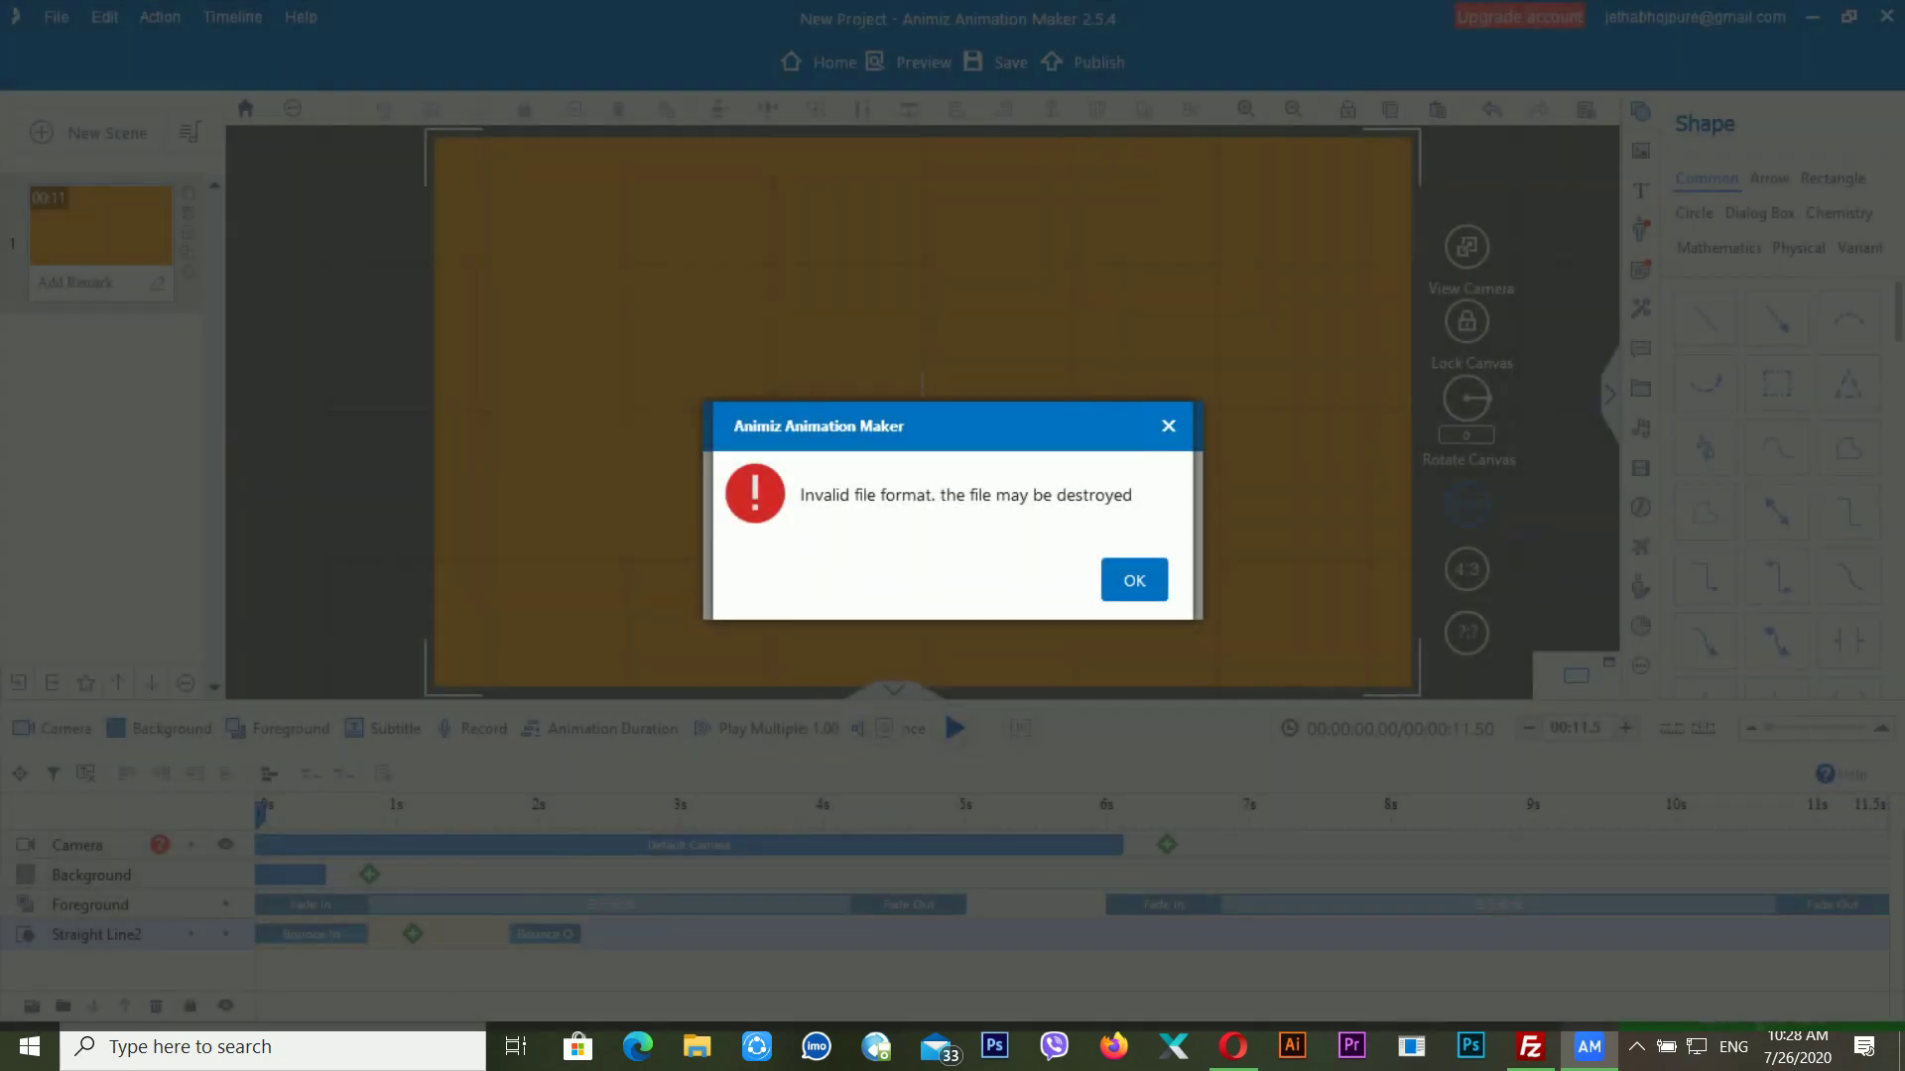
click(1134, 580)
click(1063, 585)
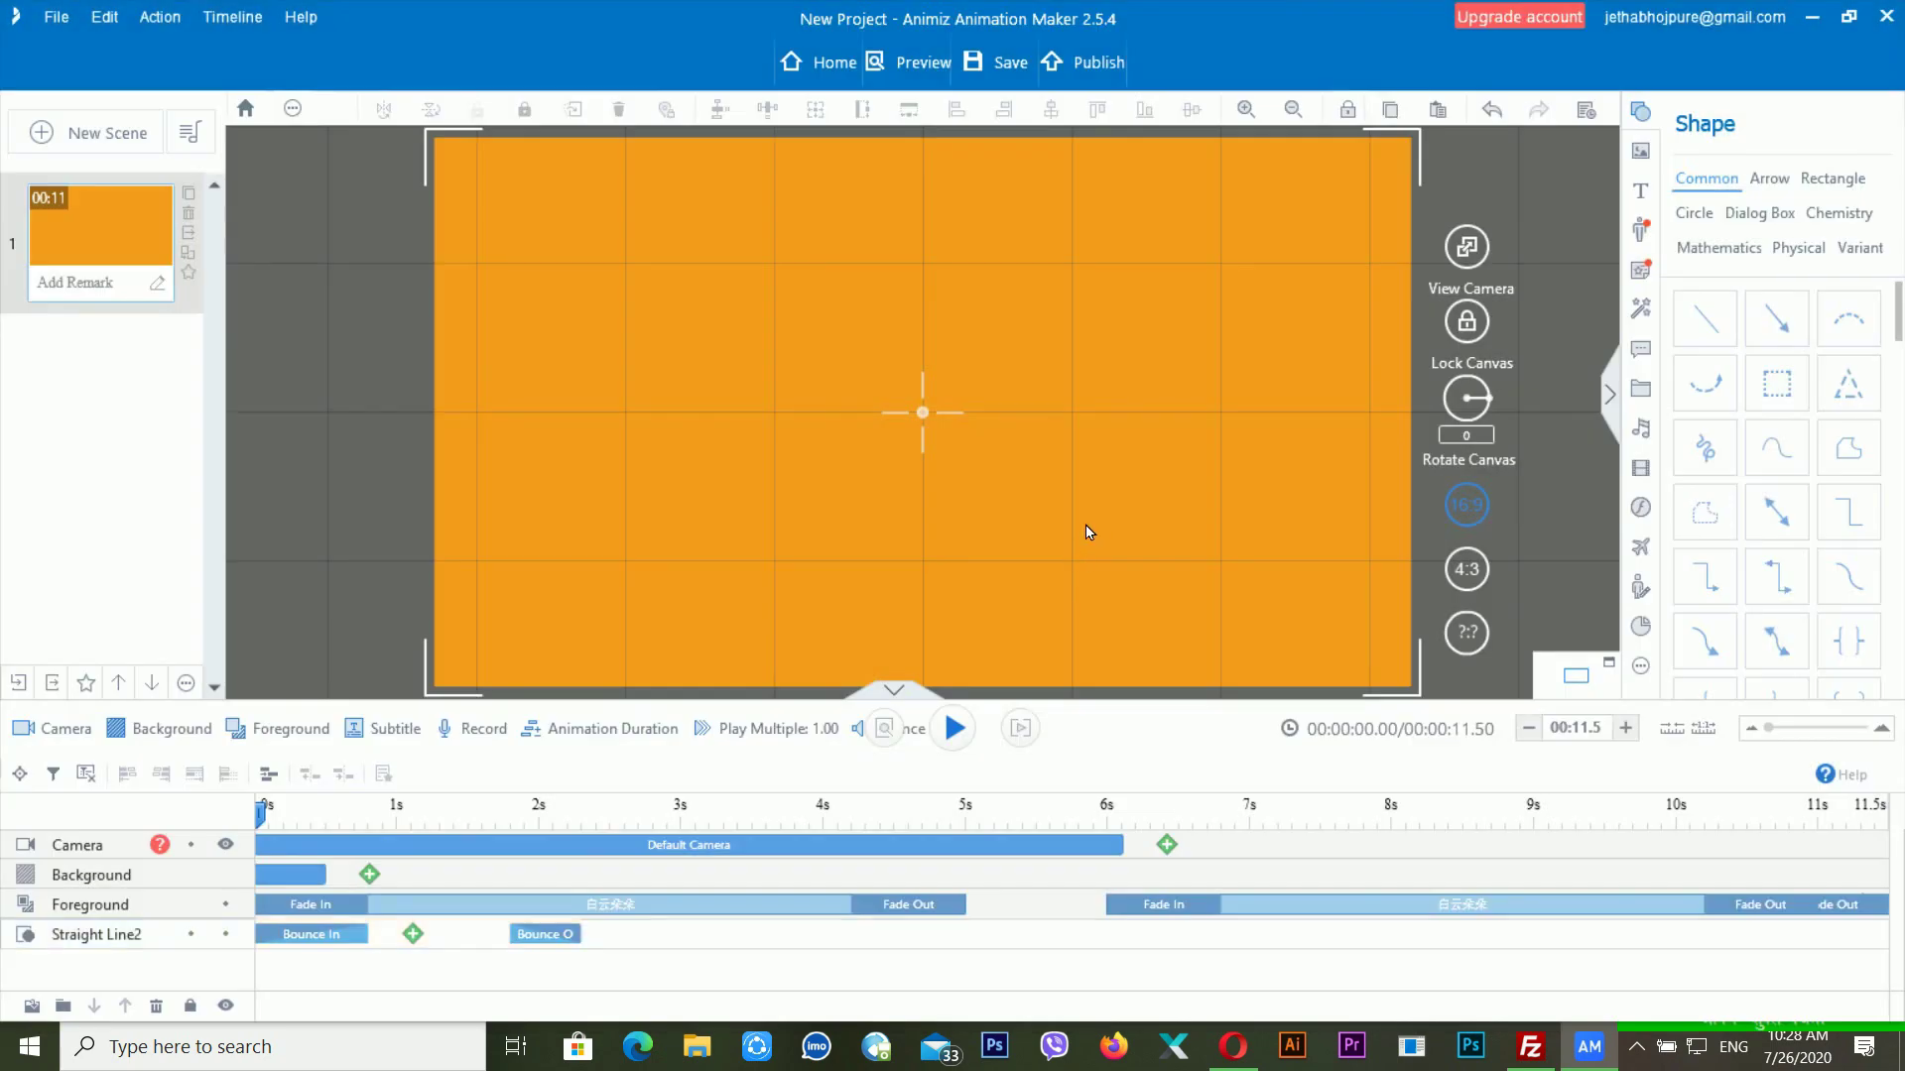
Preview the scene from about 0.6 s and shift the overlapping second 白云朵朵 foreground clip to the end of the timeline.
click(334, 846)
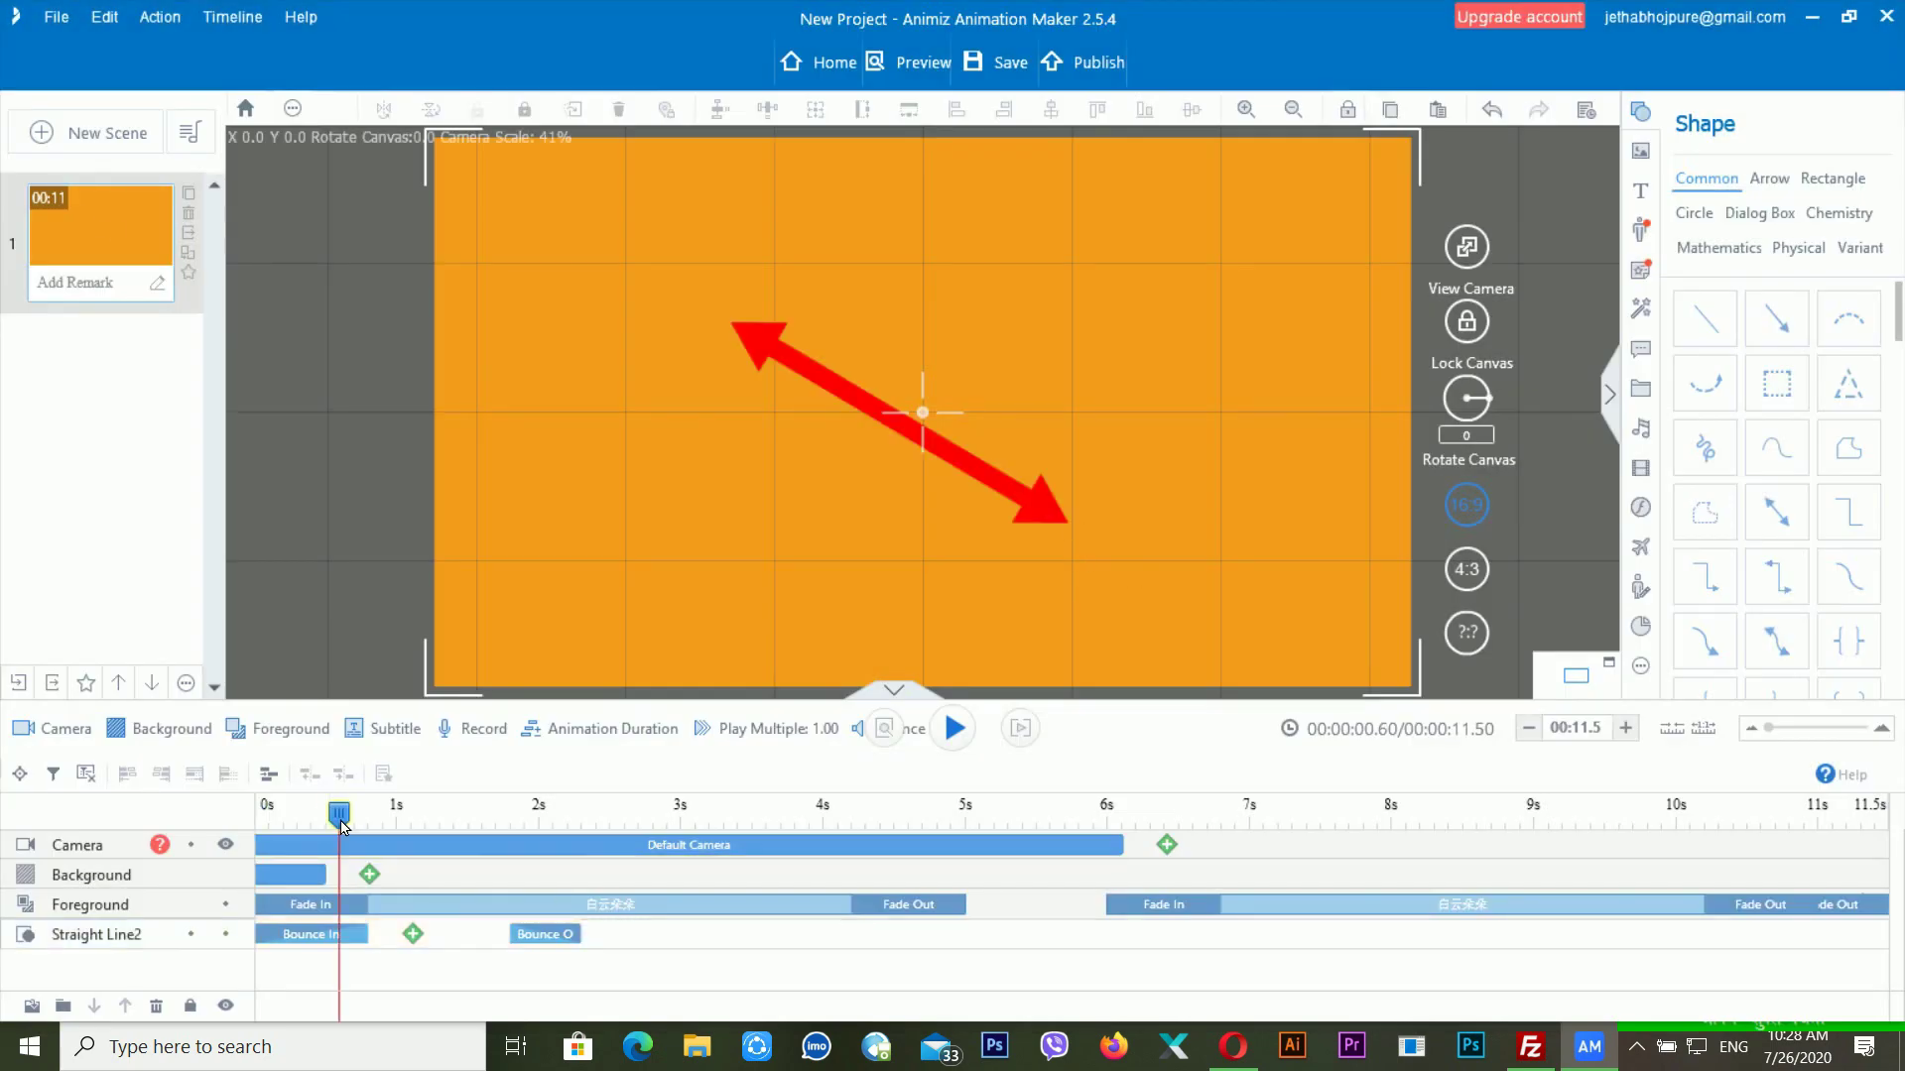
key(space)
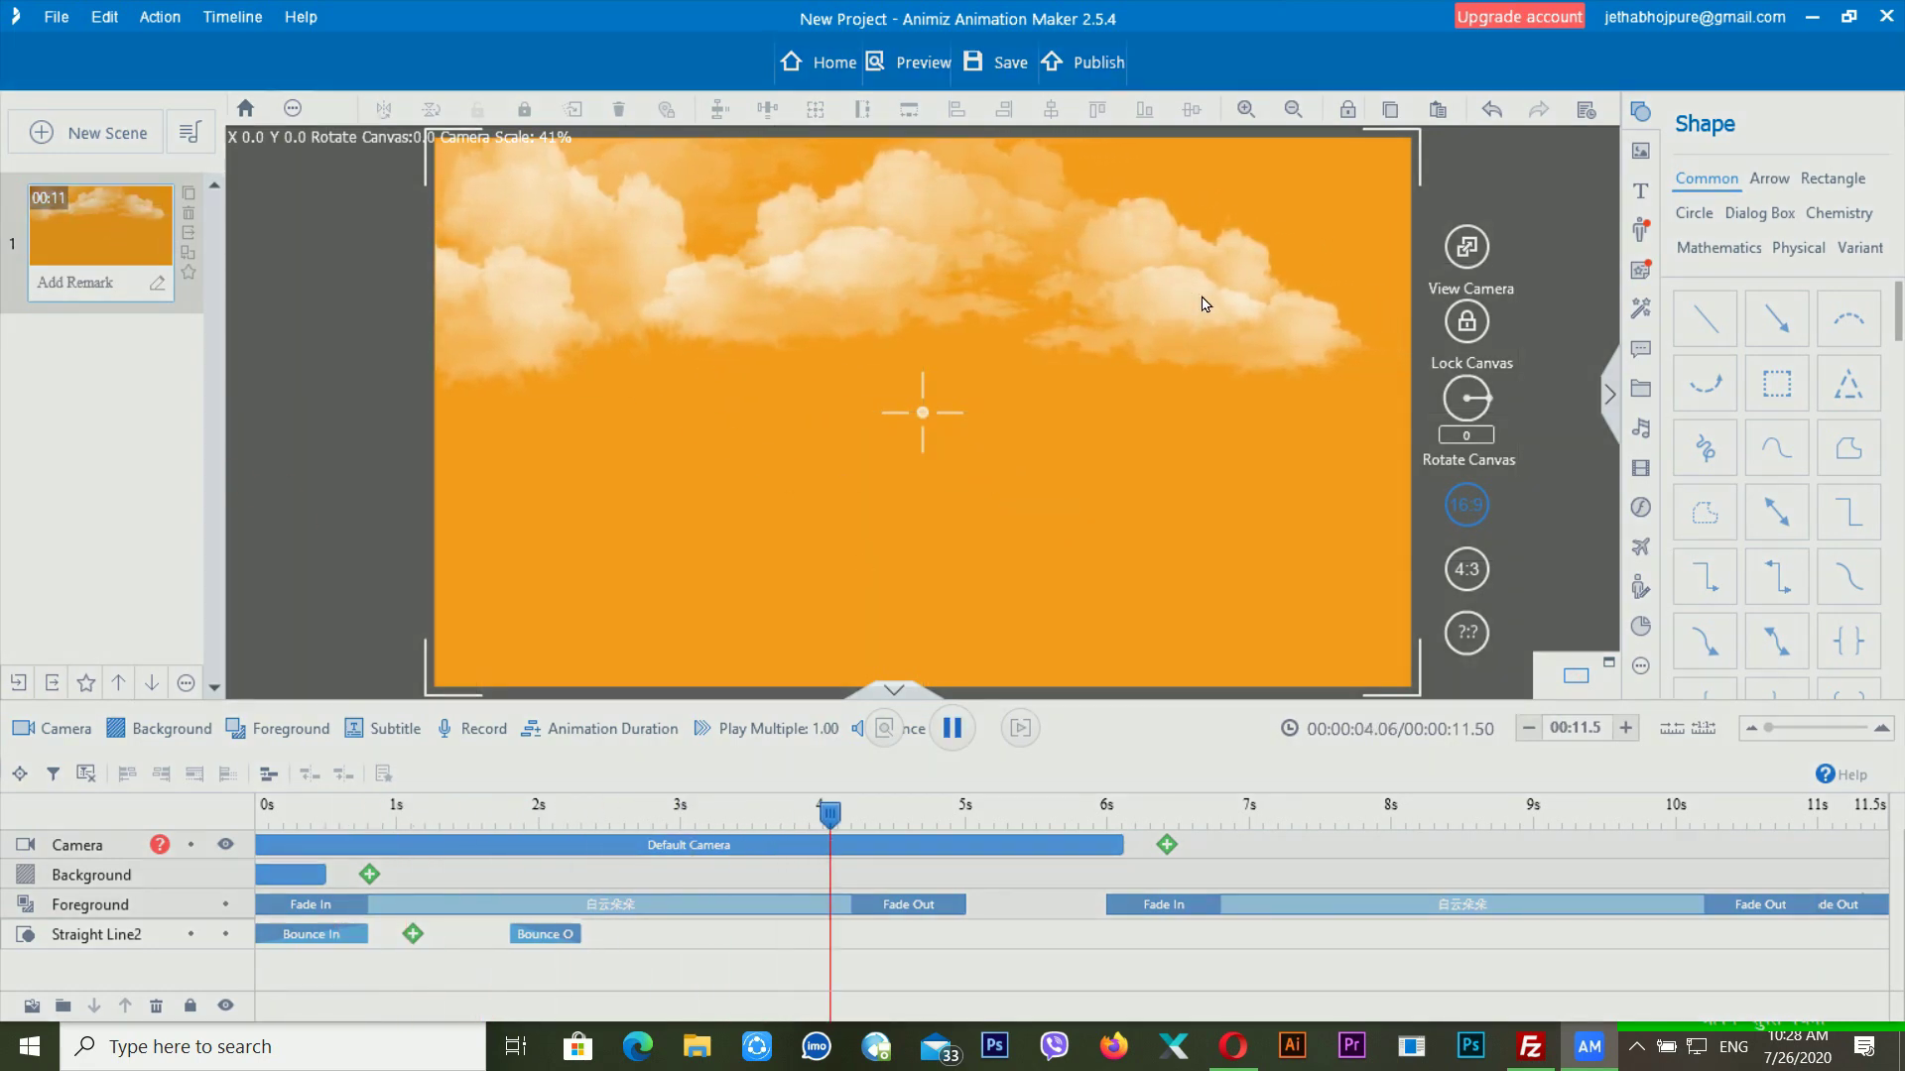
key(space)
drag(1265, 906, 1350, 910)
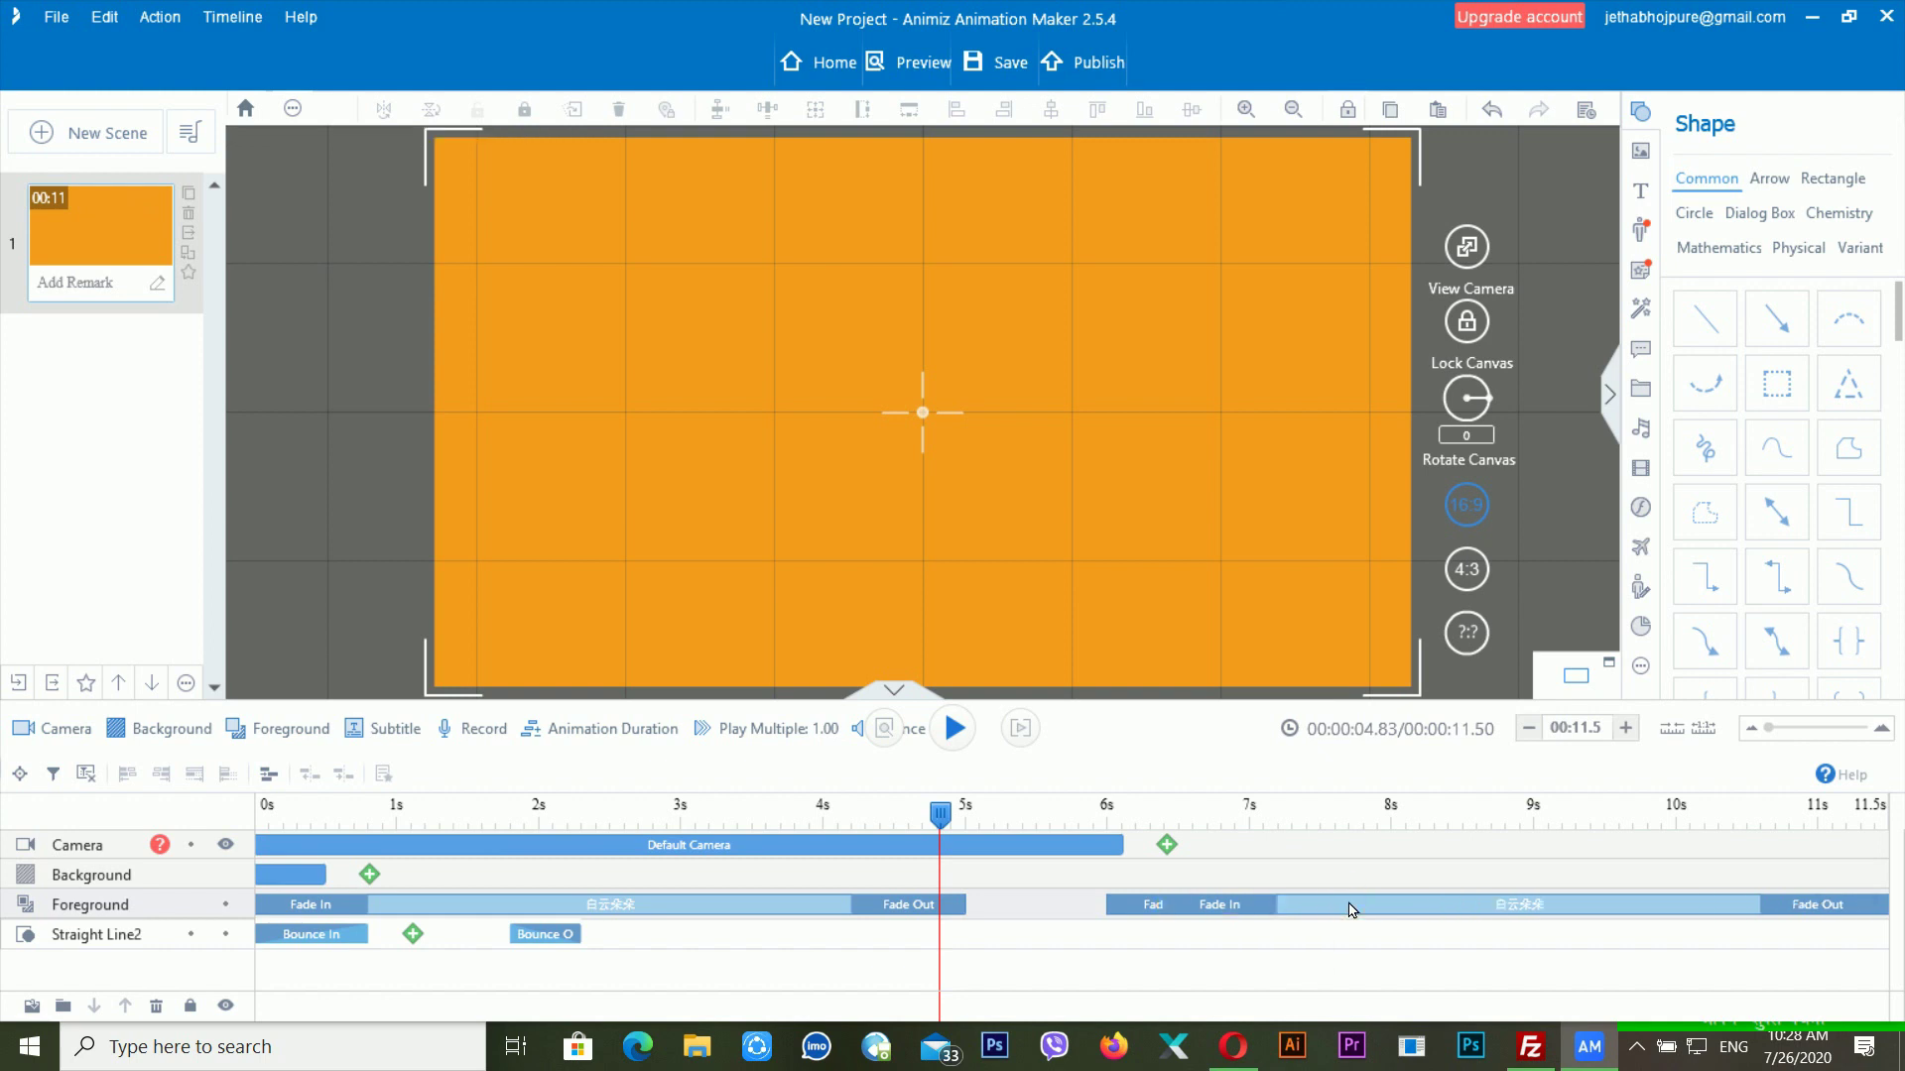
Add a subtitle track and insert a subtitle reading "this is subtitle" at about 1 s.
click(394, 807)
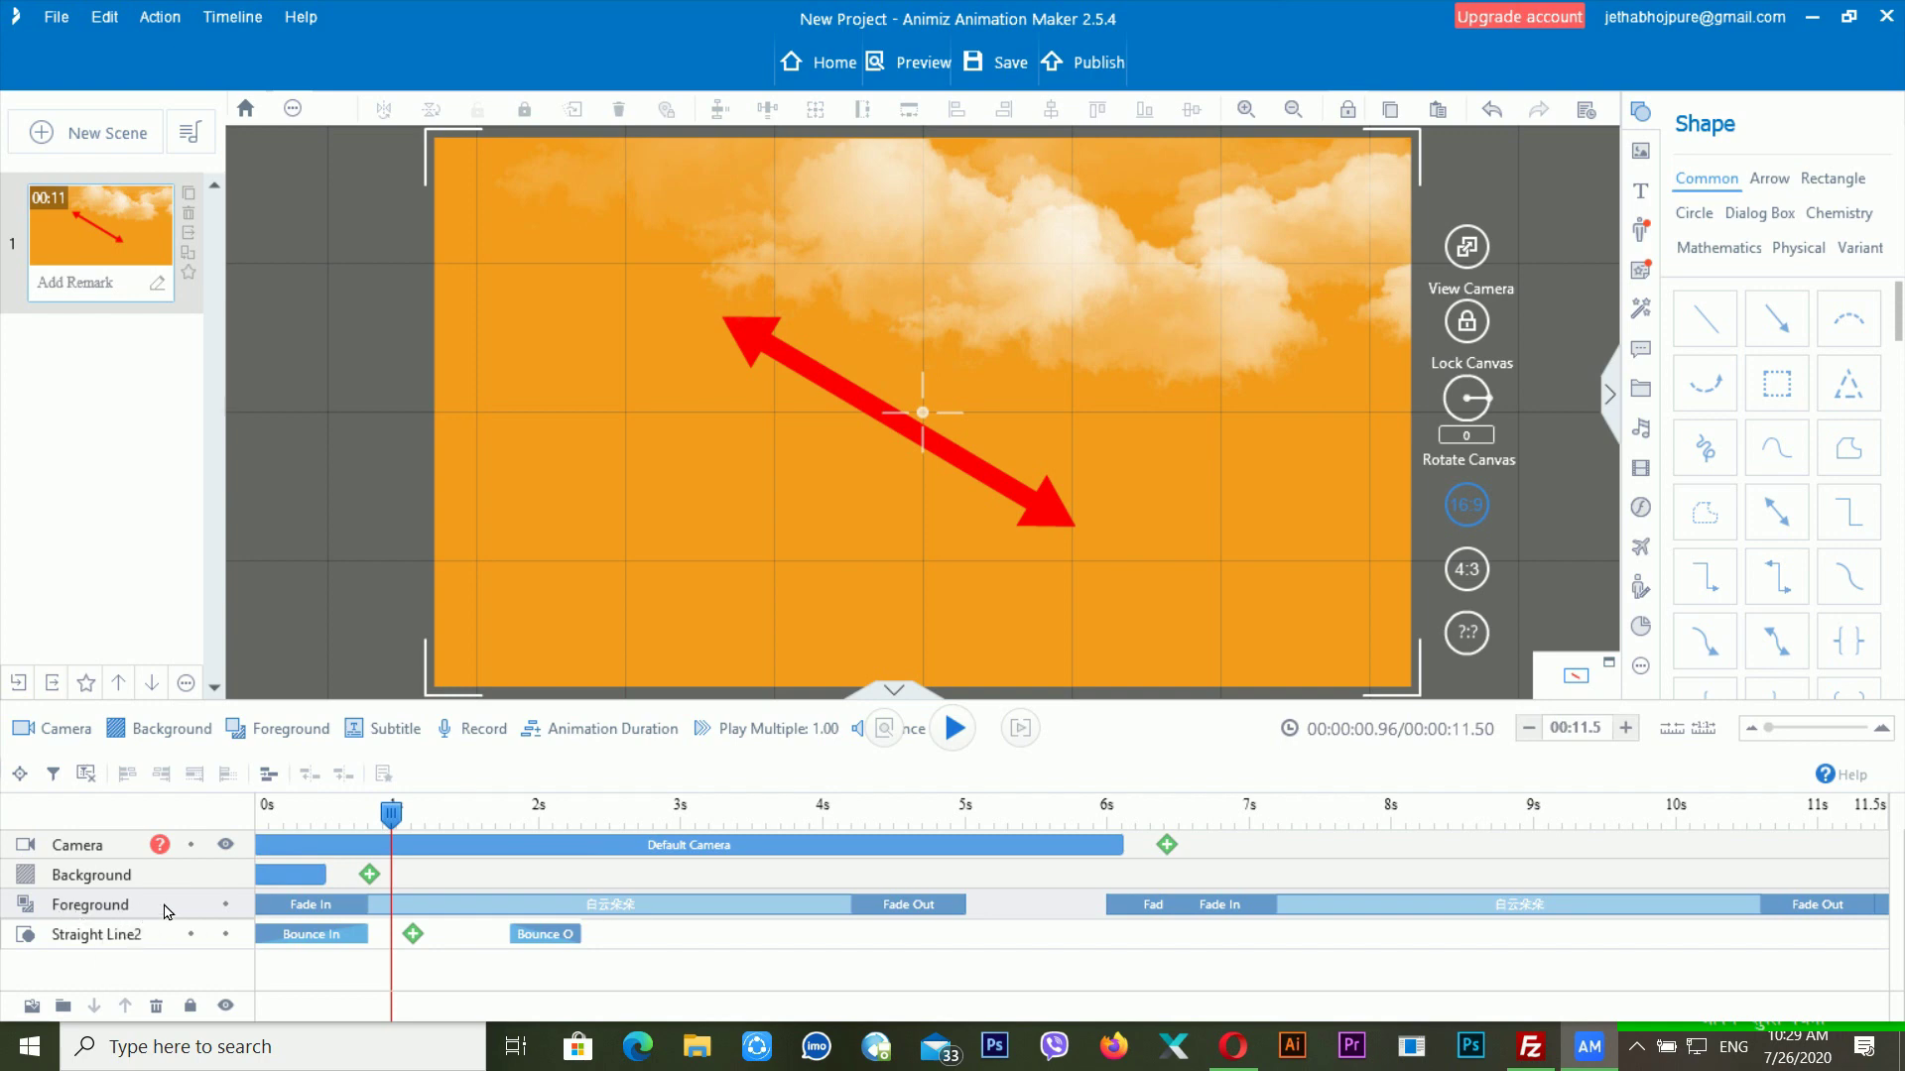
click(428, 735)
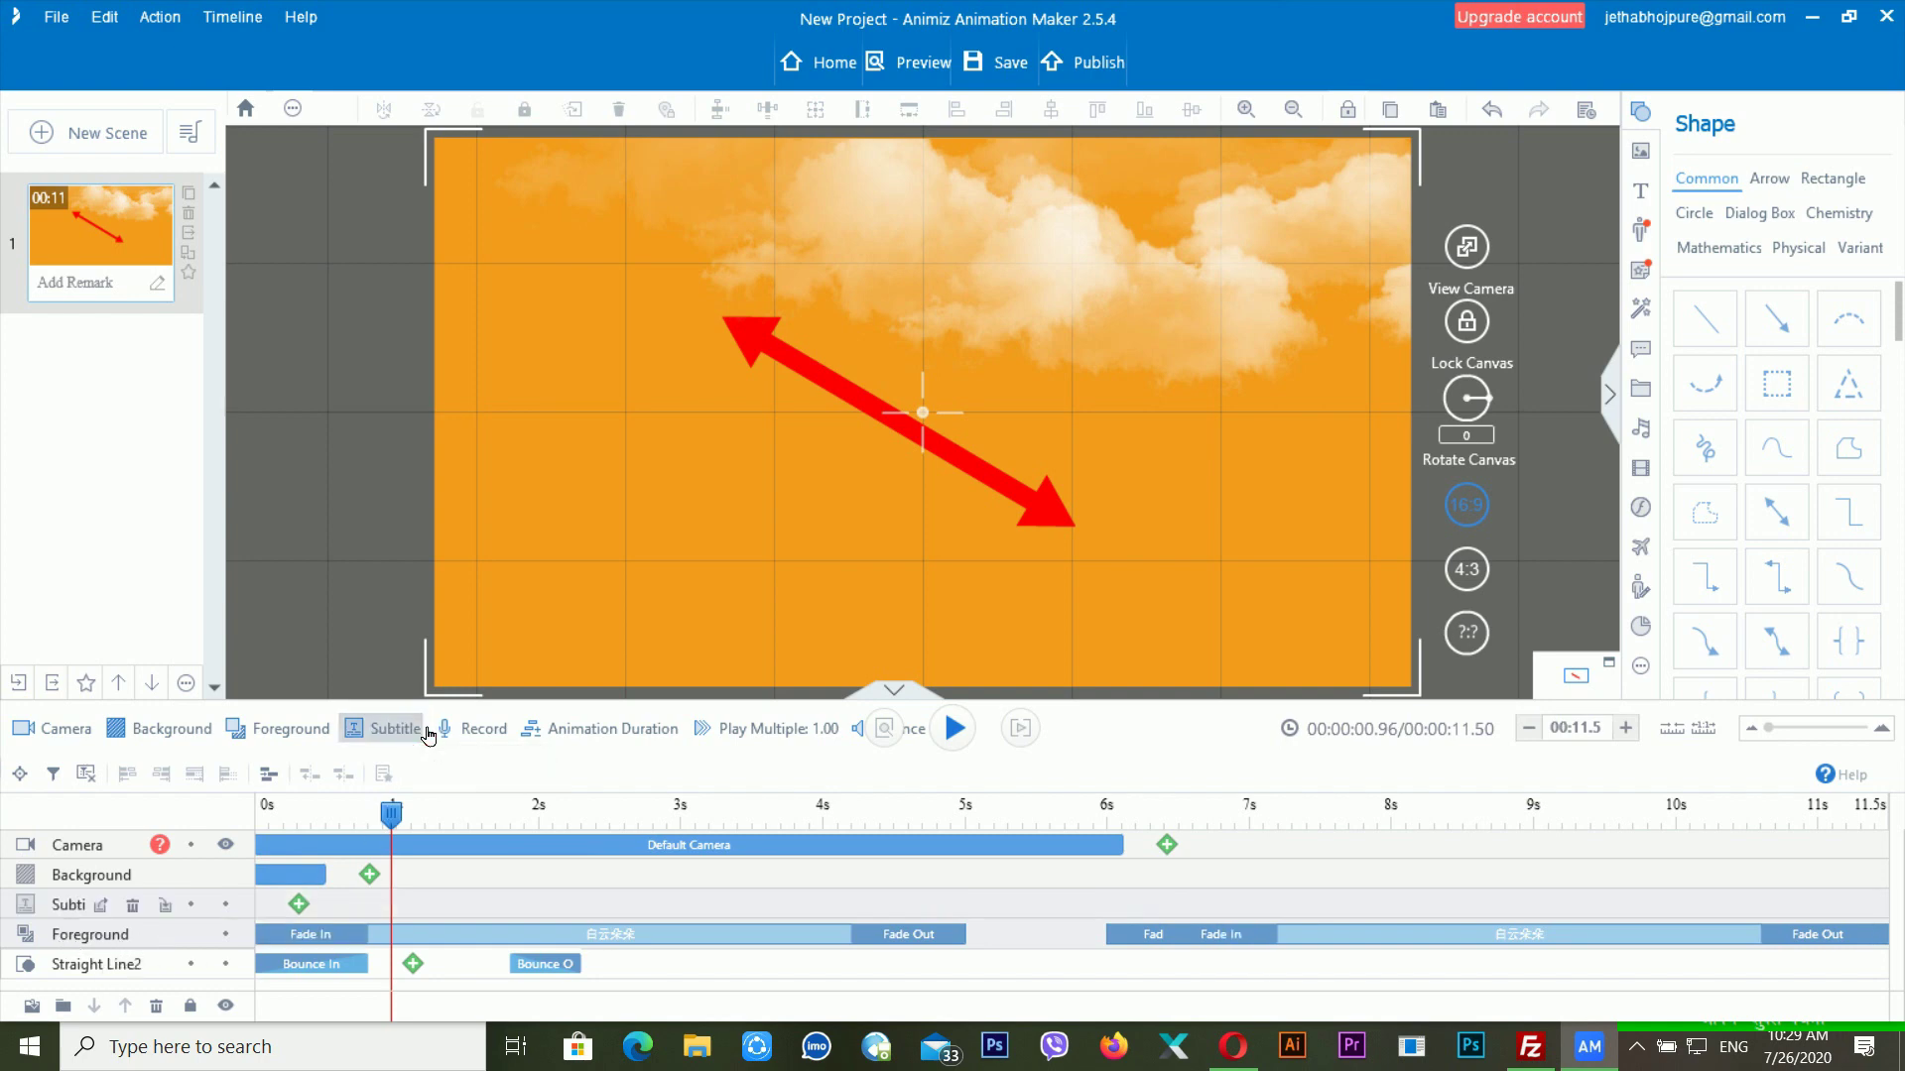
double_click(306, 905)
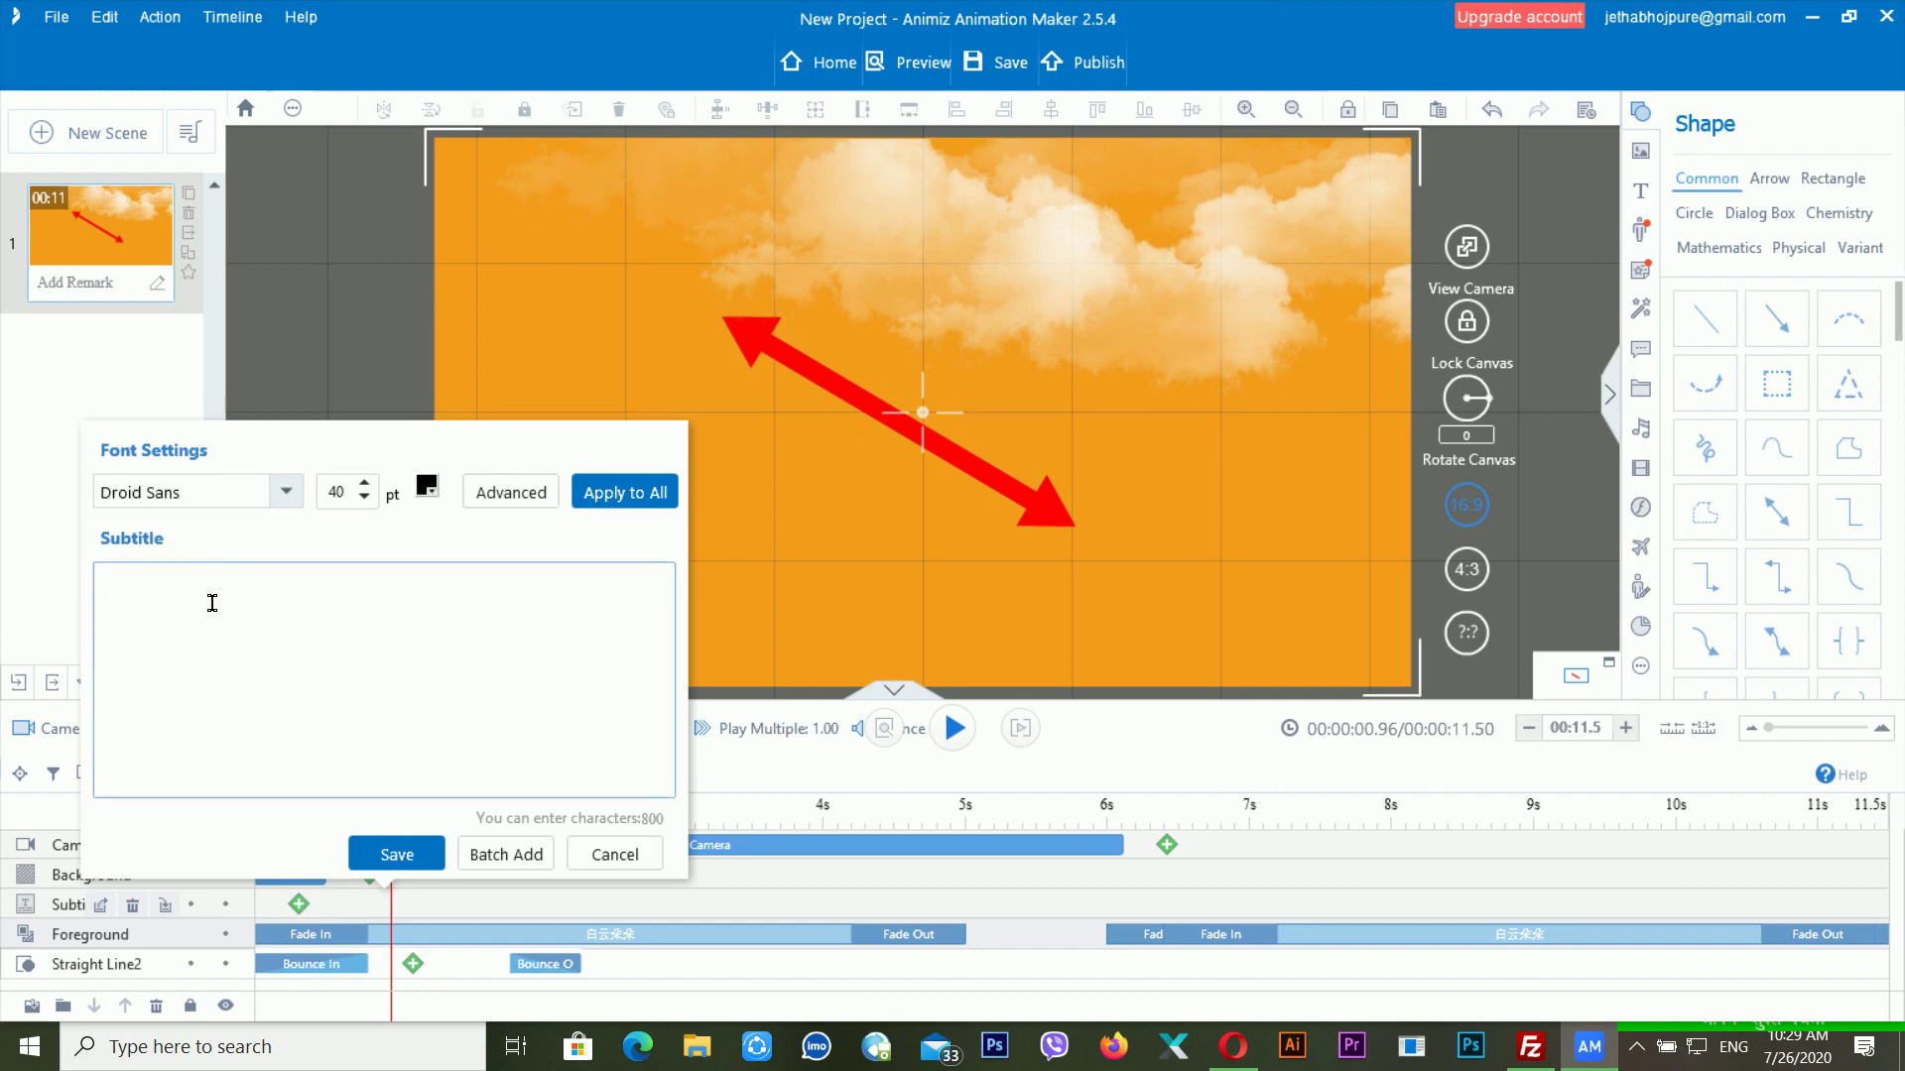
text(this is s)
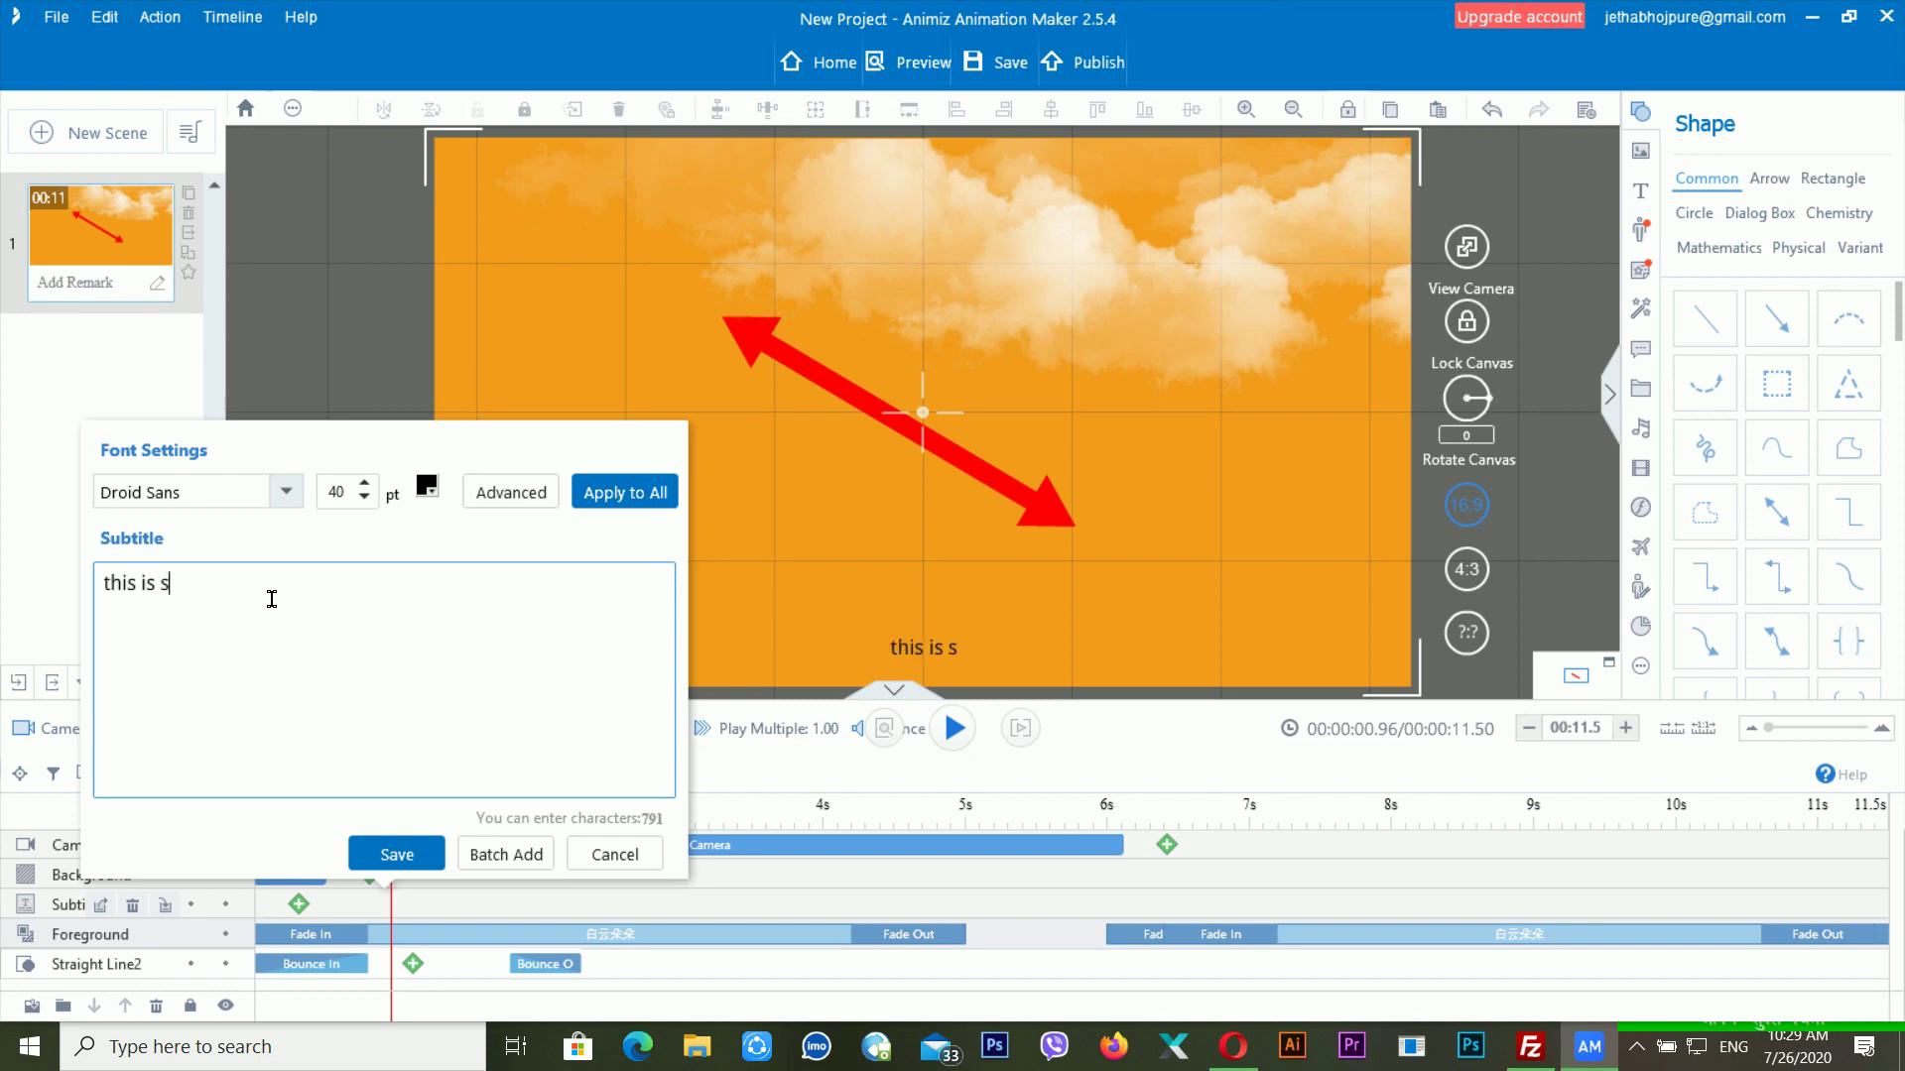
text(ubtitle)
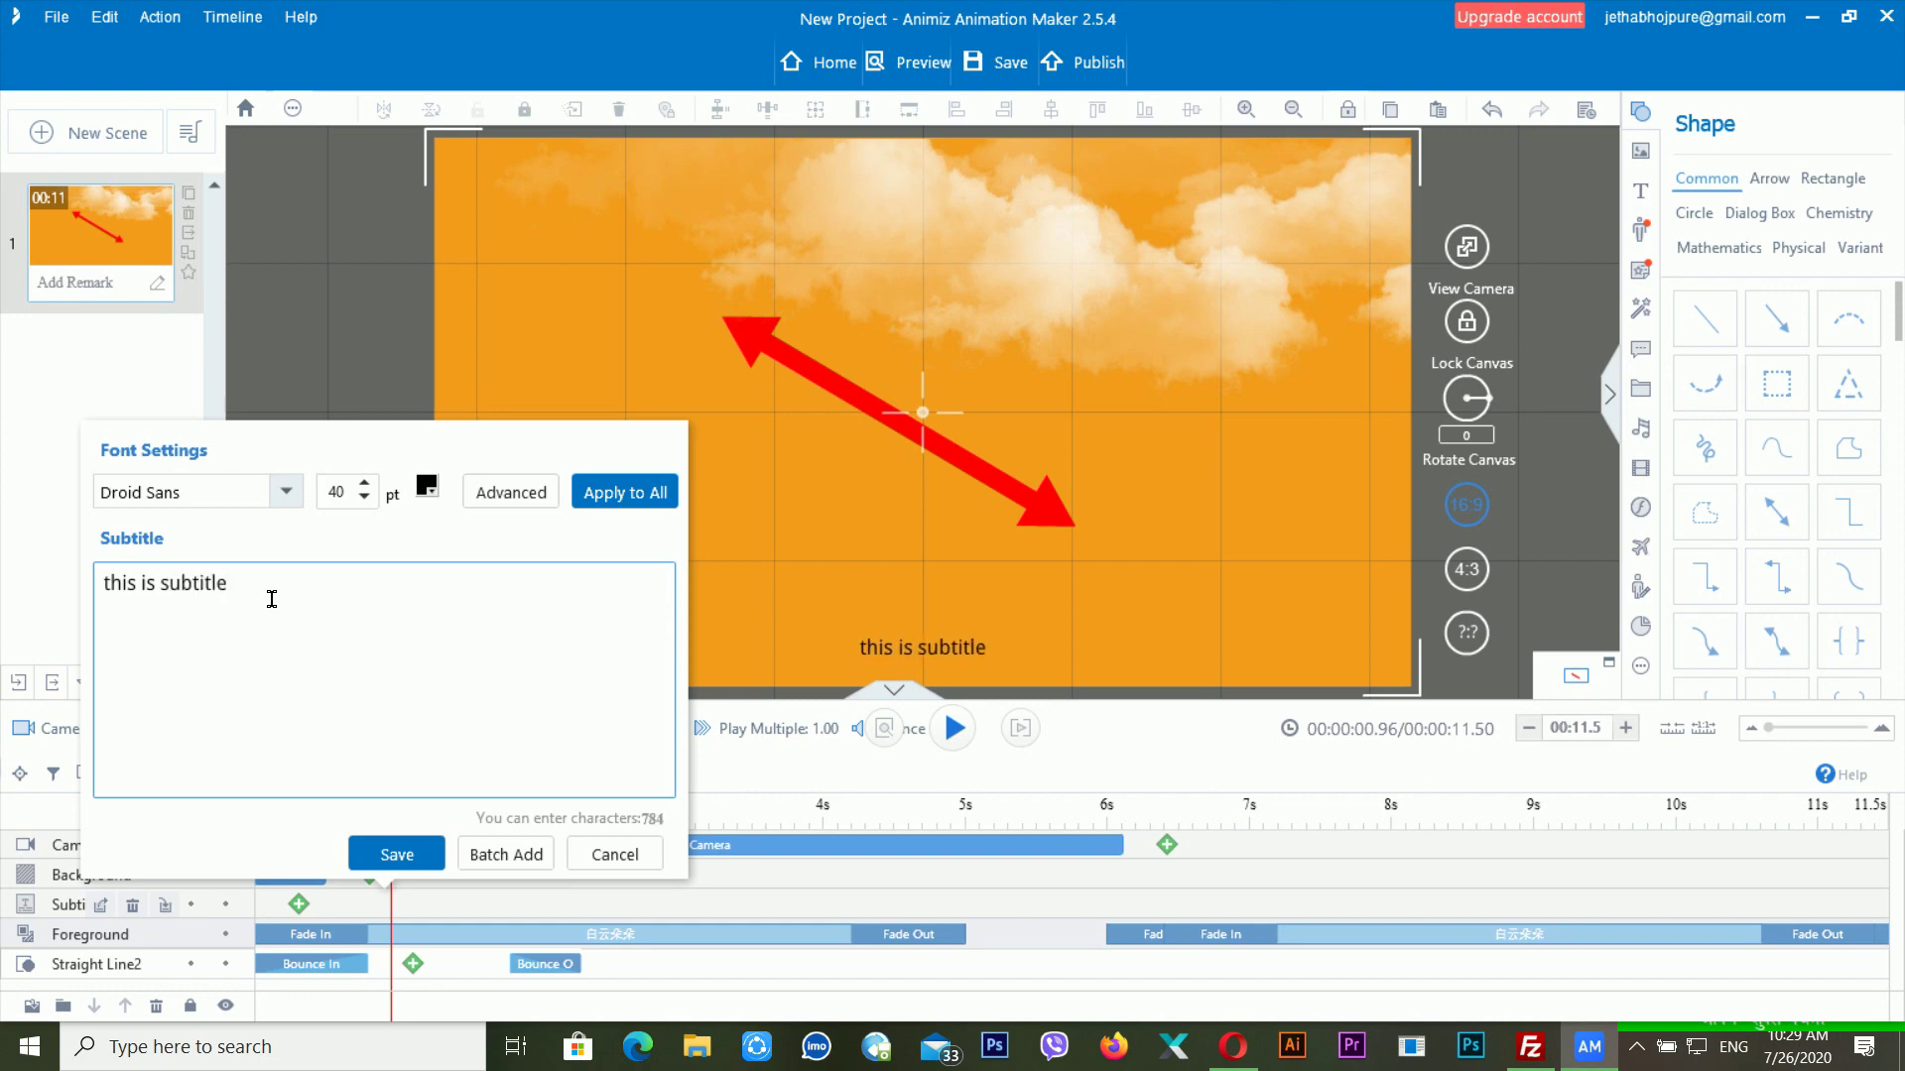
click(397, 854)
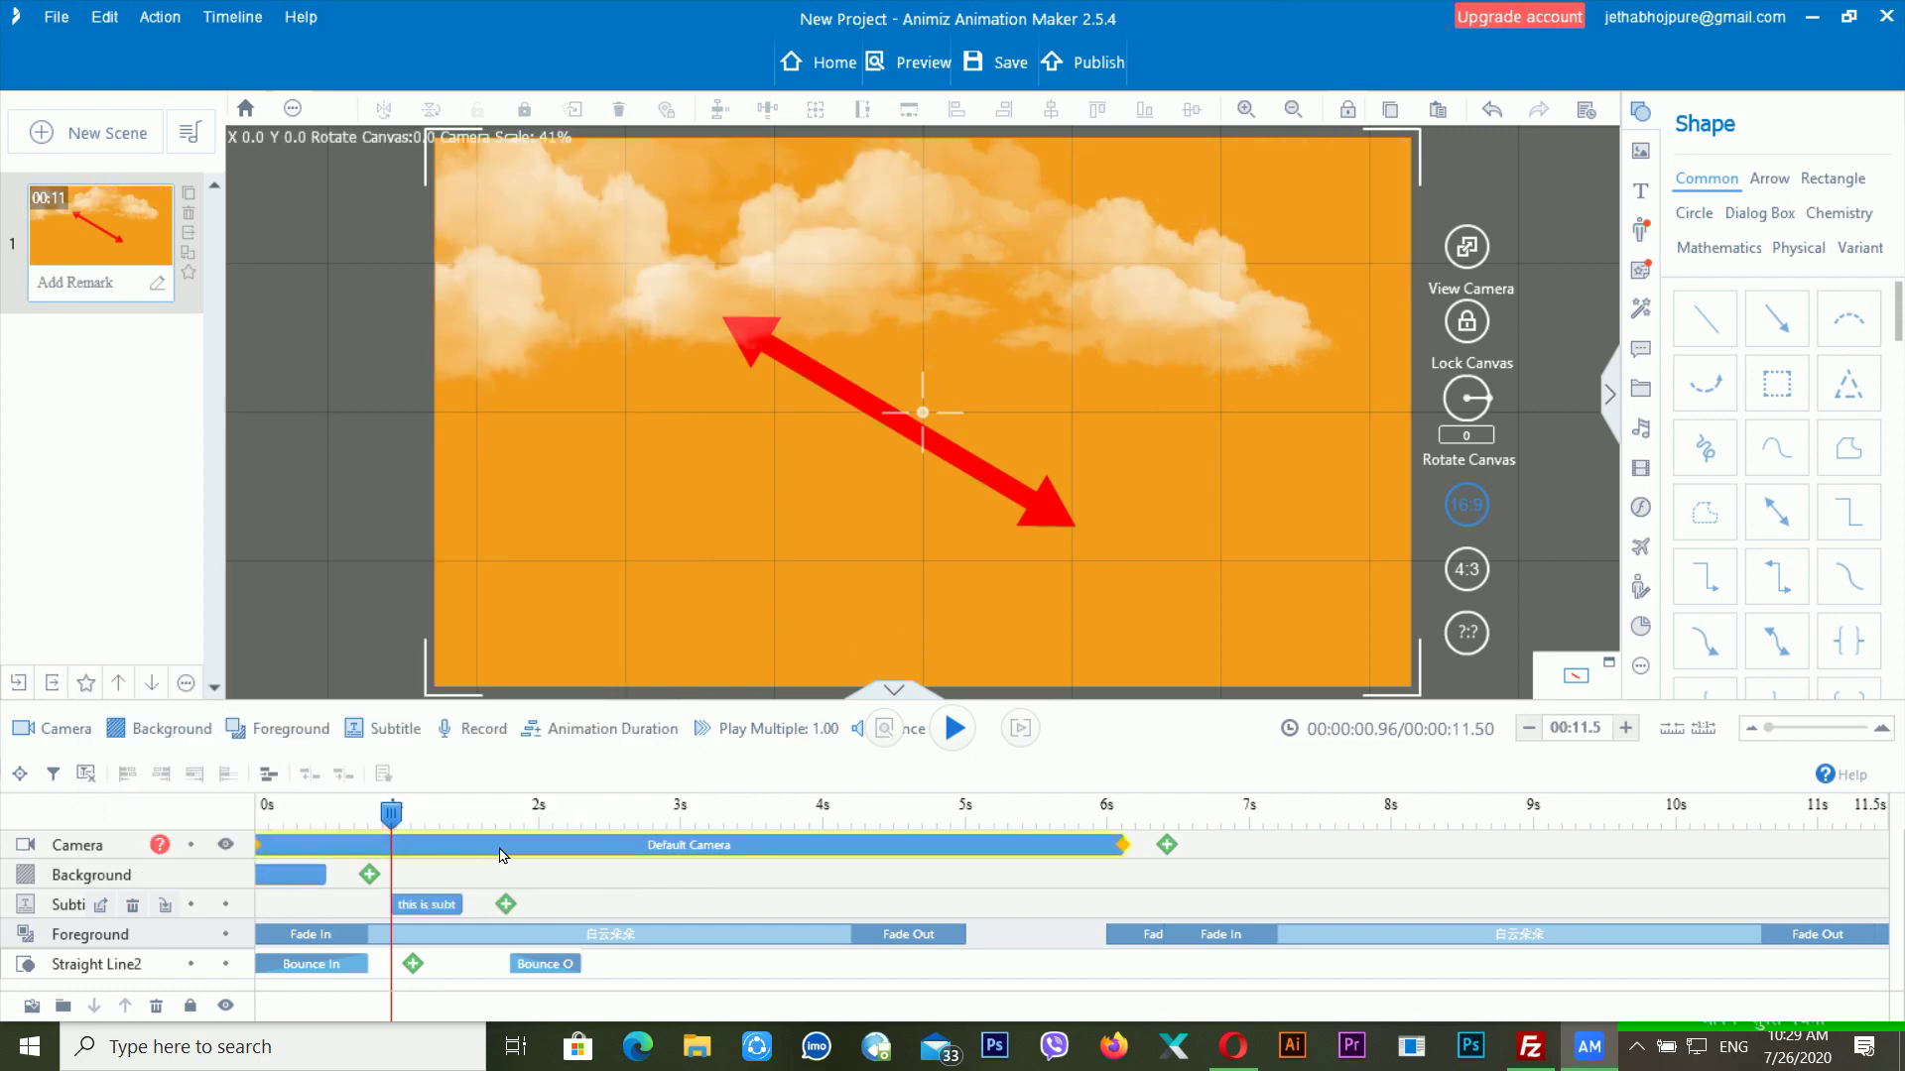
Play the subtitle briefly and stretch its clip to span from 0 s to about 4.8 s.
key(space)
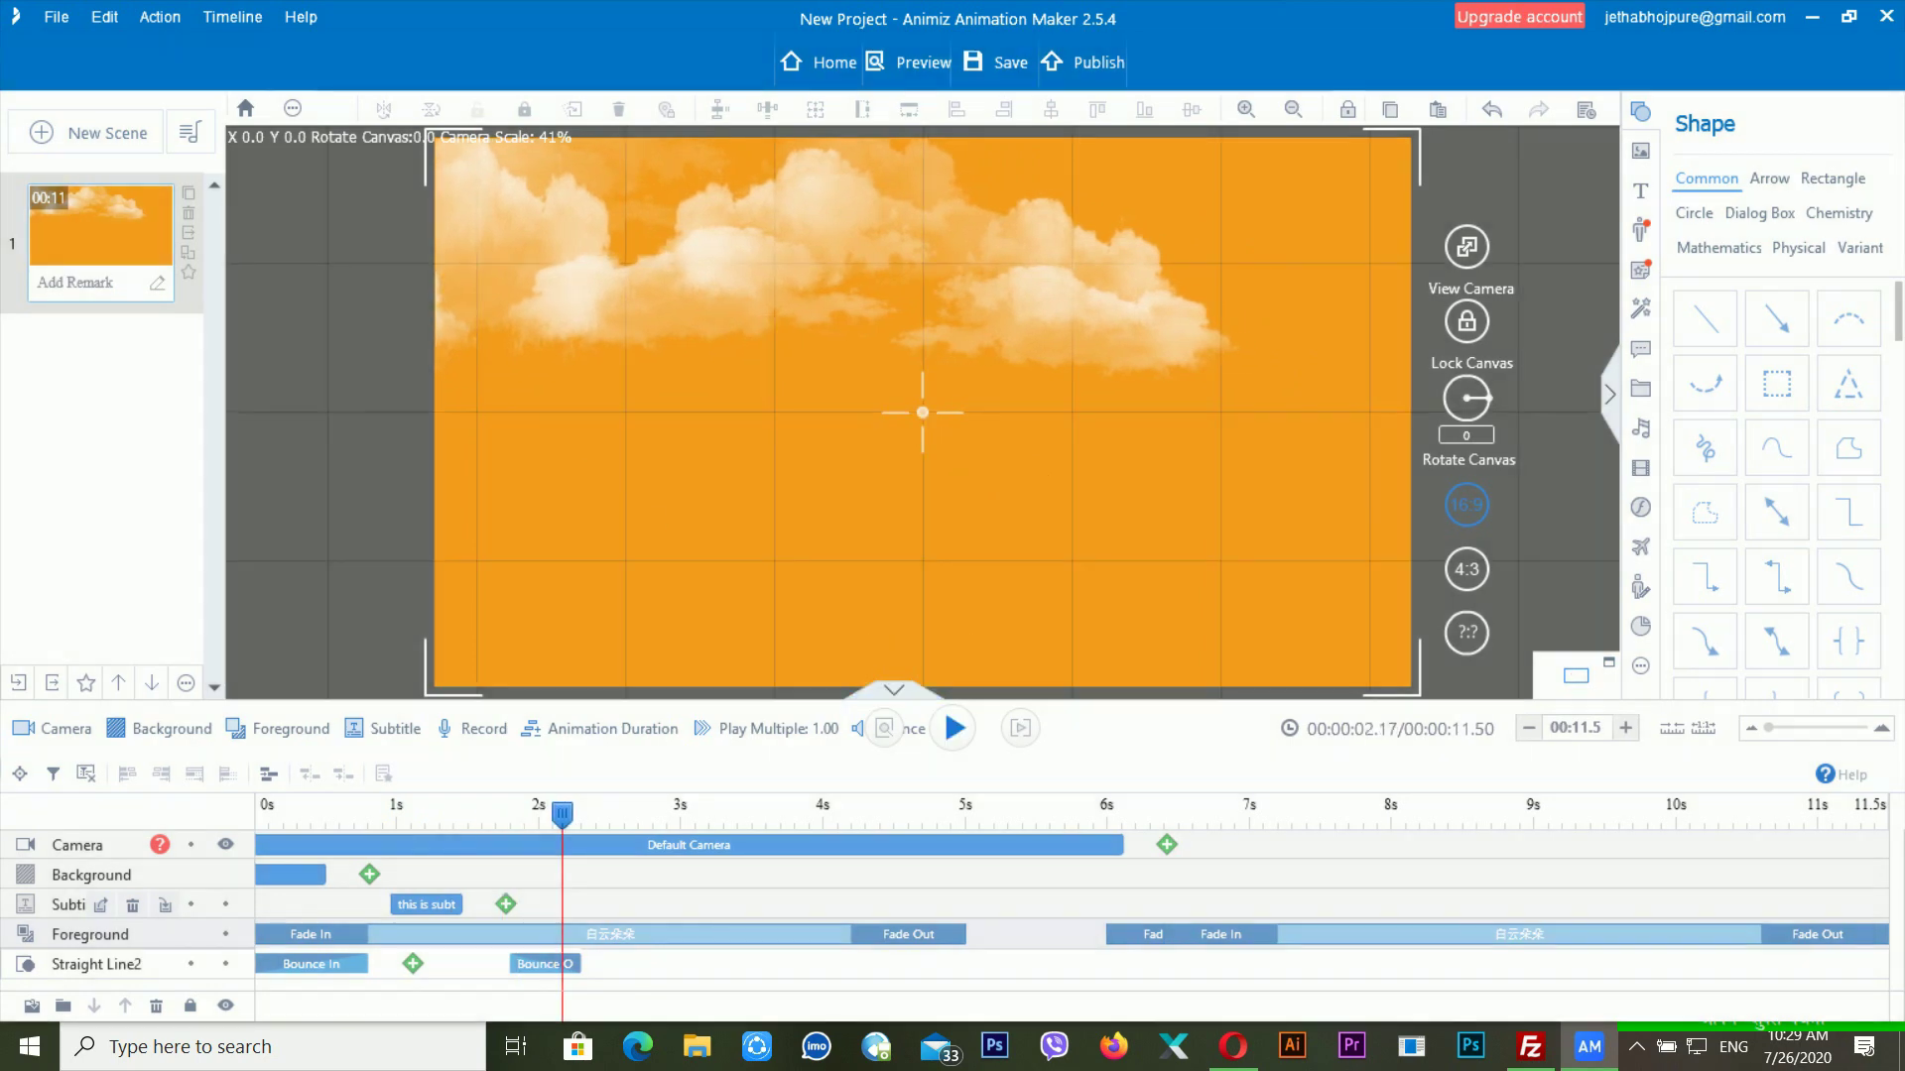
click(411, 903)
drag(462, 903, 937, 906)
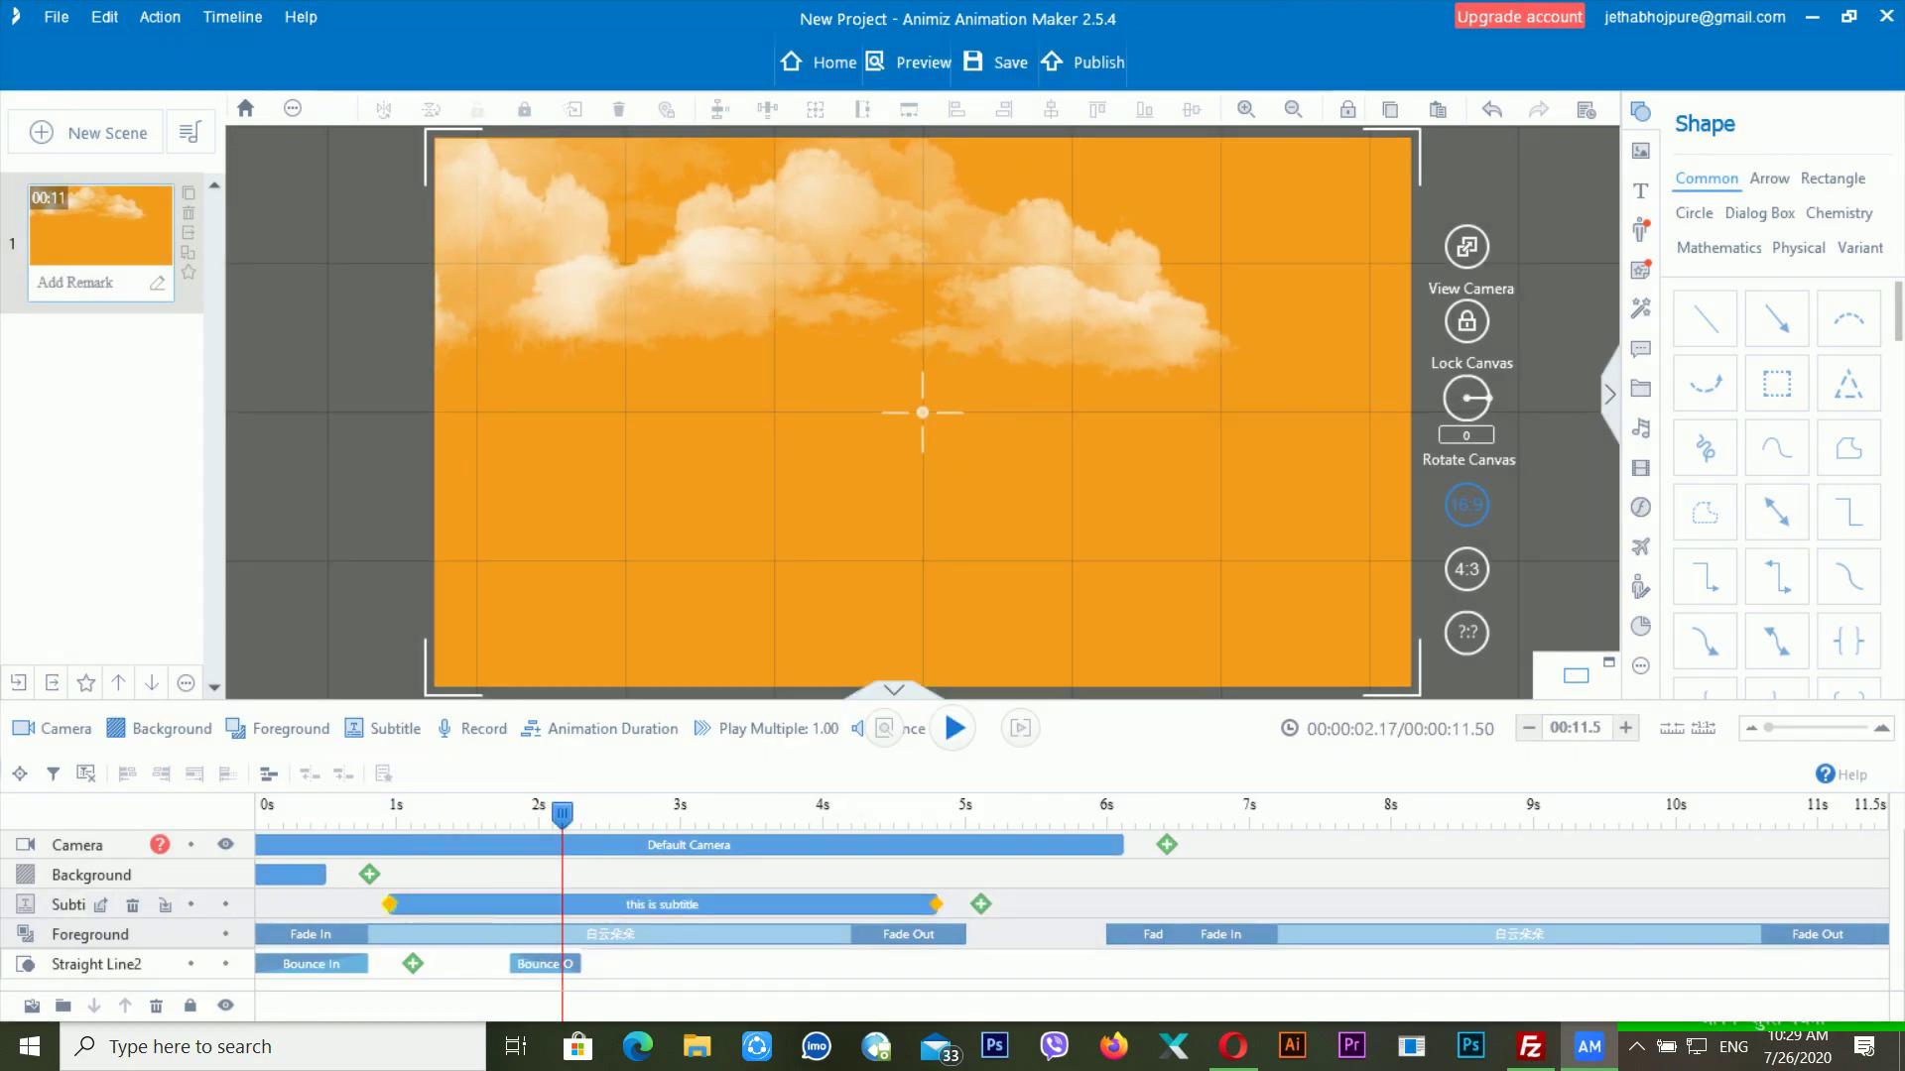
drag(402, 913, 256, 906)
Play the scene from about 1 s to check the lengthened subtitle.
click(412, 807)
key(space)
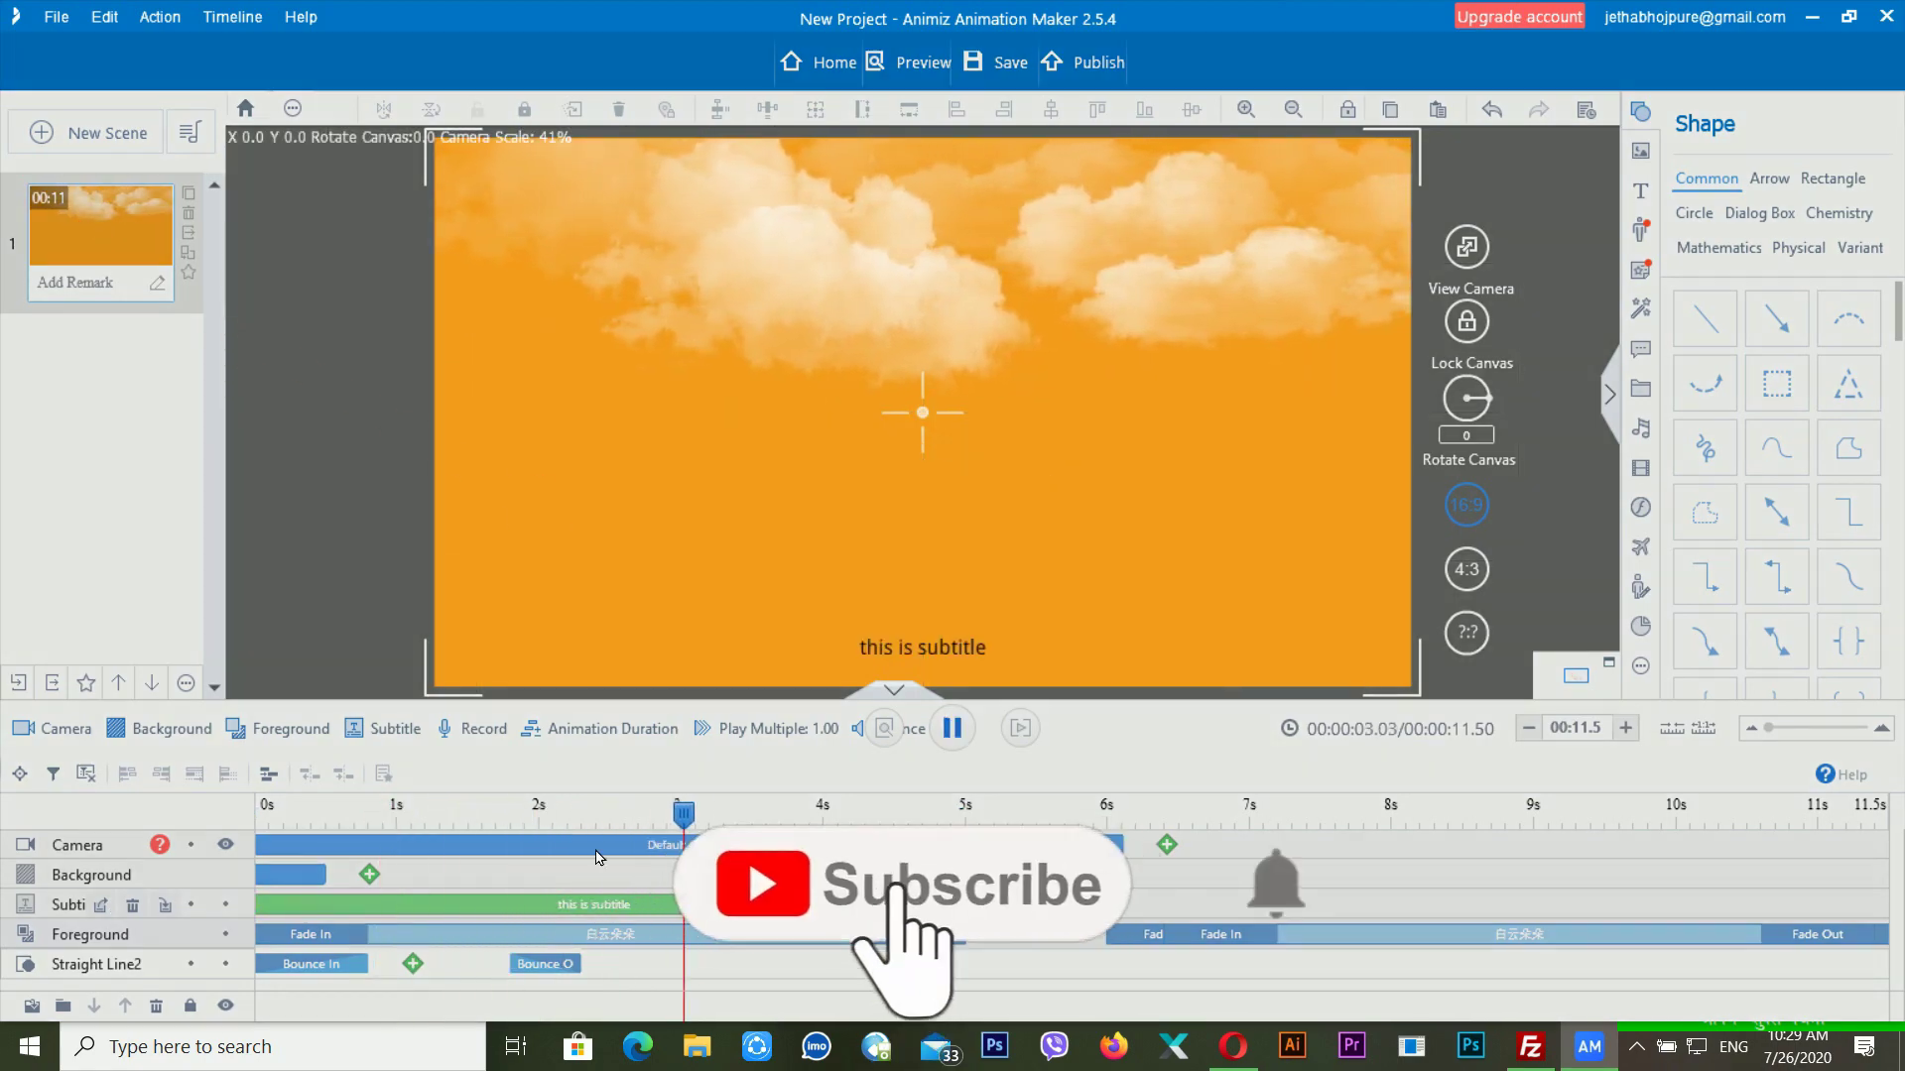
key(space)
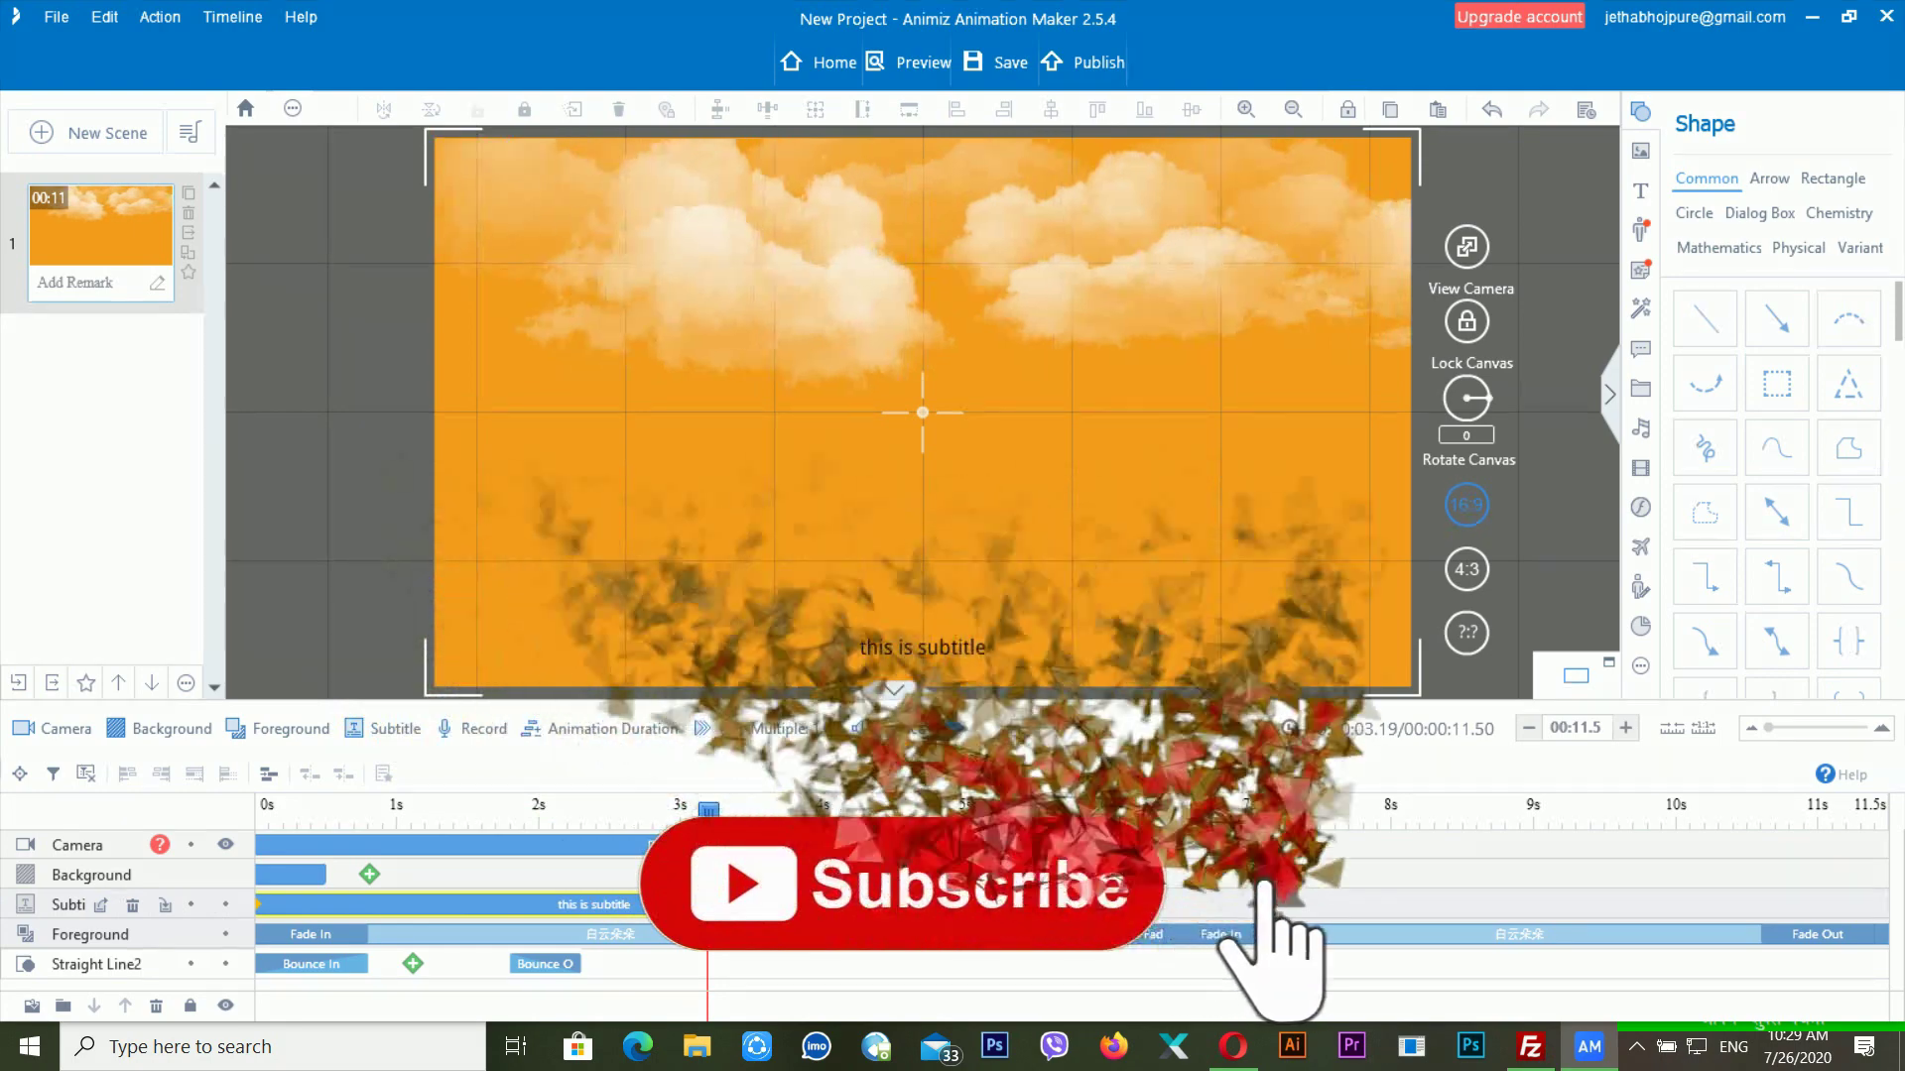
double_click(447, 904)
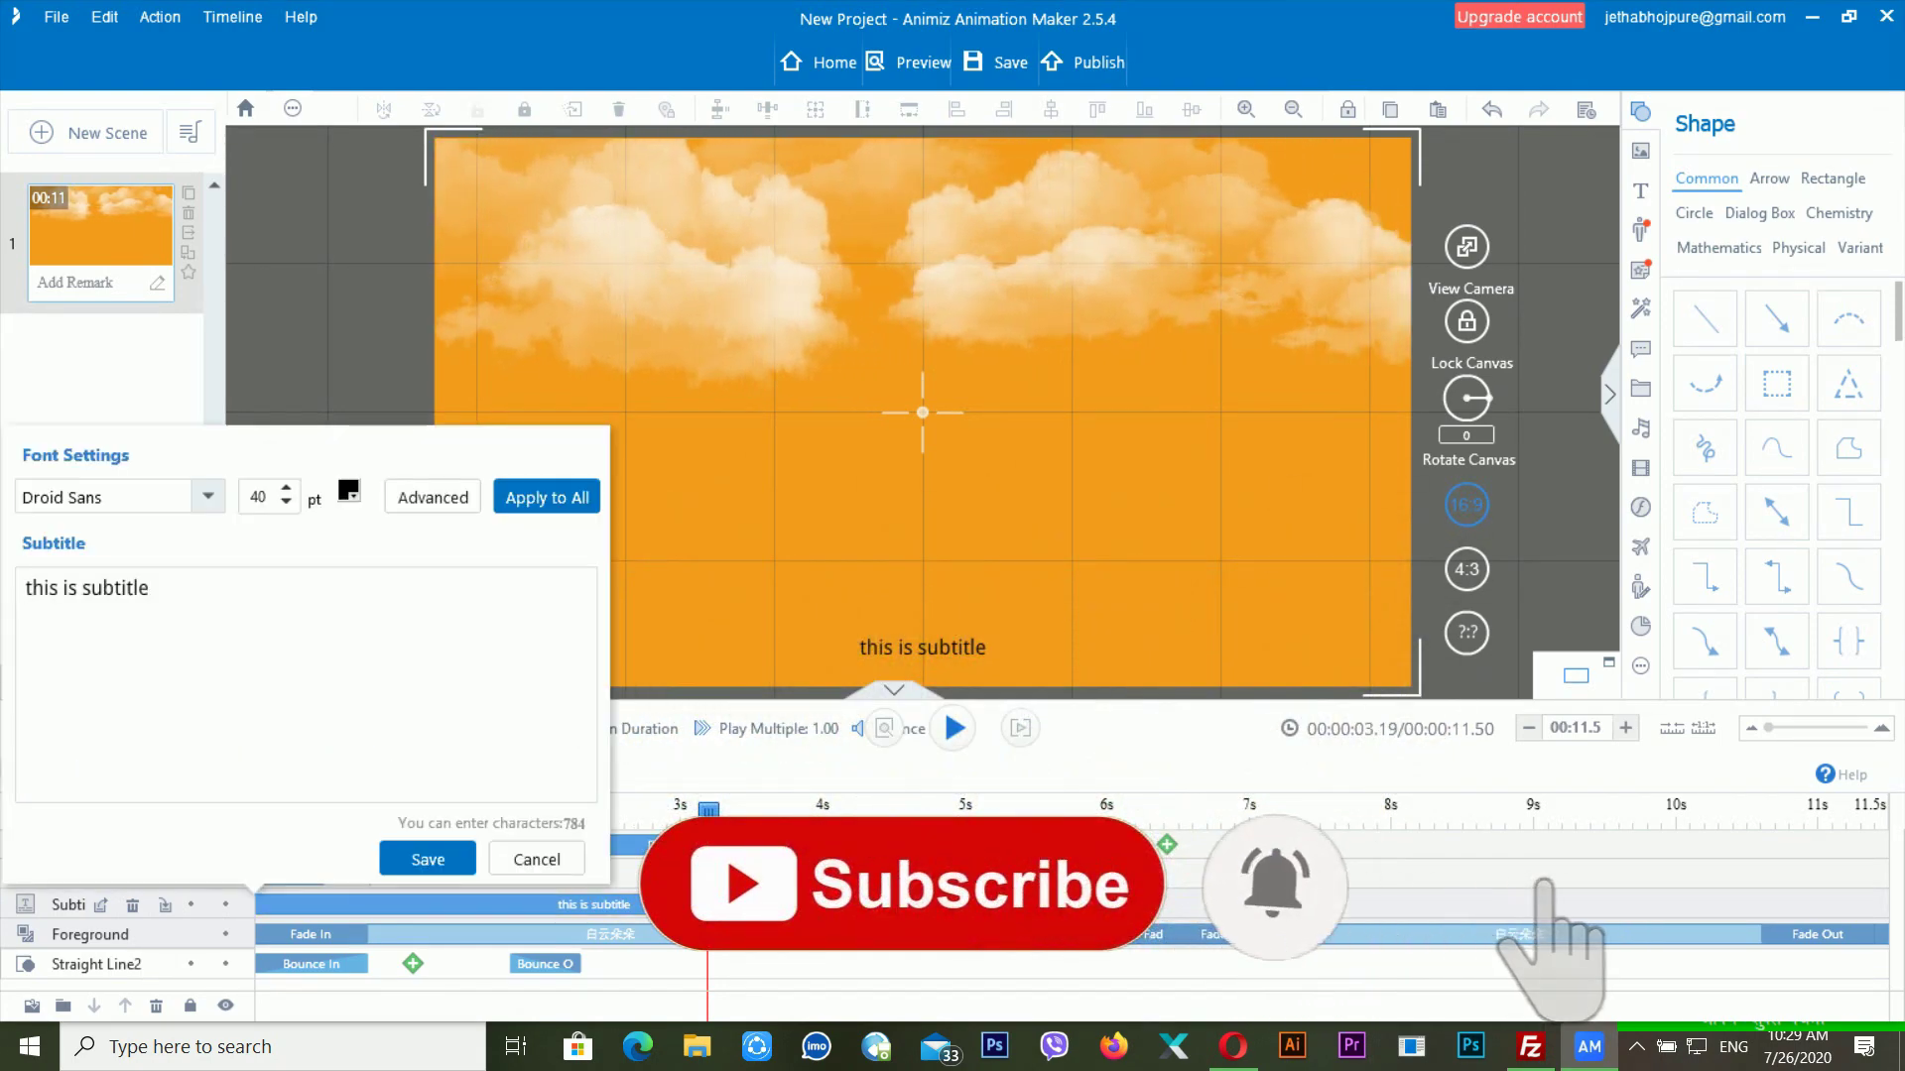
key(Delete)
click(537, 859)
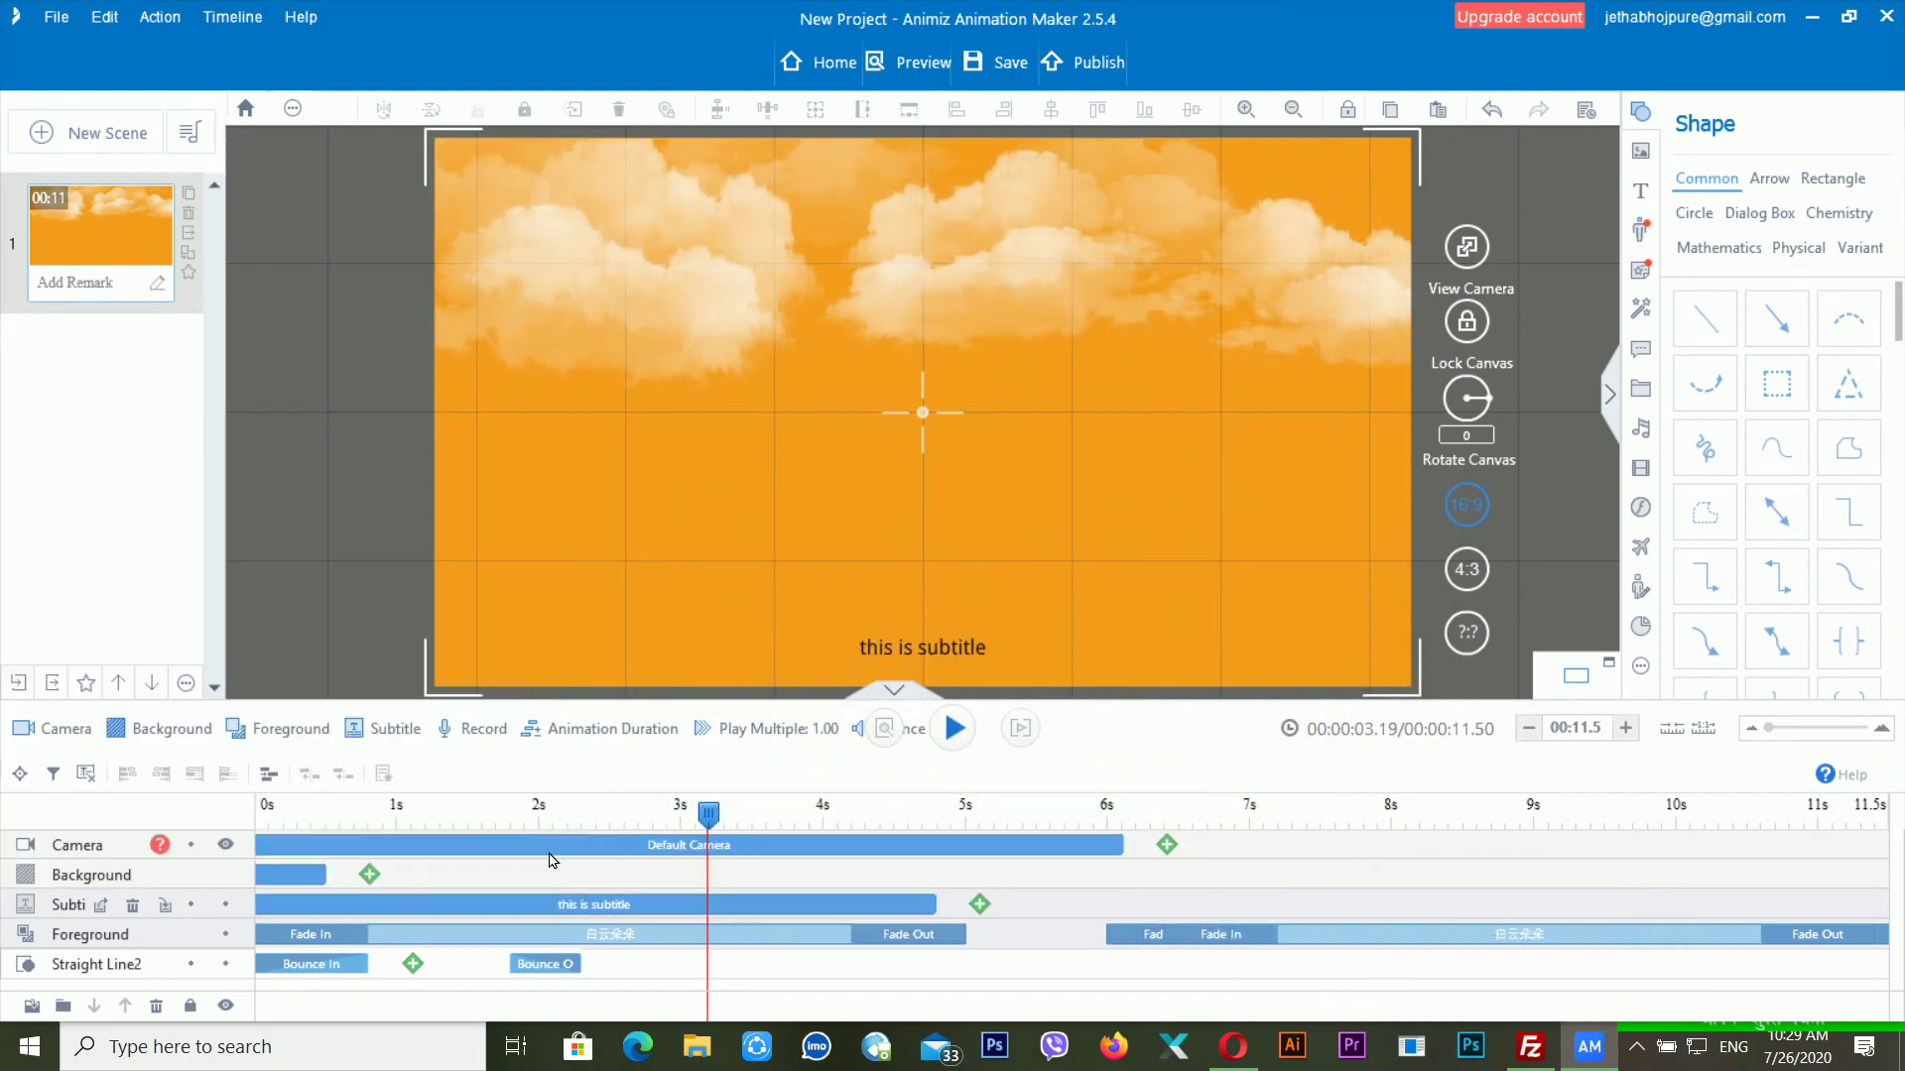
Select the subtitle clip and continue the scene preview up to about 4 s.
click(570, 903)
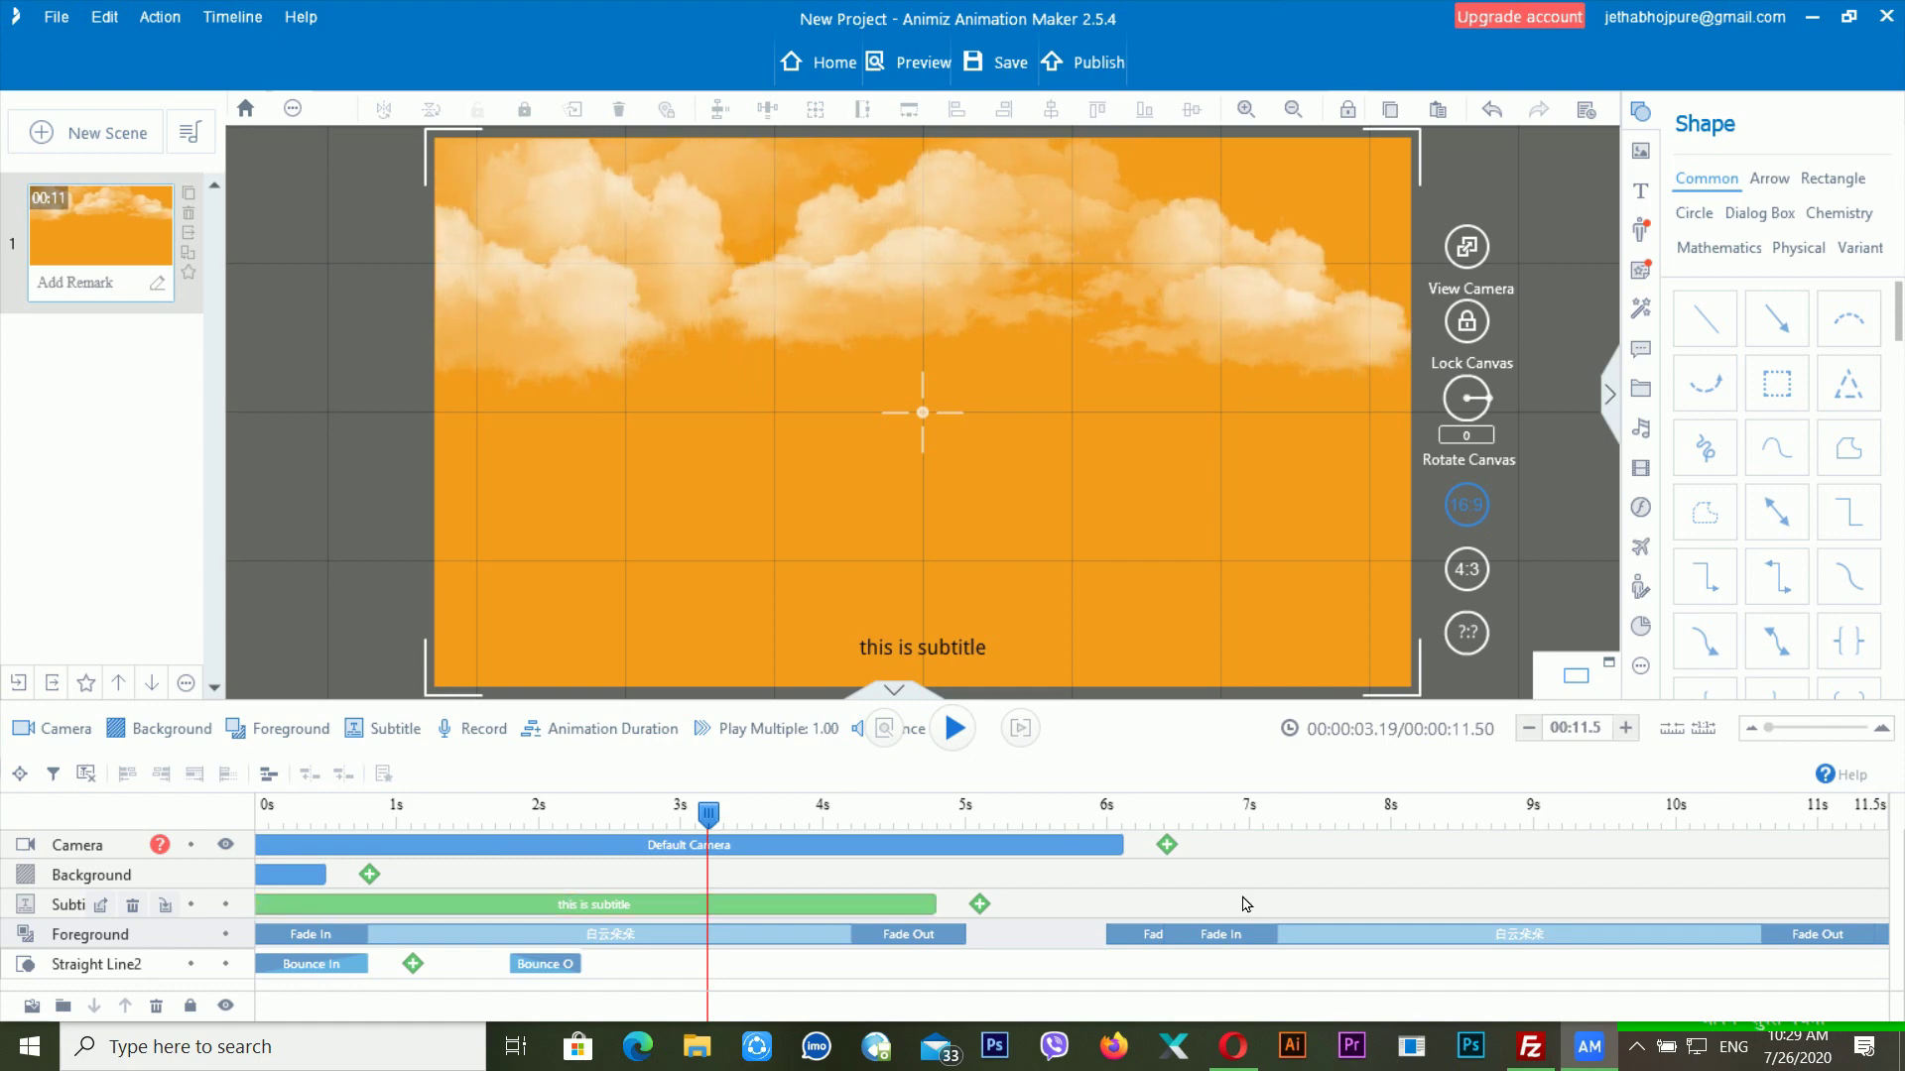
key(space)
key(space)
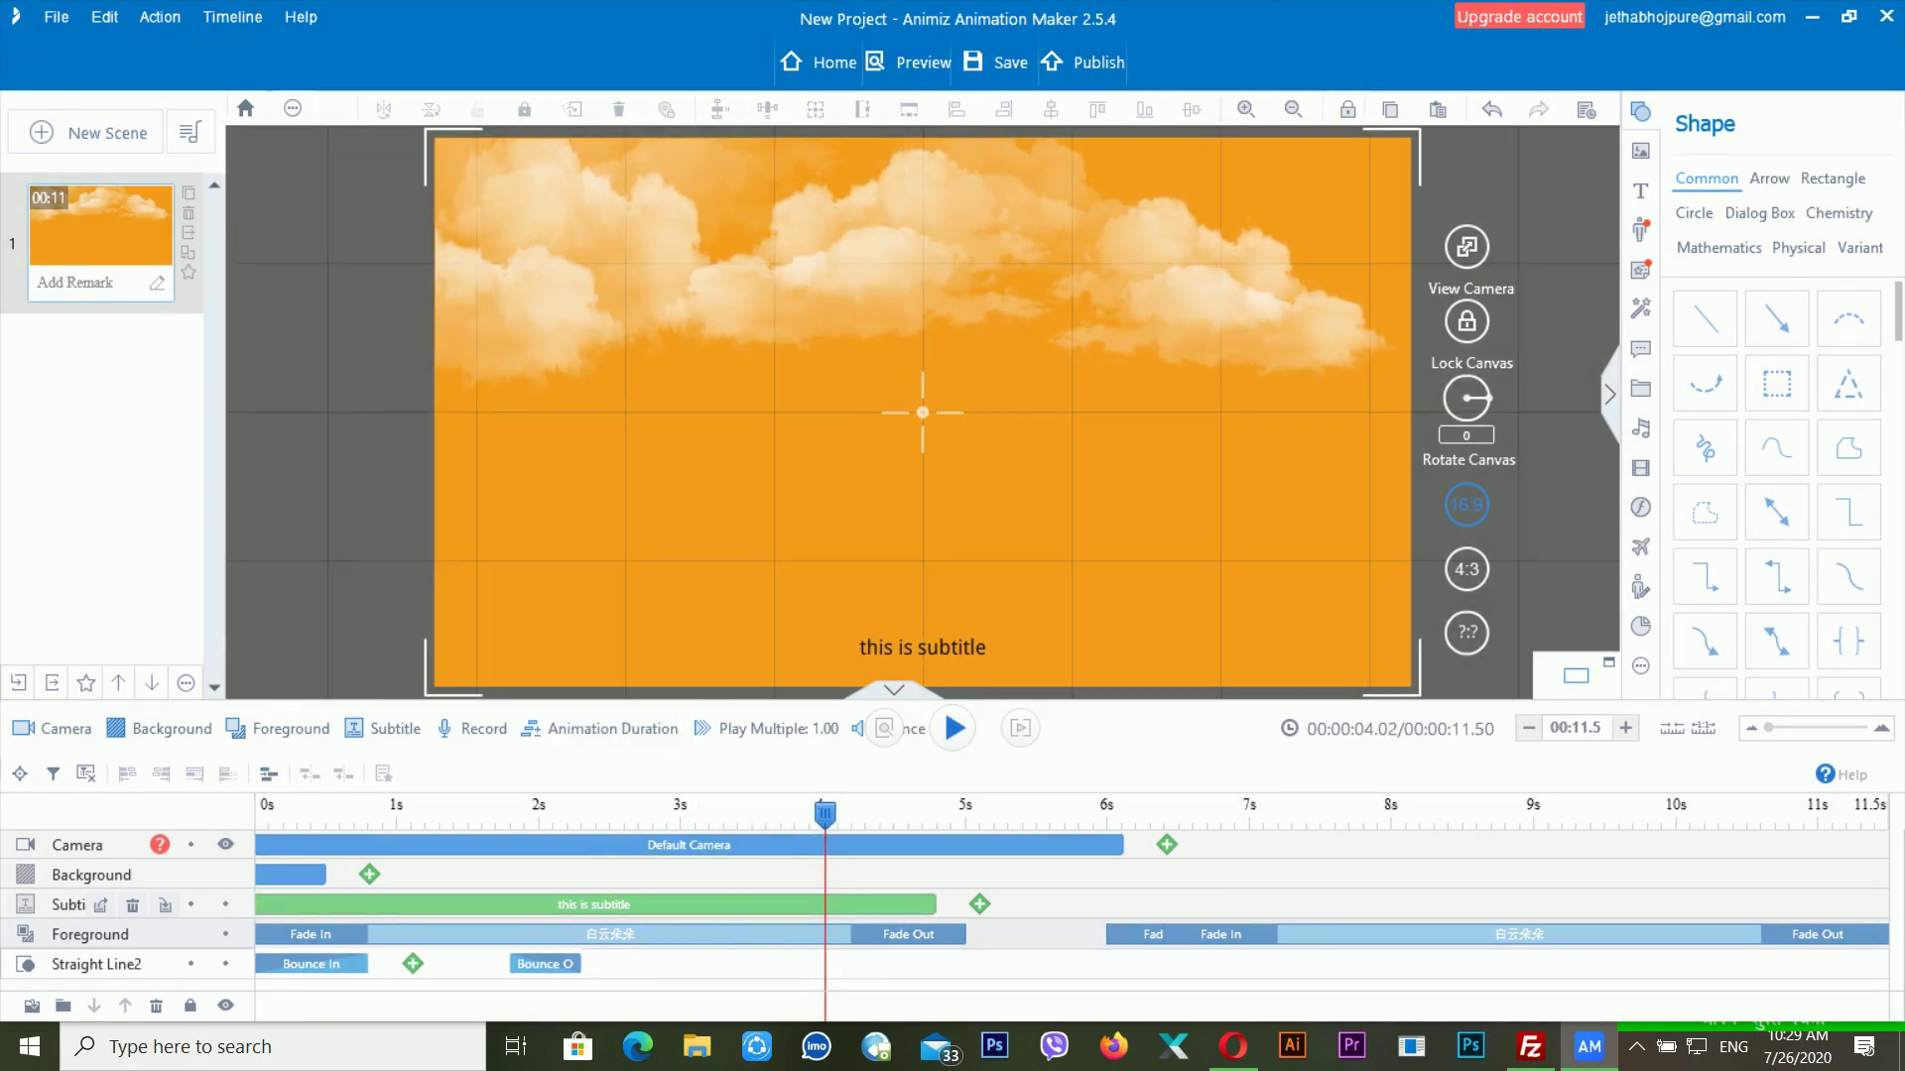
Show the voice recording track on the timeline and close it again without recording.
click(485, 740)
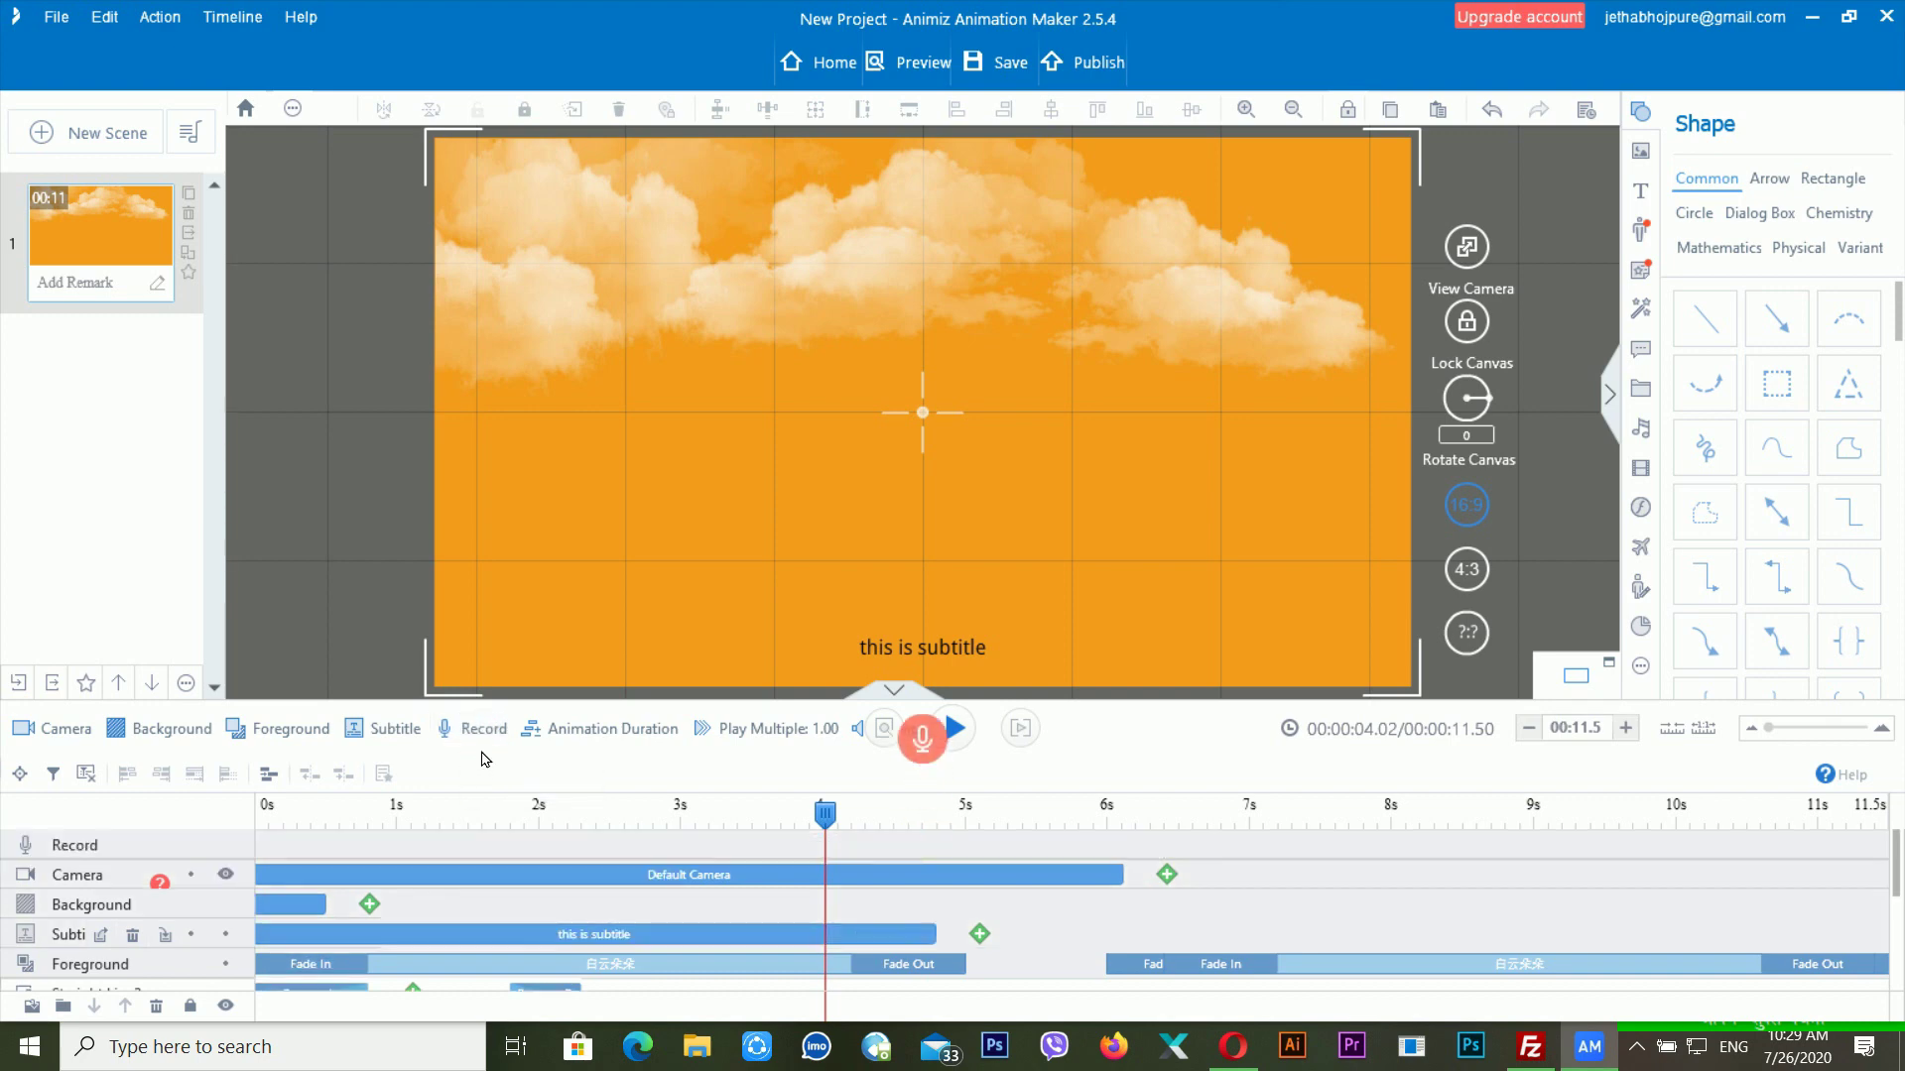
click(488, 738)
click(488, 738)
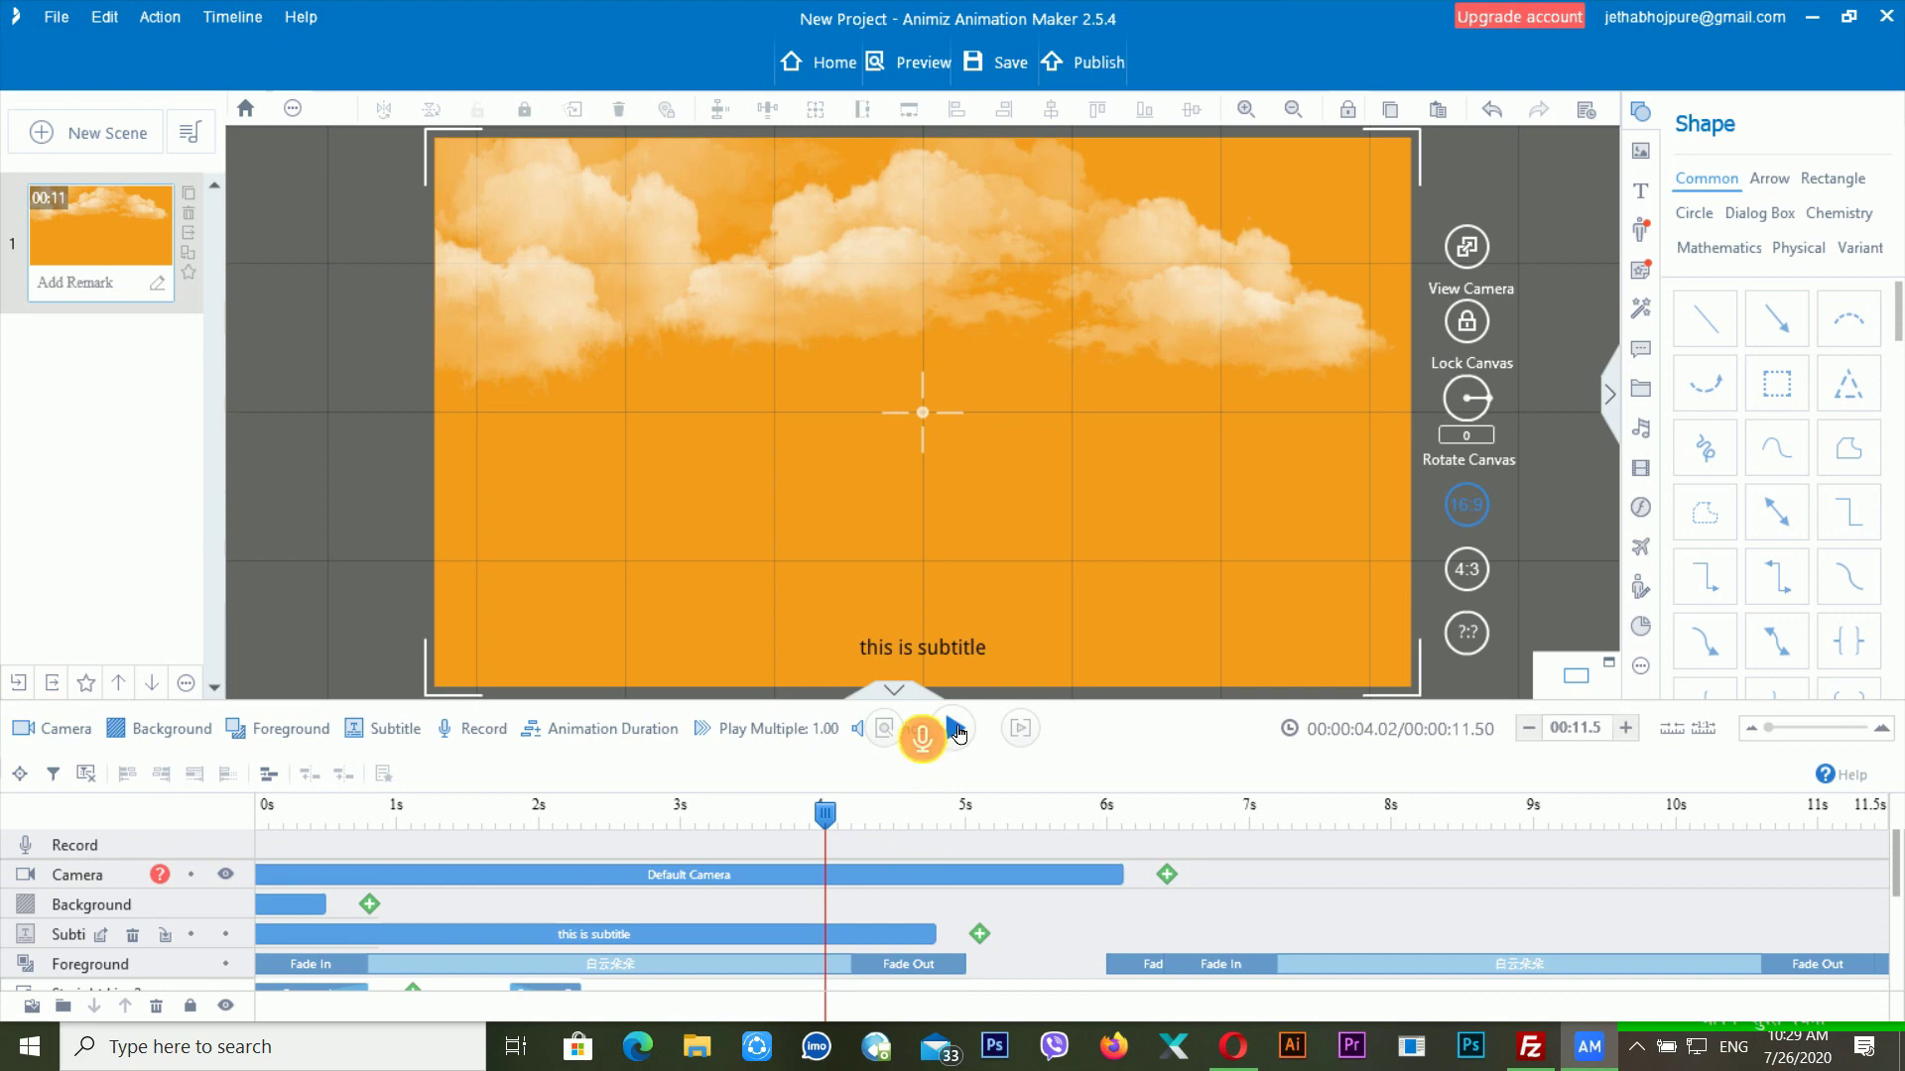
click(486, 739)
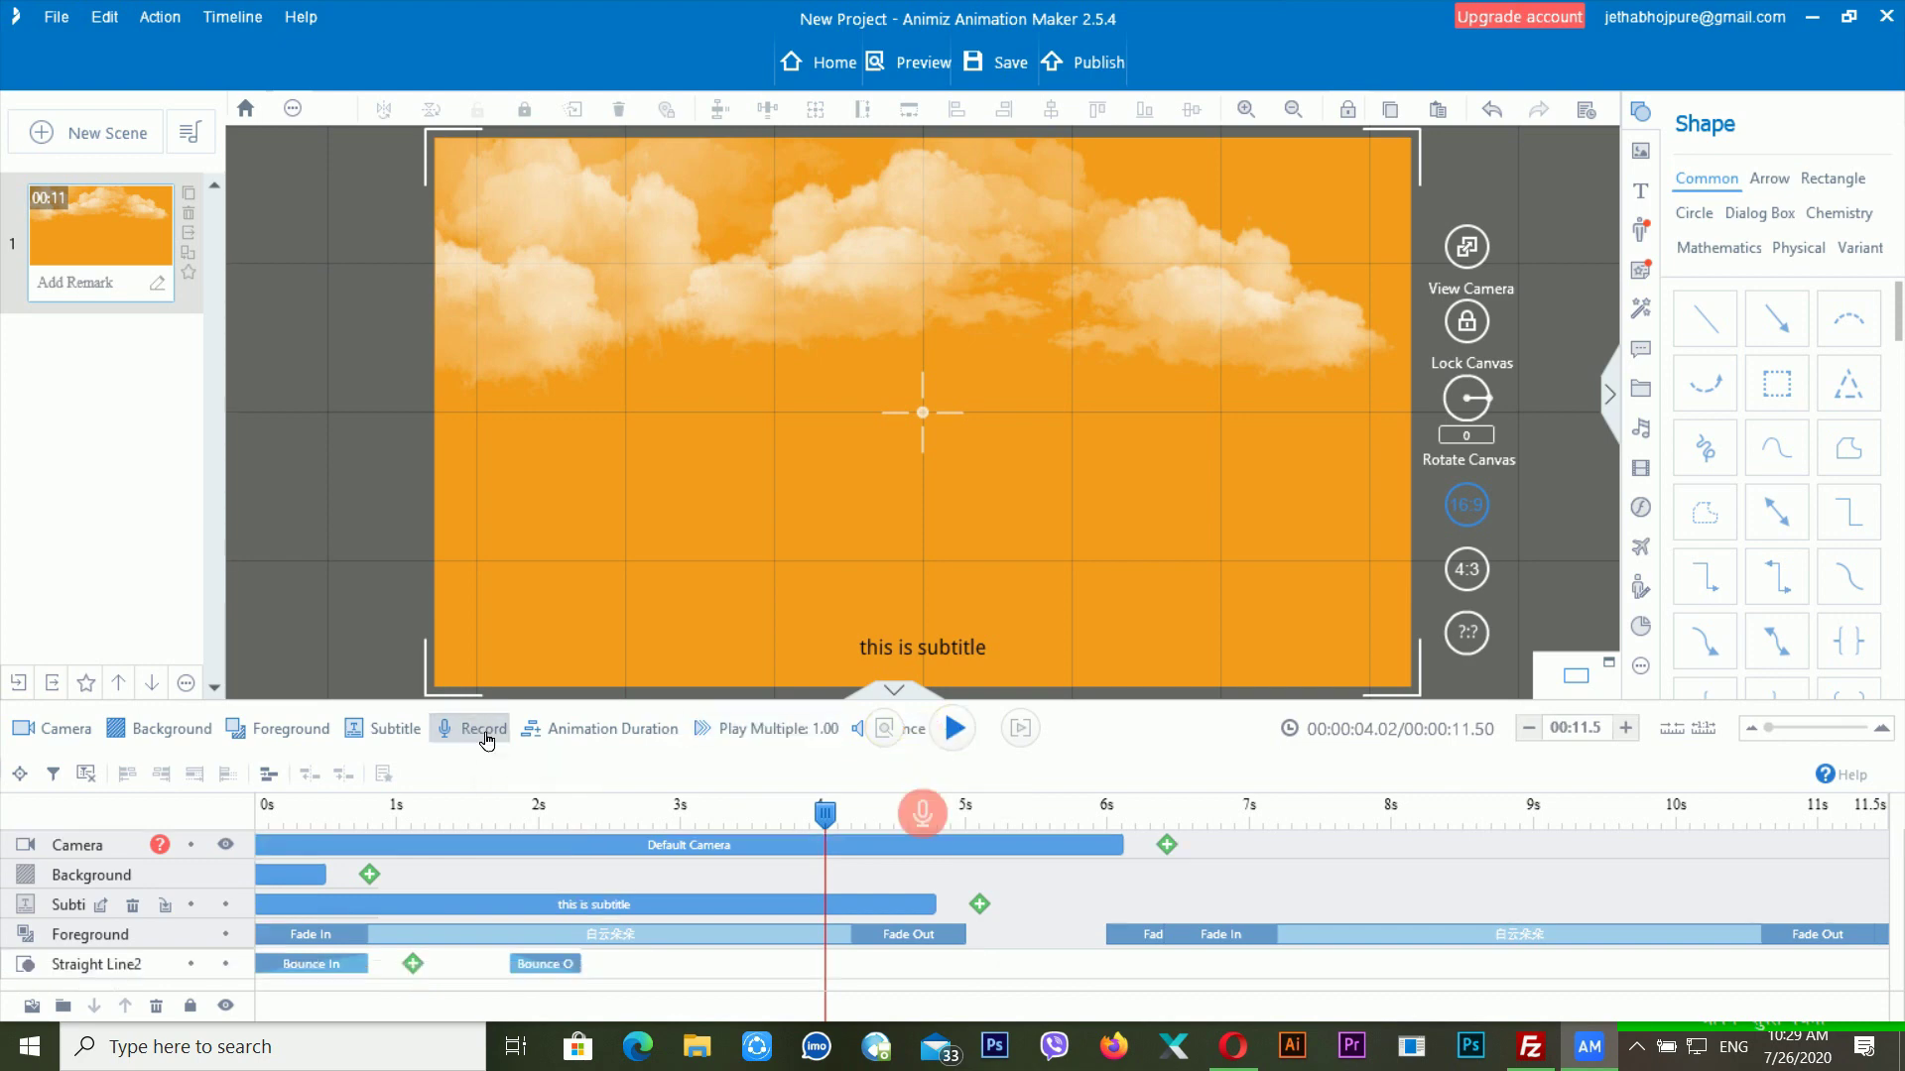
click(621, 739)
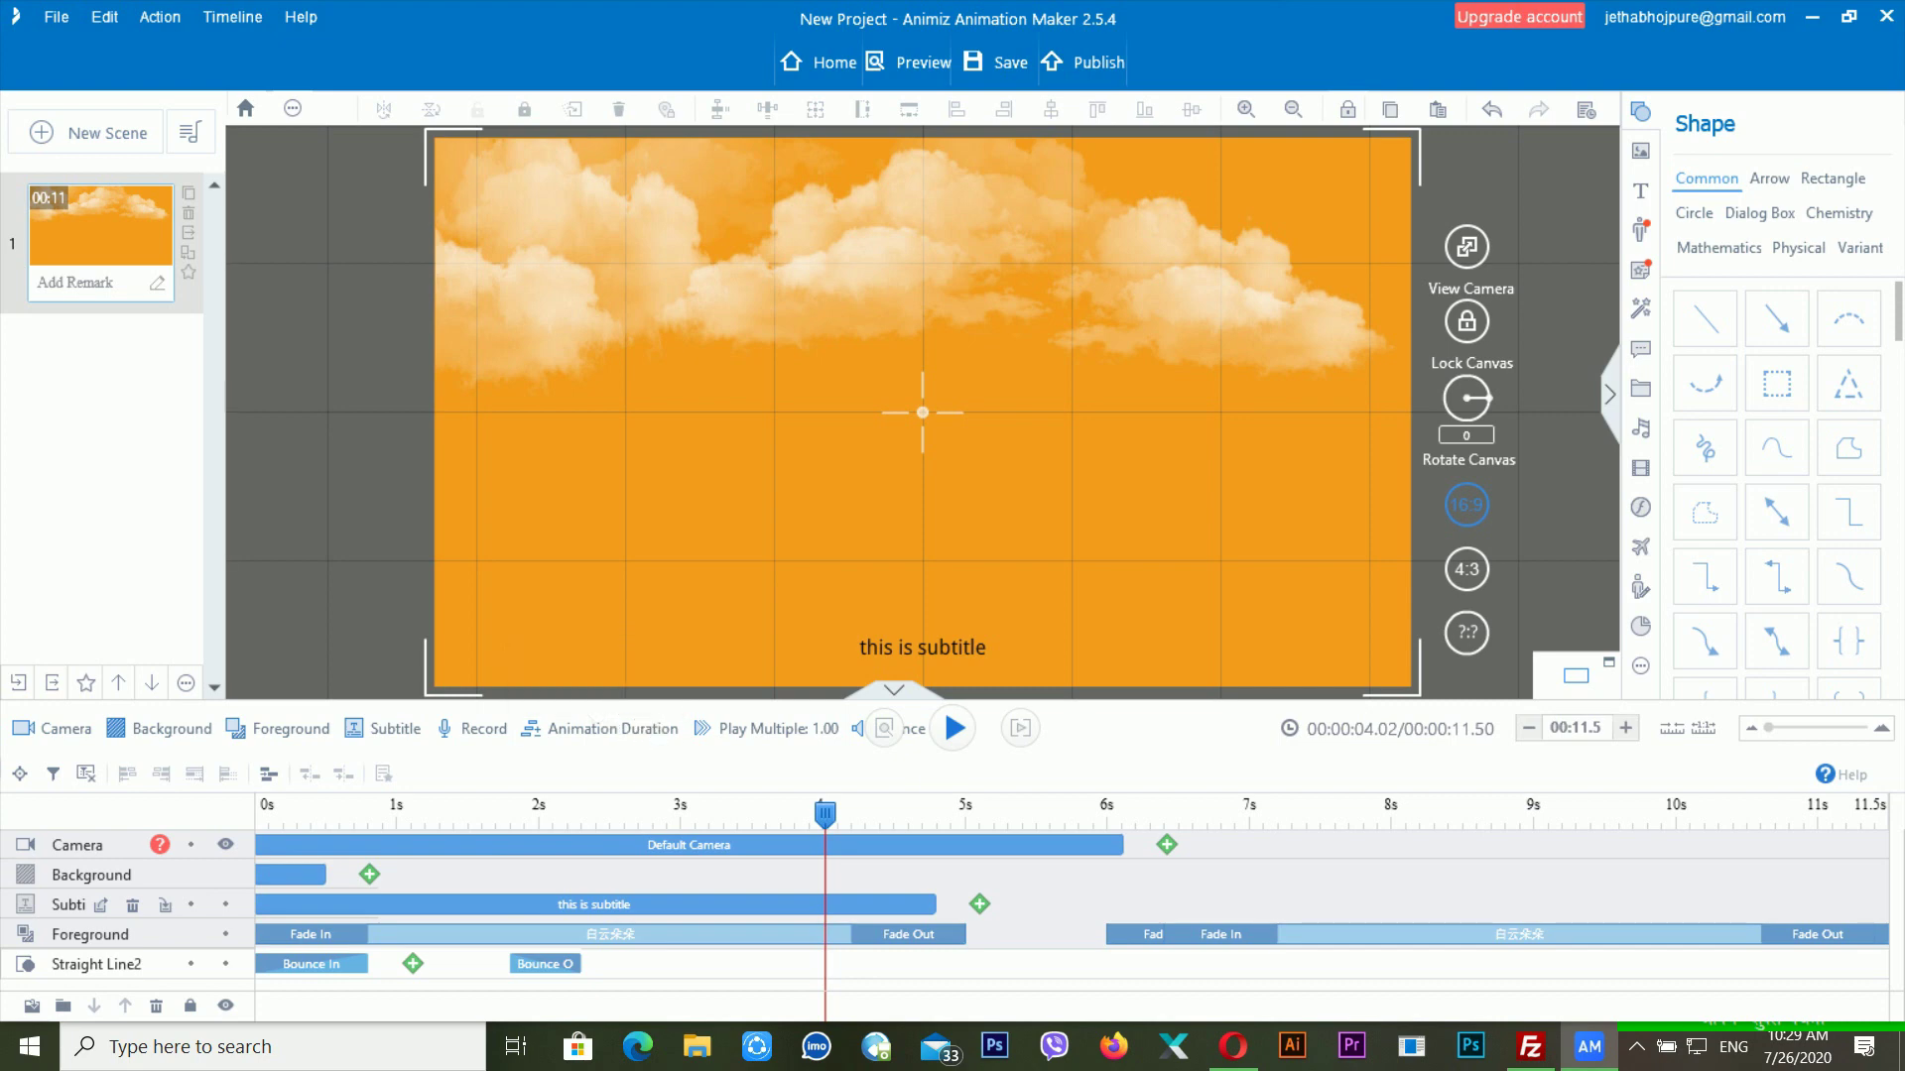
Try playback multiples of 1.00 and 0.25 for the scene.
click(780, 742)
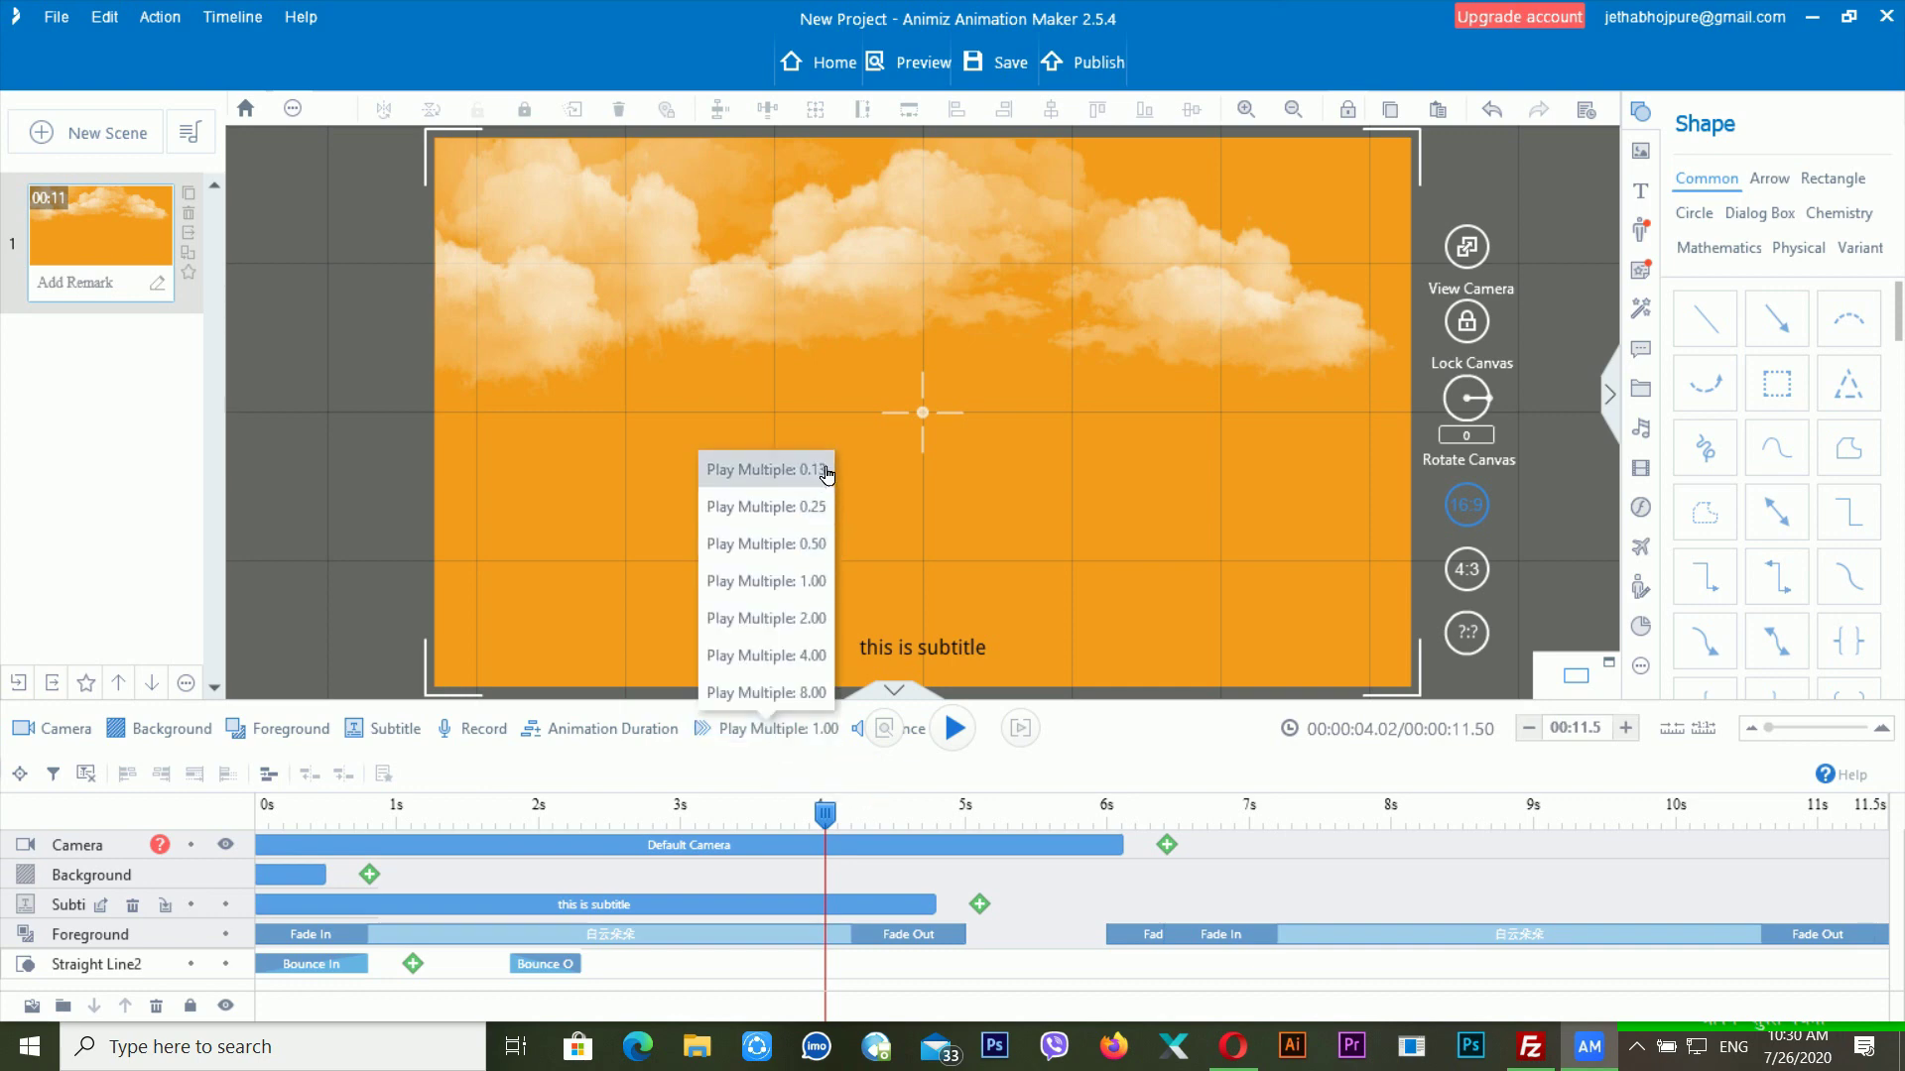
click(799, 583)
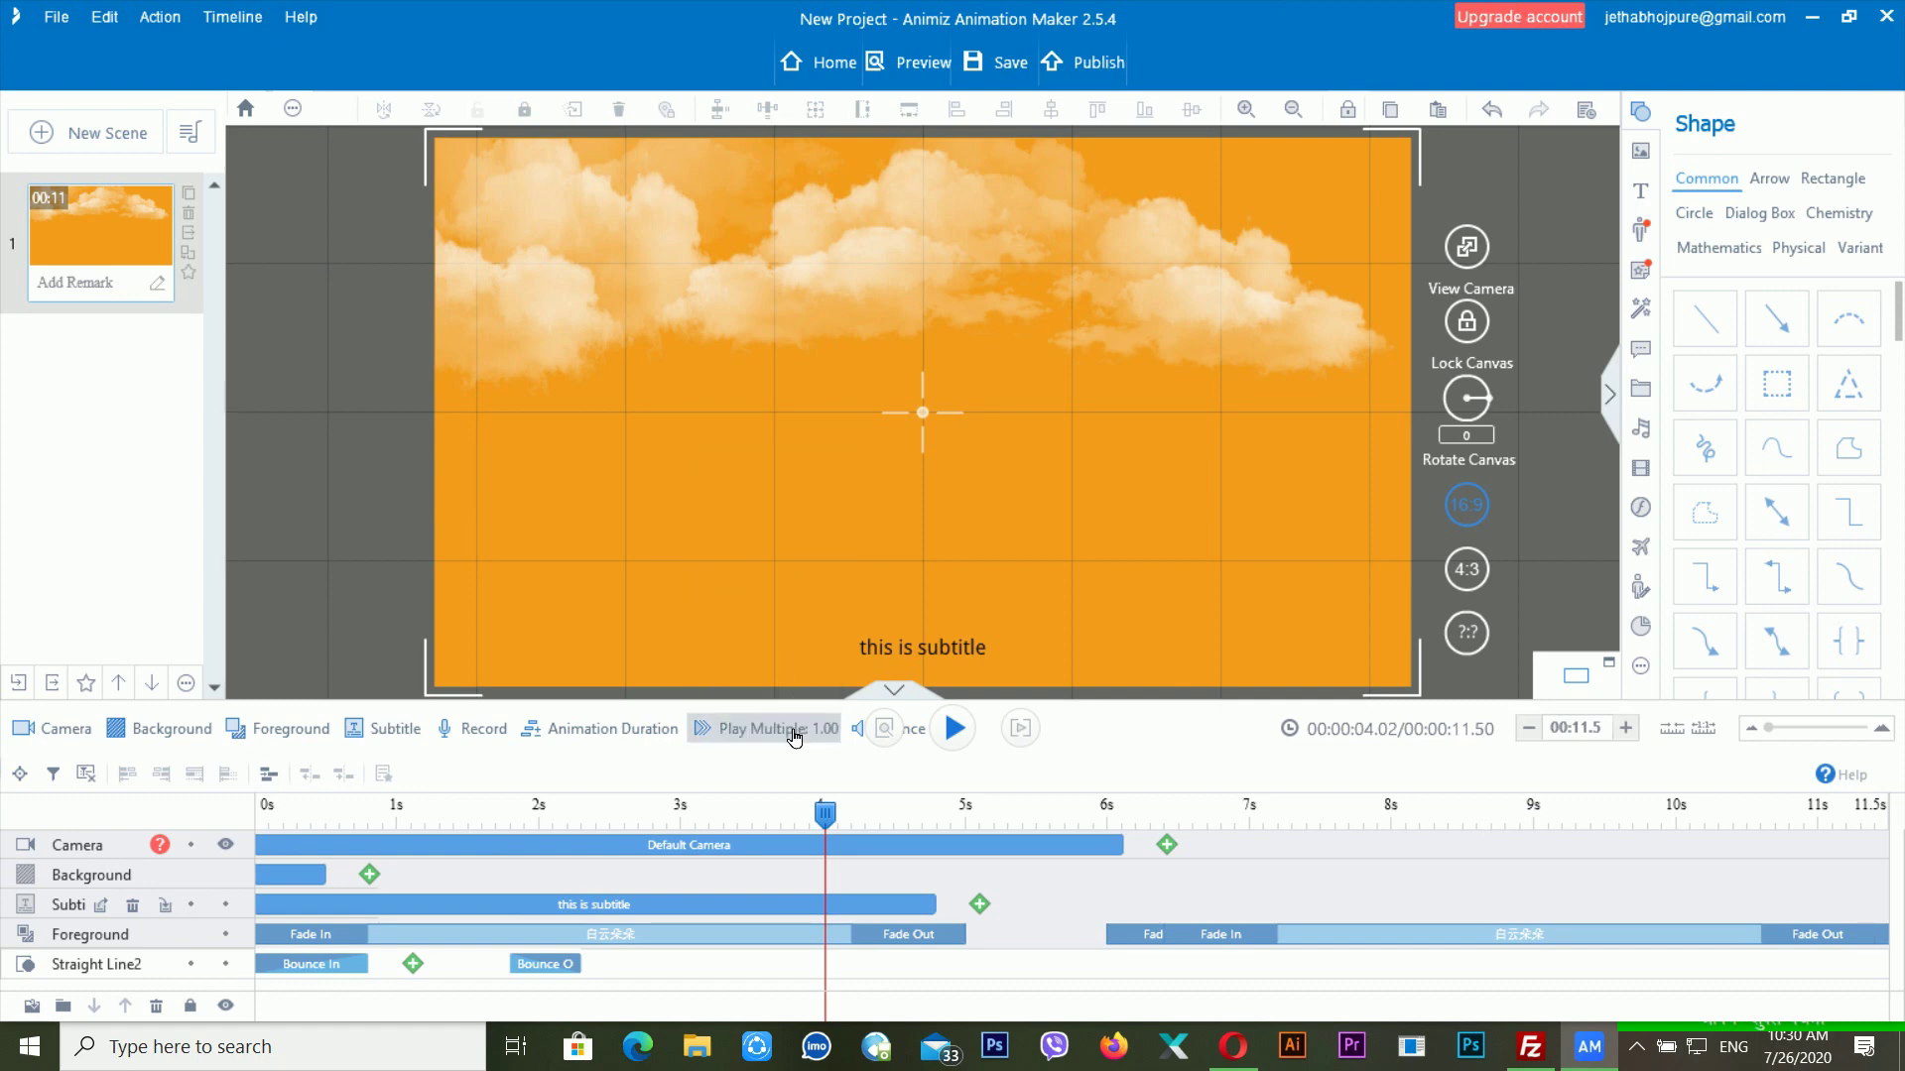
click(794, 735)
click(778, 527)
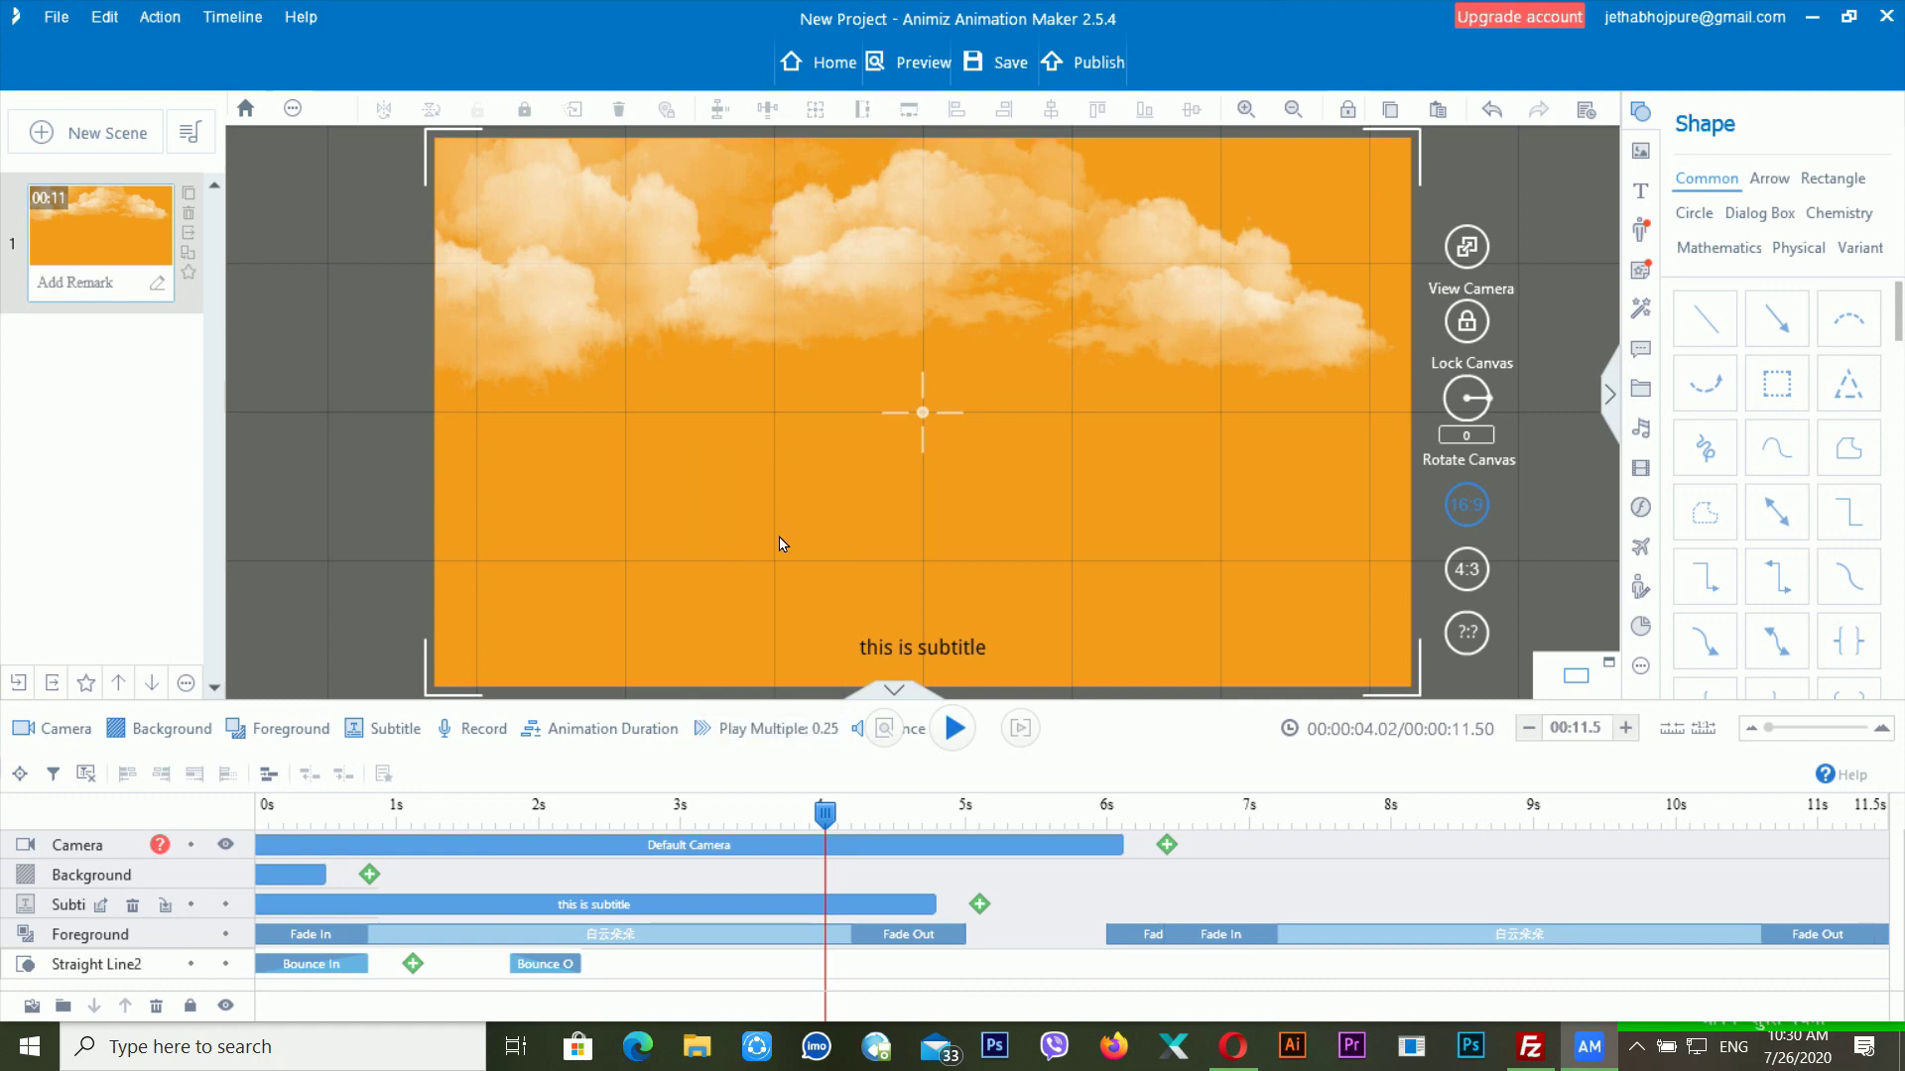
Set the playback multiple to 0.13 and preview the scene briefly at that speed.
click(799, 736)
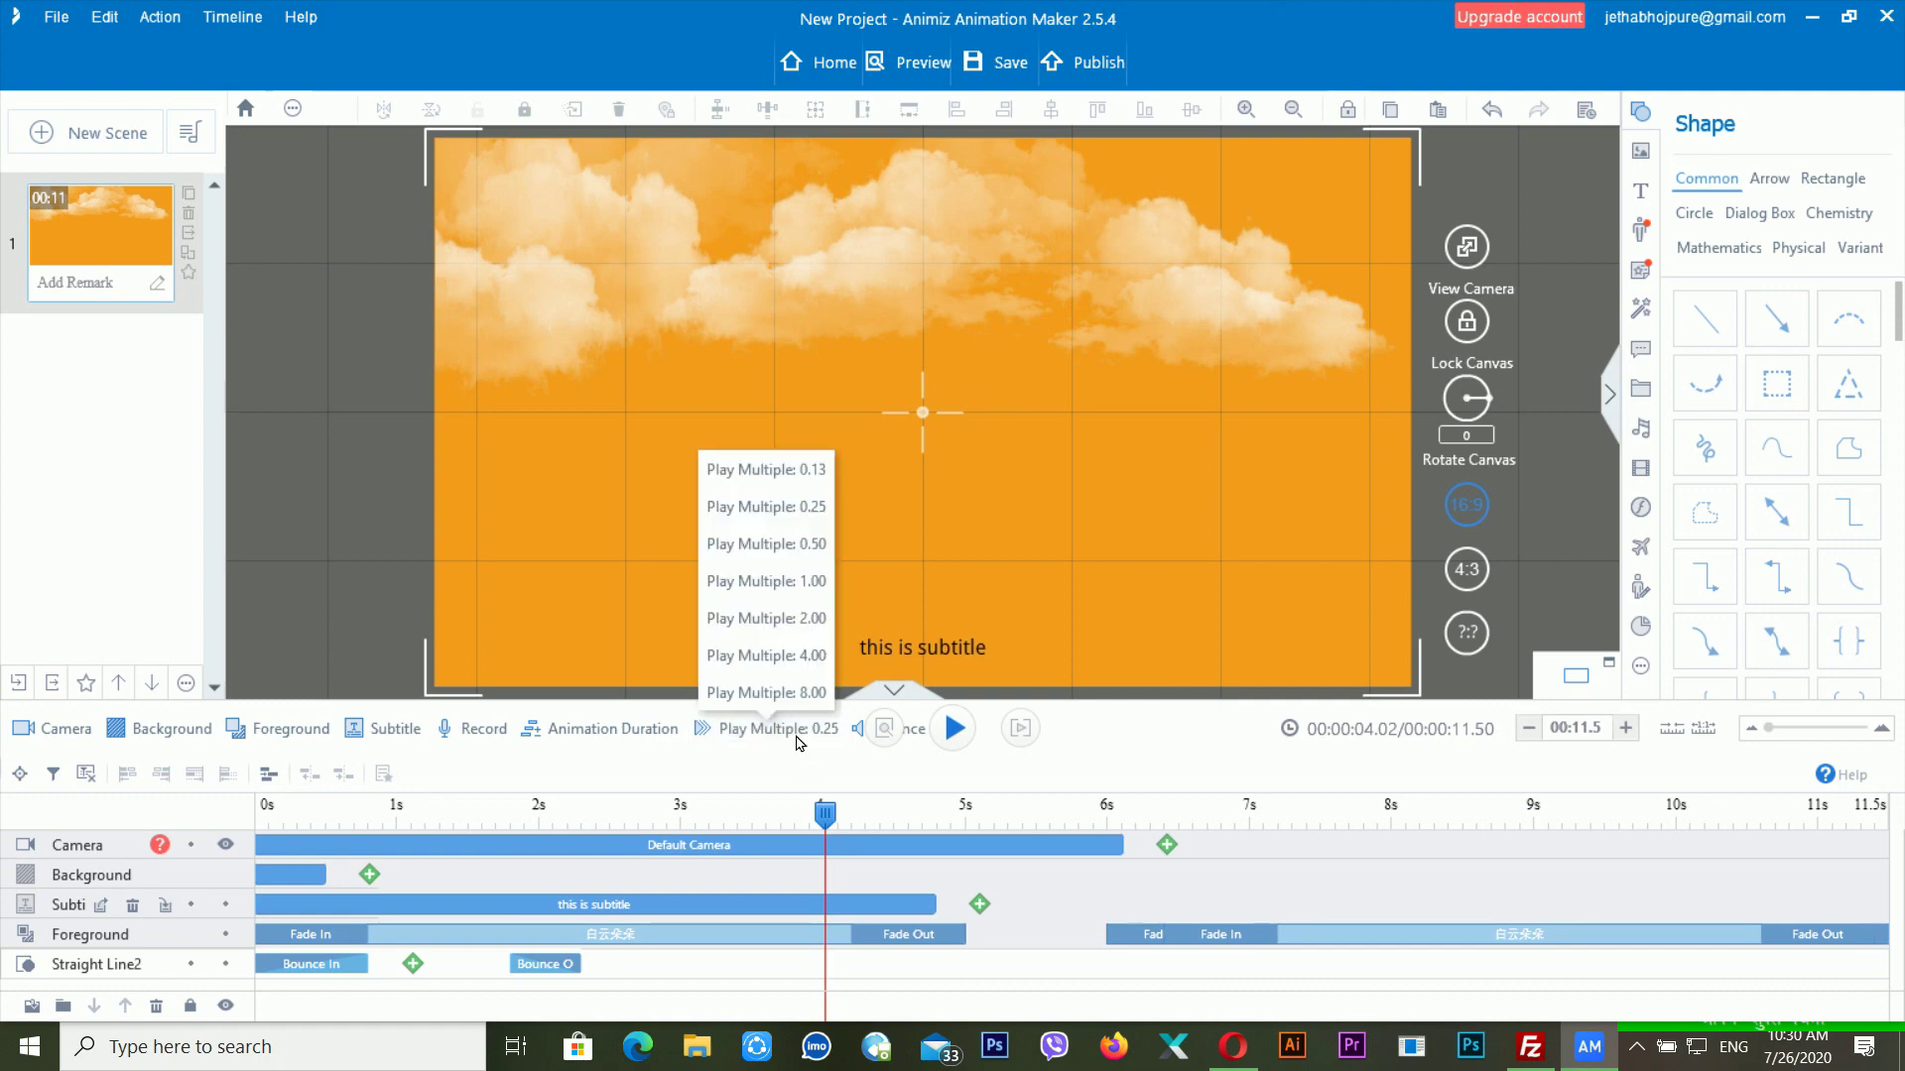
click(779, 472)
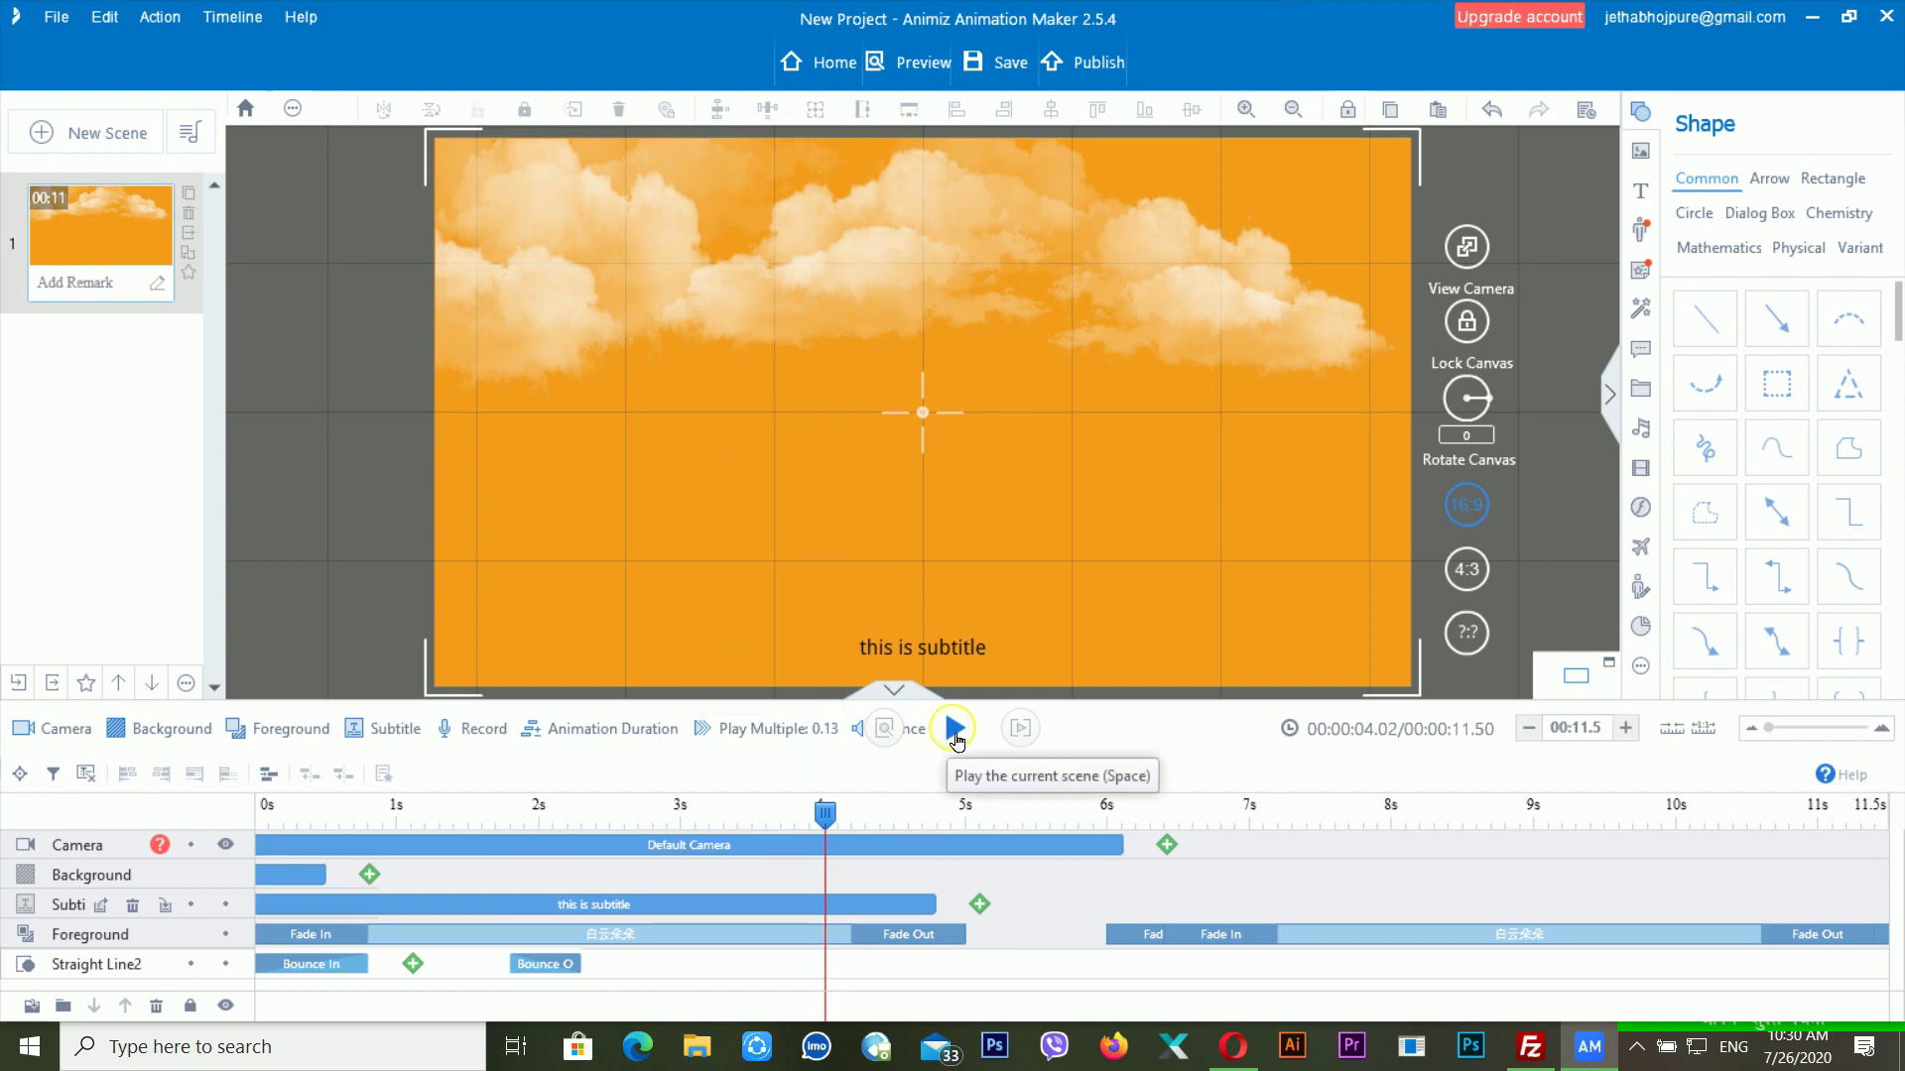
click(952, 734)
click(950, 734)
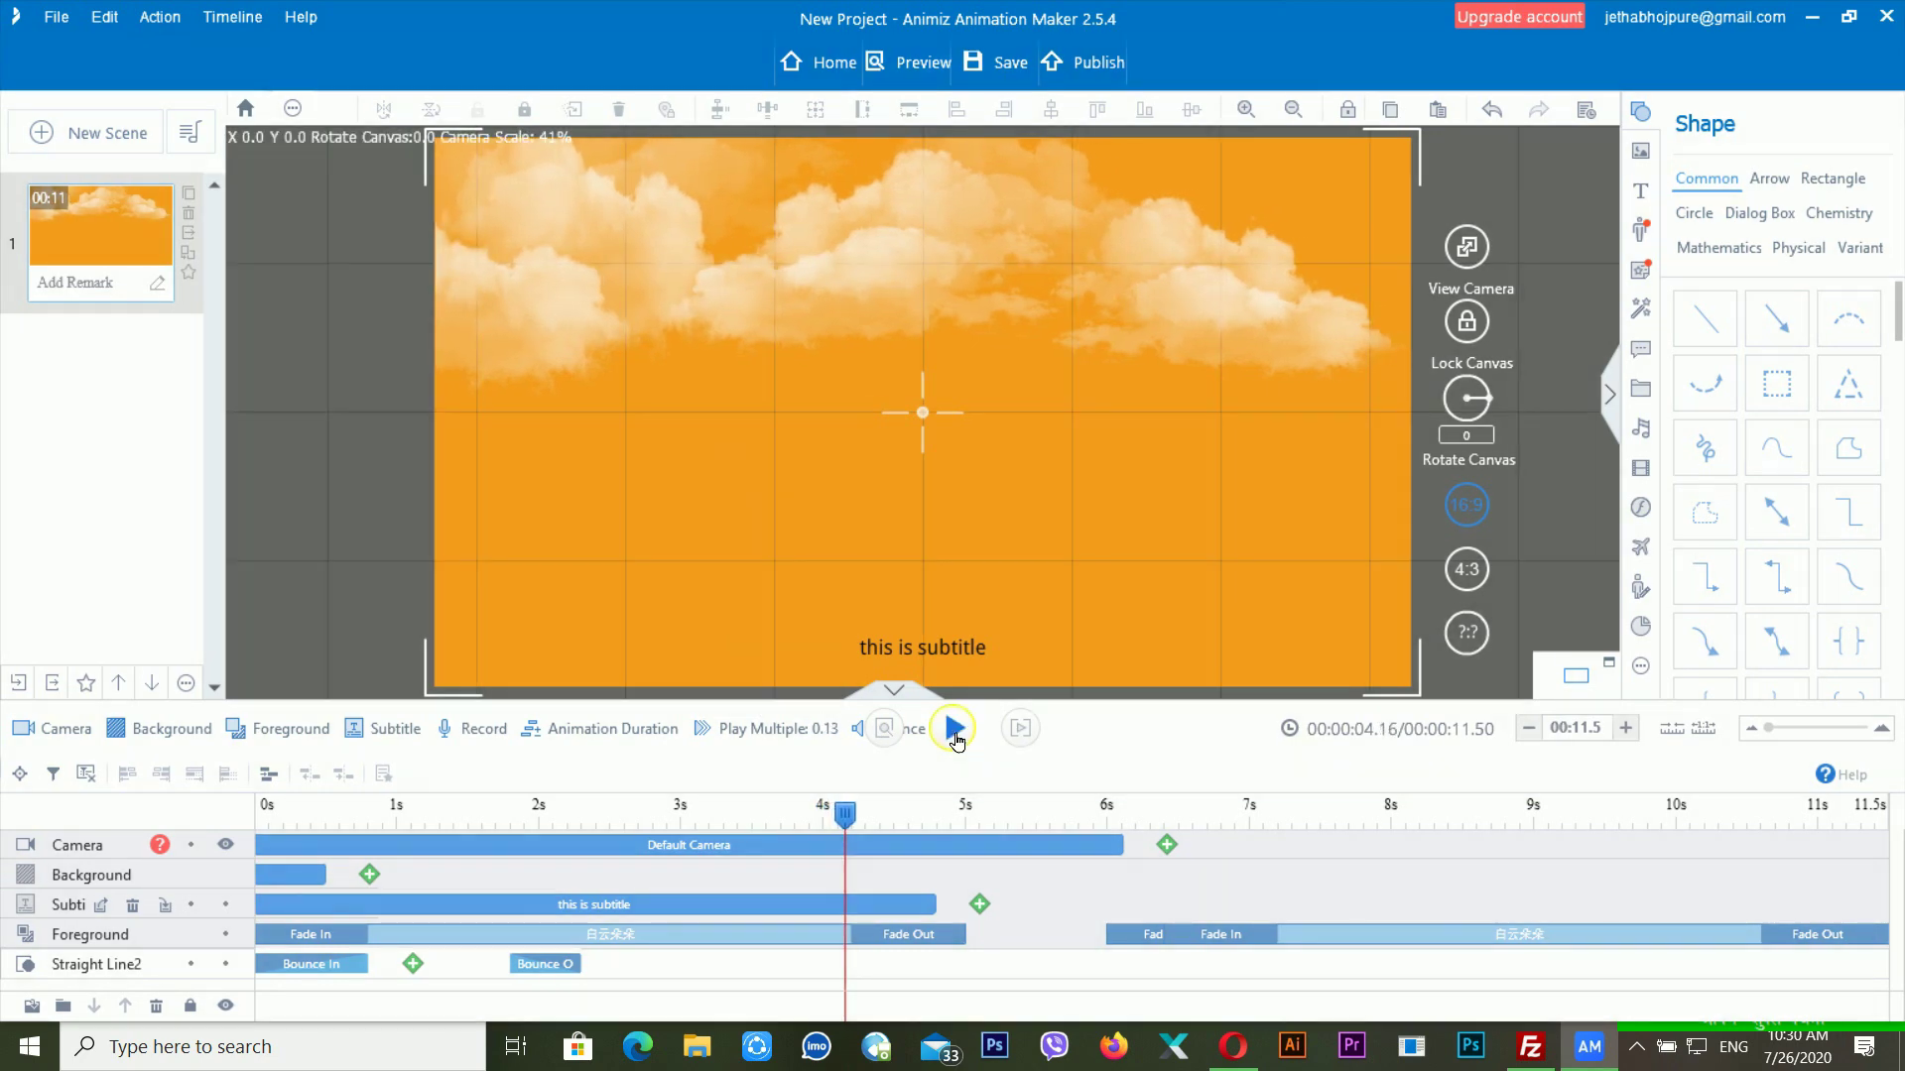